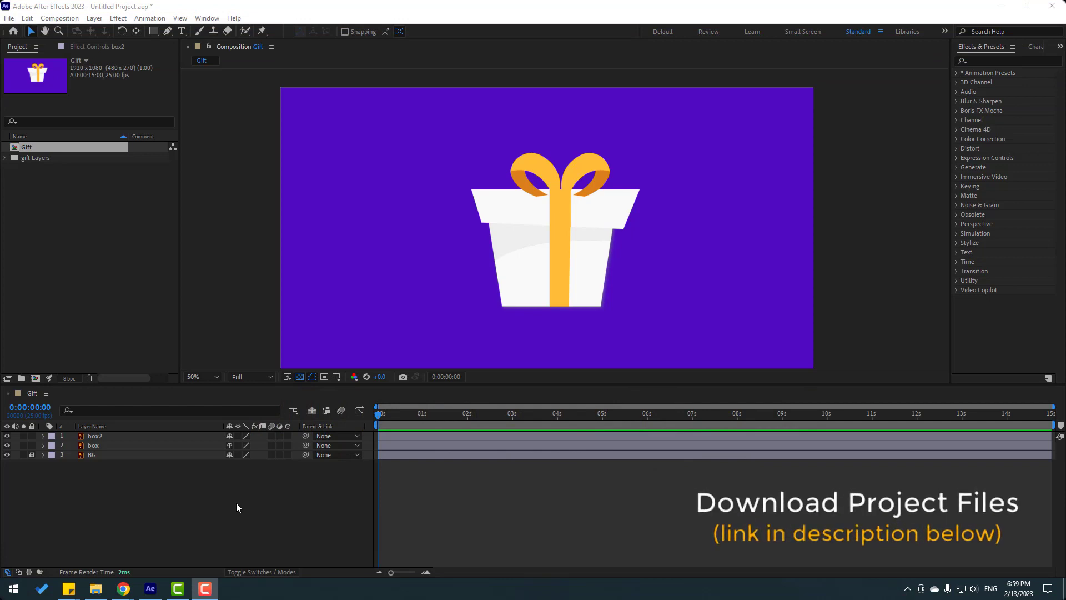
- Parent the box2 layer to the box layer
{"action": "left_click", "coordinate": [121, 436]}
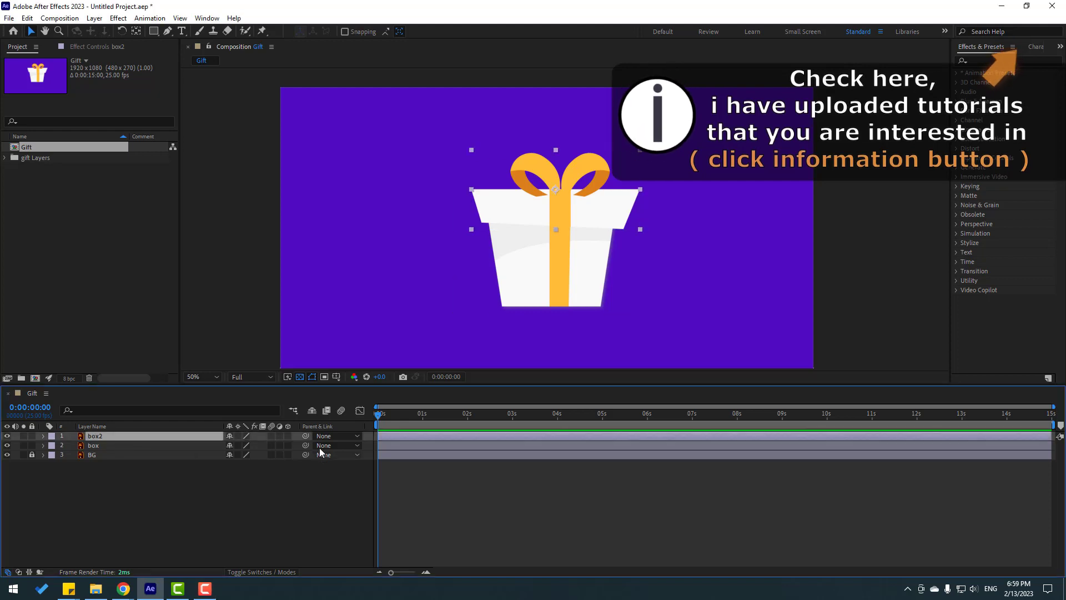
{"action": "left_click_drag", "start_coordinate": [306, 436], "coordinate": [109, 448]}
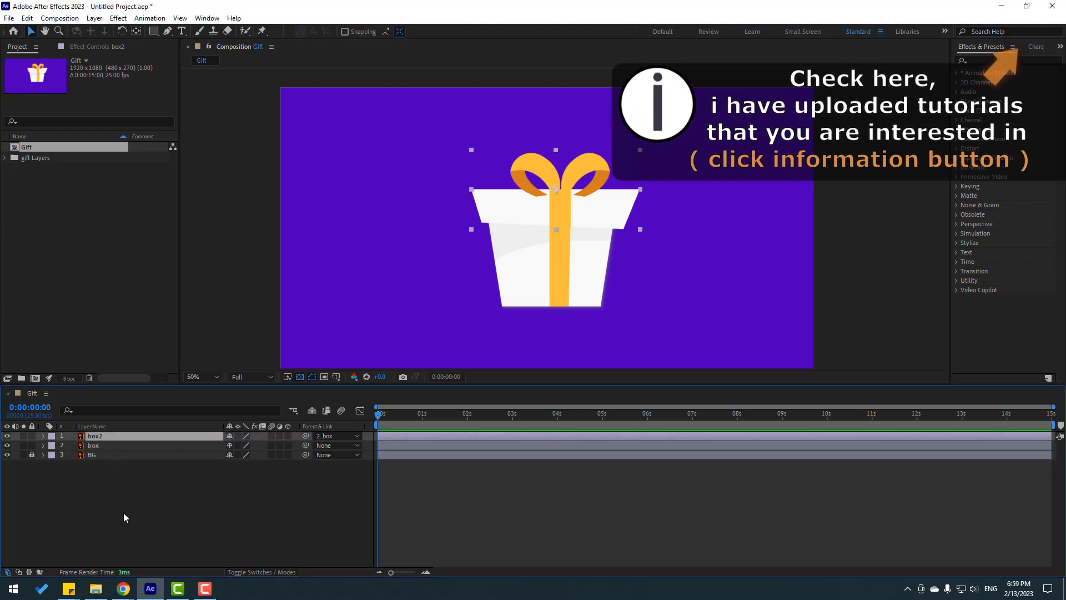
- Animate the box layer's Position from 959.9, 1389.9 at 0:00 up to 959.9, 752.9 at 1:00
{"action": "left_click", "coordinate": [103, 447]}
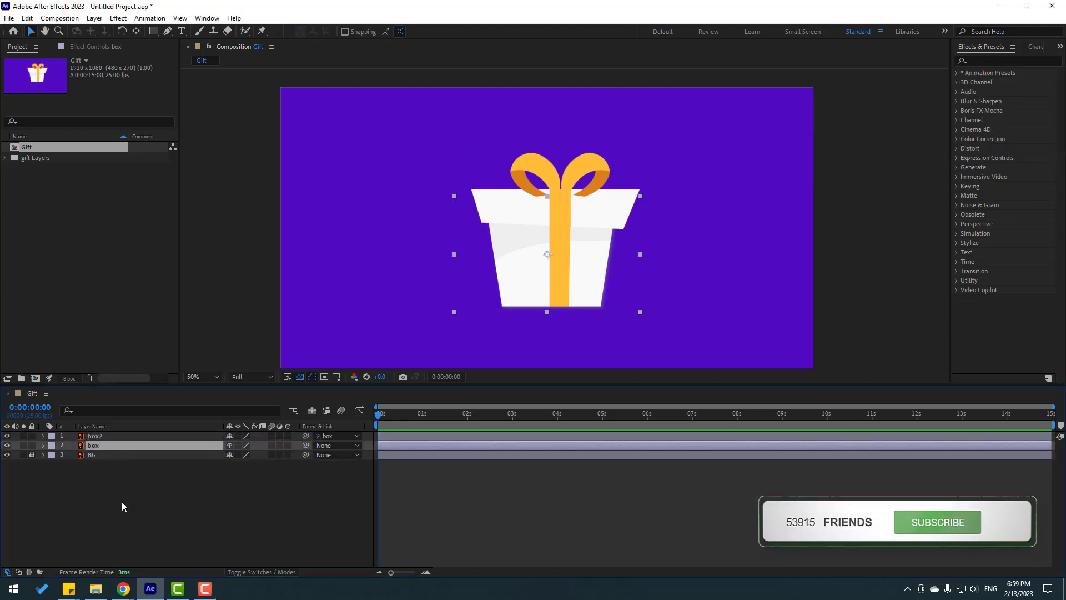
{"action": "key", "text": "p"}
{"action": "left_click_drag", "start_coordinate": [248, 460], "coordinate": [234, 491]}
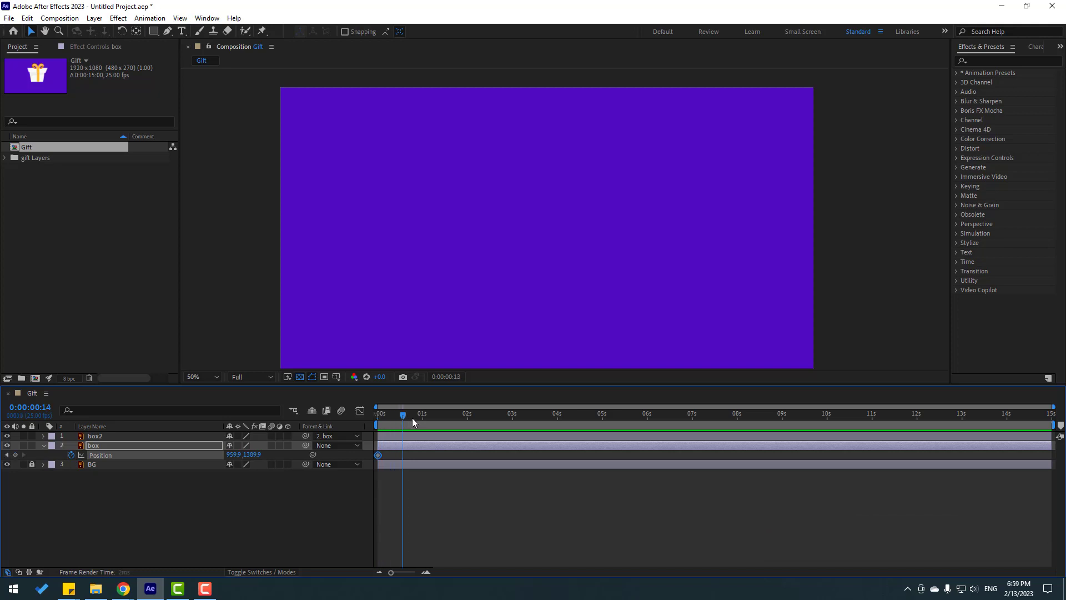
{"action": "left_click_drag", "start_coordinate": [250, 456], "coordinate": [225, 456]}
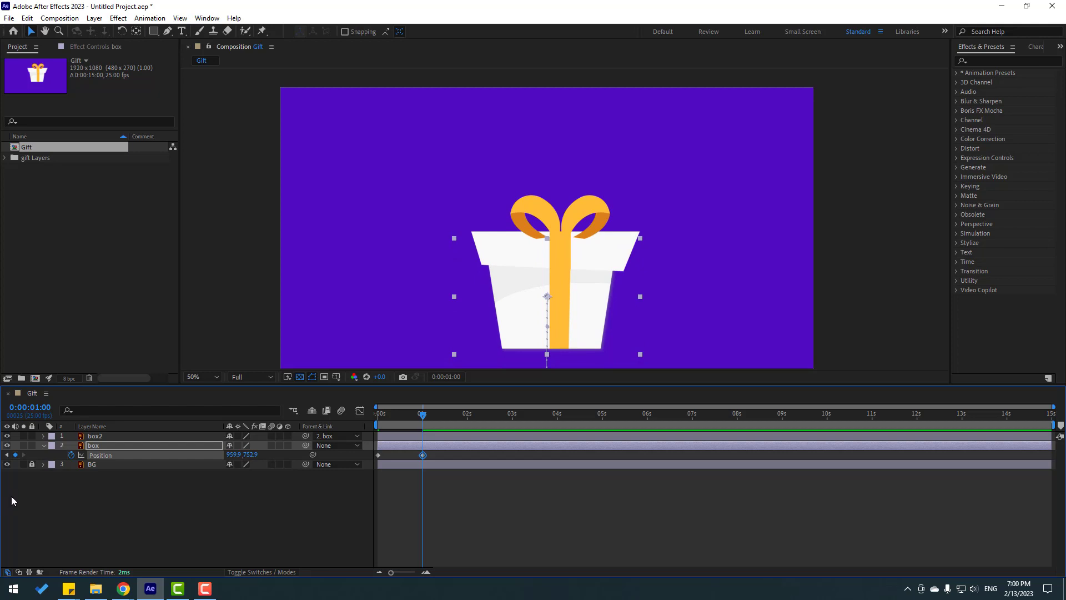
- Add box Position keyframes every 10 frames from 1:10 to 2:15 for a fading vertical bounce ending at 959.9, 806.9
{"action": "left_click", "coordinate": [446, 378]}
{"action": "type", "text": "+"}
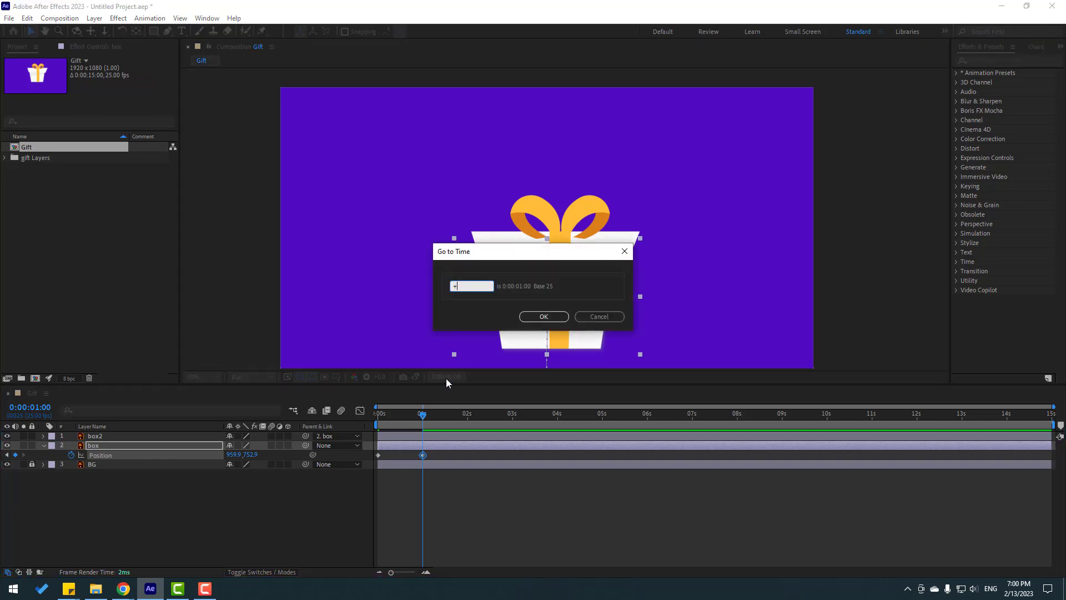
{"action": "type", "text": "10"}
{"action": "left_click", "coordinate": [531, 317]}
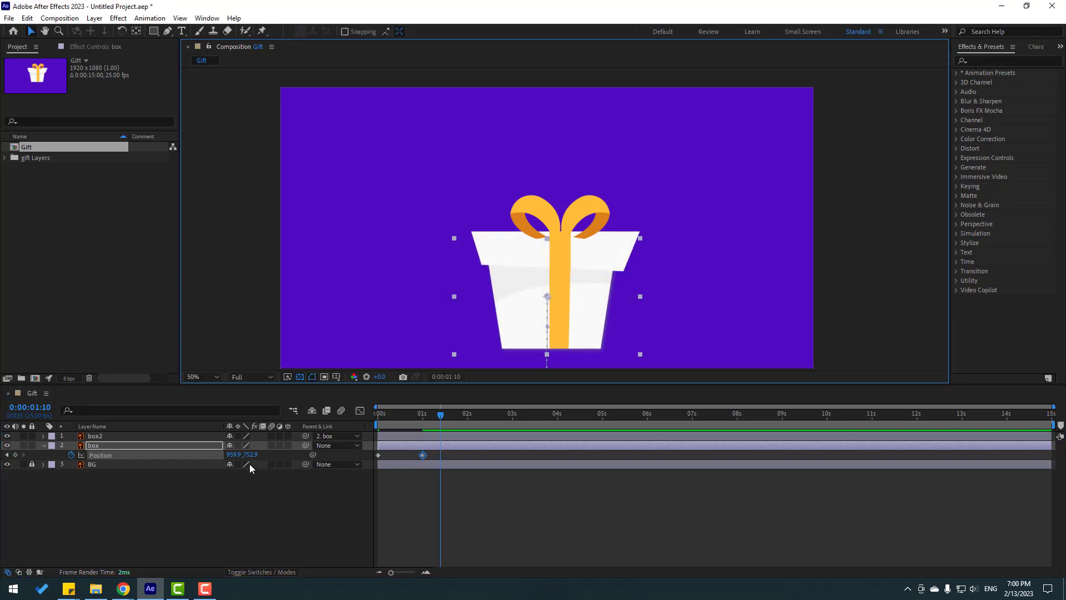
{"action": "mouse_move", "coordinate": [250, 454]}
{"action": "left_mouse_down"}
{"action": "mouse_move", "coordinate": [299, 464]}
{"action": "mouse_move", "coordinate": [222, 456]}
{"action": "mouse_move", "coordinate": [265, 455]}
{"action": "mouse_move", "coordinate": [244, 454]}
{"action": "left_mouse_up"}
{"action": "key", "text": "shift+Page_Down"}
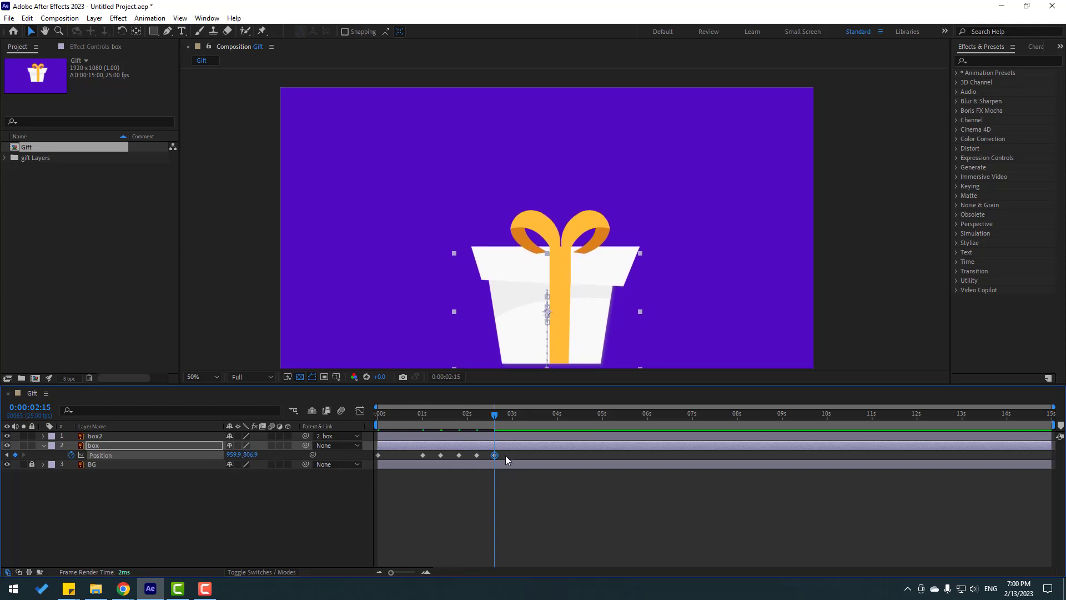
- Apply Easy Ease to all of the box layer's Position keyframes and preview the bounce
{"action": "left_click_drag", "start_coordinate": [505, 455], "coordinate": [378, 460]}
{"action": "right_click", "coordinate": [379, 455]}
{"action": "mouse_move", "coordinate": [424, 444]}
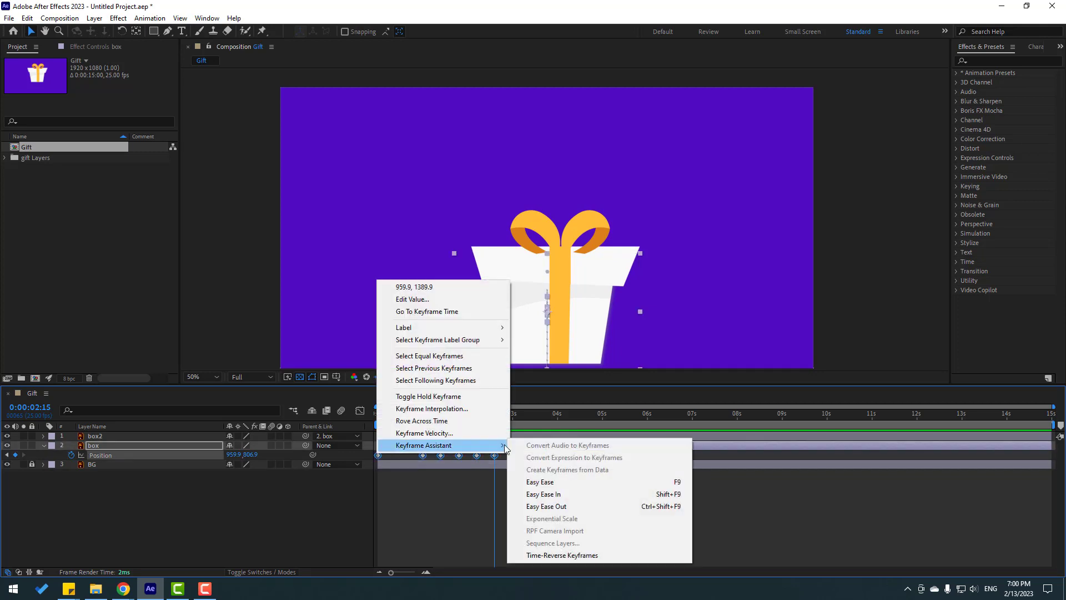
{"action": "left_click", "coordinate": [536, 484]}
{"action": "key", "text": "space"}
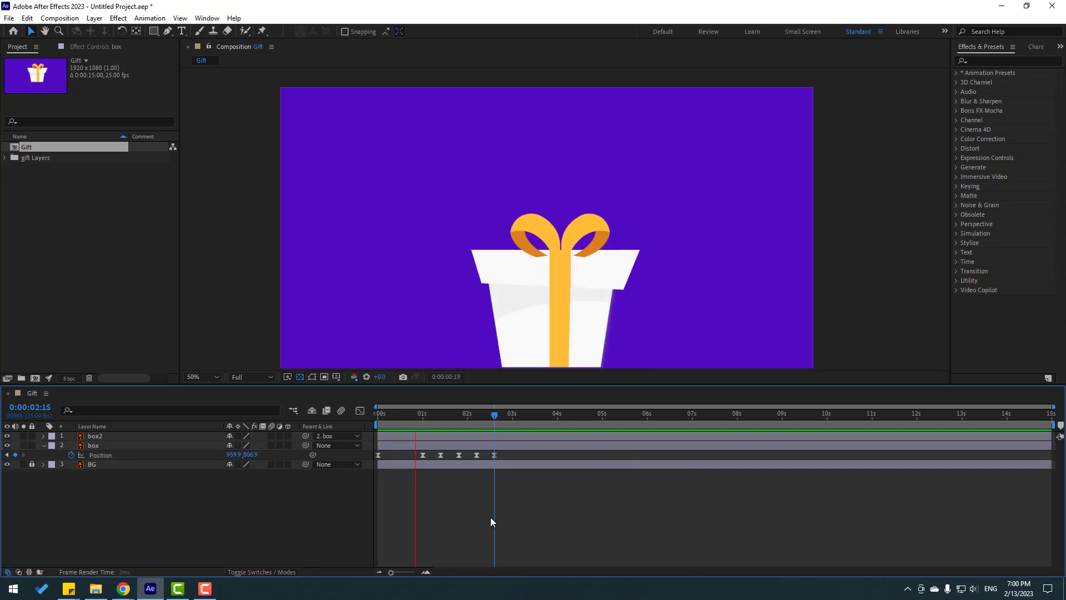
{"action": "key", "text": "space"}
- Shift all box Position keyframes after the first 10 frames earlier, and lengthen the incoming ease of the 0:15 keyframe in the speed graph
{"action": "left_click_drag", "start_coordinate": [504, 462], "coordinate": [404, 457]}
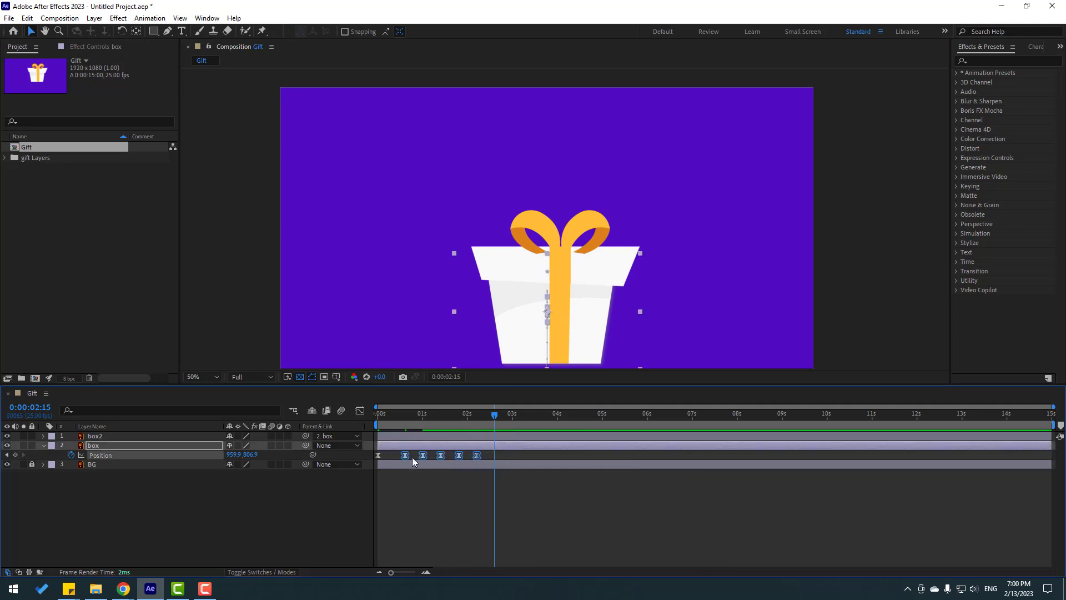
{"action": "left_click", "coordinate": [359, 411]}
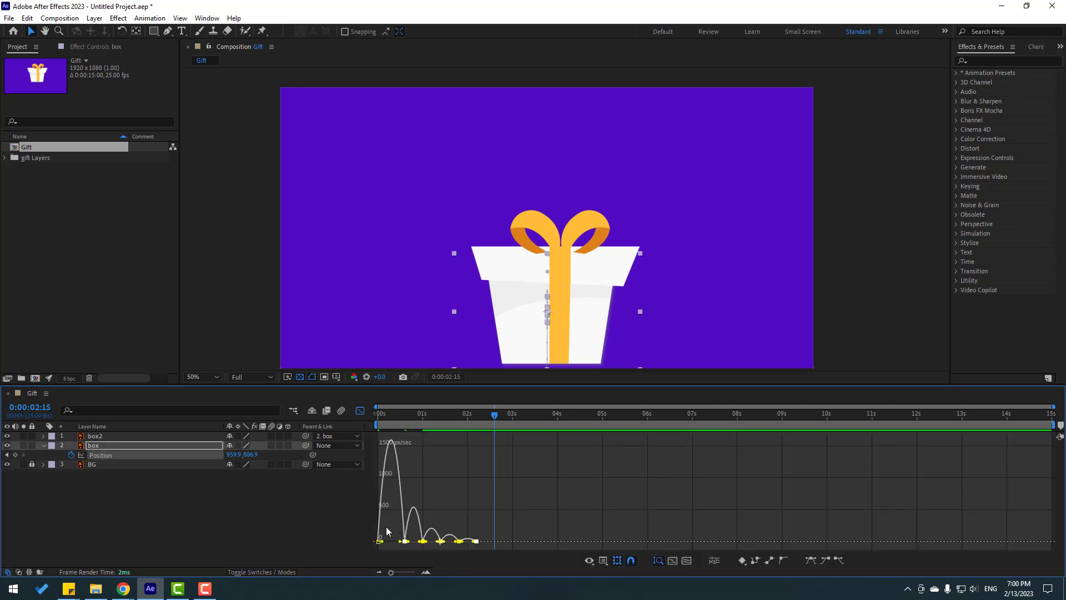
{"action": "left_click_drag", "start_coordinate": [408, 415], "coordinate": [383, 422]}
{"action": "scroll", "coordinate": [430, 512], "scroll_direction": "up", "scroll_amount": 4}
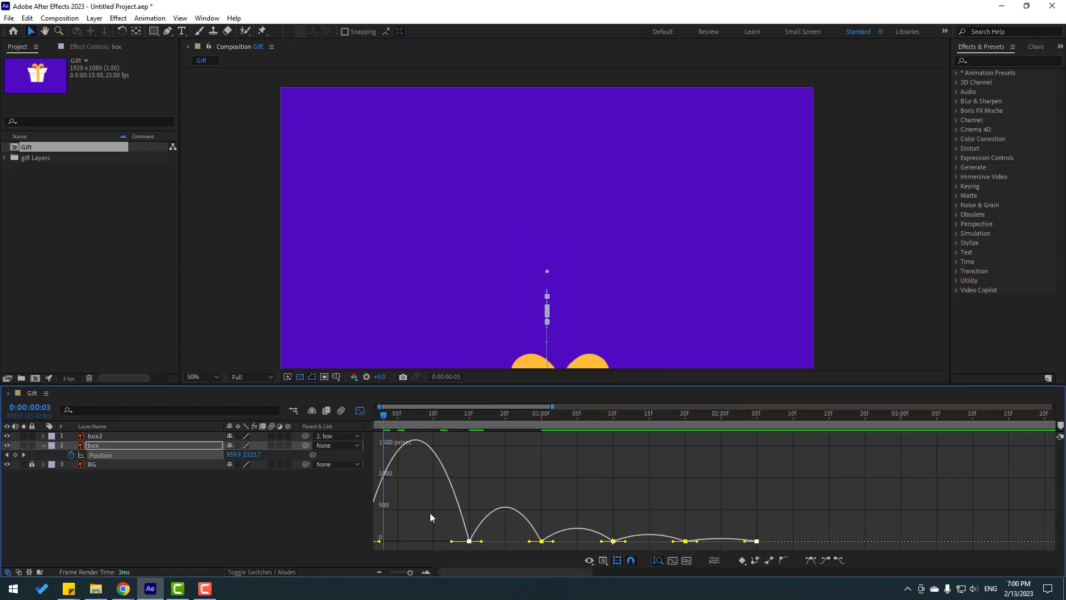
{"action": "left_click", "coordinate": [429, 521]}
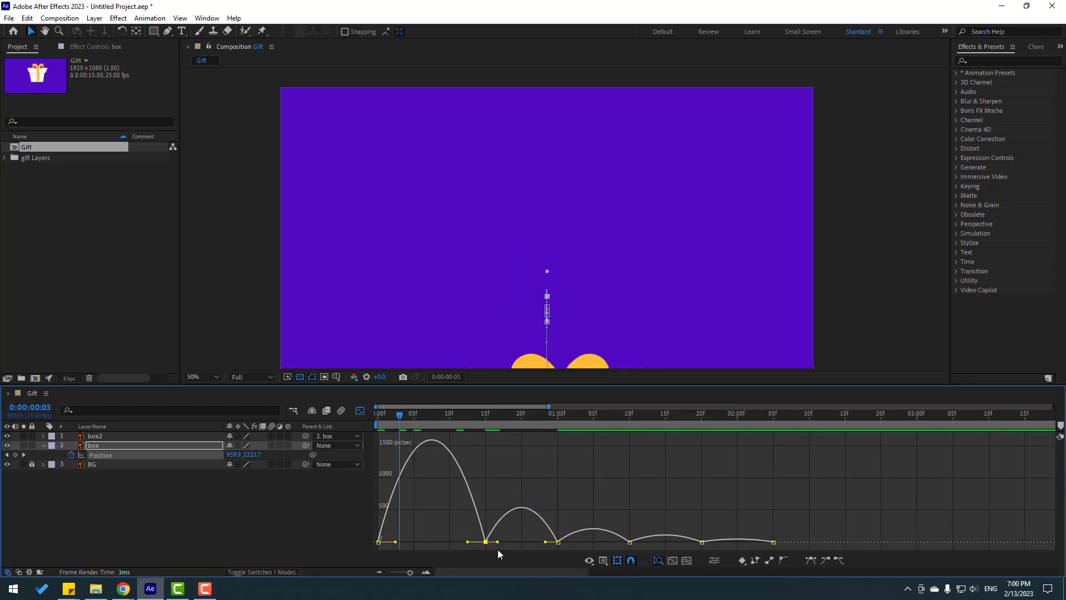
{"action": "left_click_drag", "start_coordinate": [485, 542], "coordinate": [439, 539]}
{"action": "scroll", "coordinate": [504, 504], "scroll_direction": "down", "scroll_amount": 5}
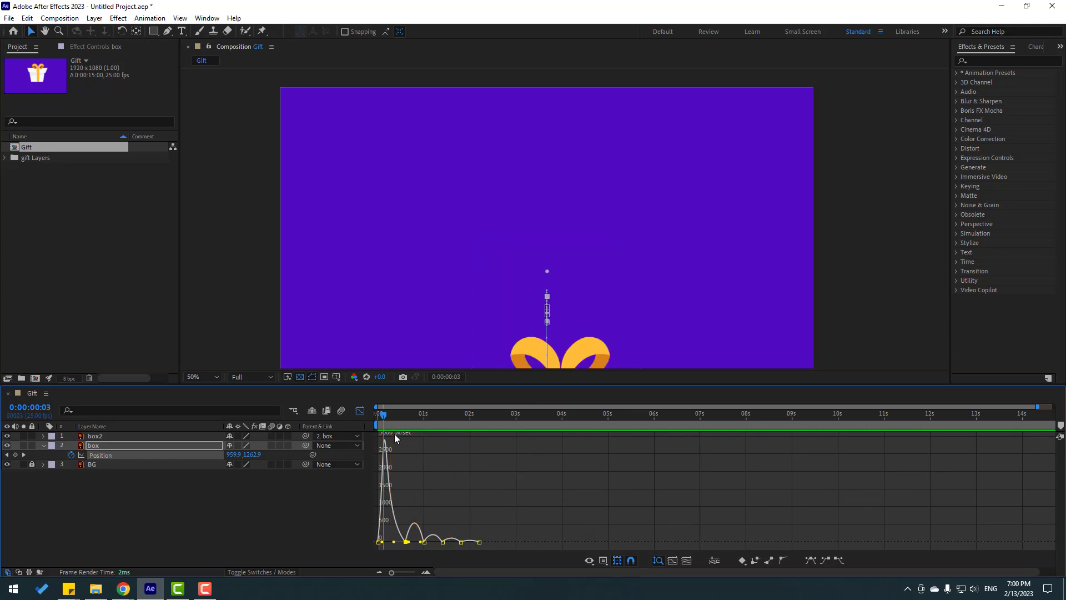
{"action": "left_click", "coordinate": [360, 411]}
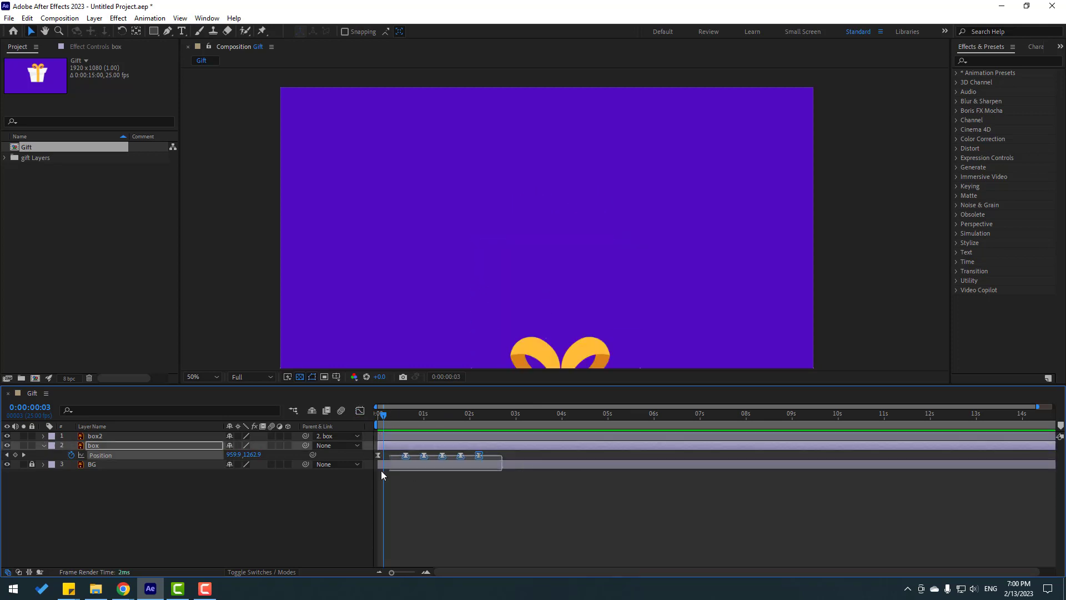
- Set the spatial interpolation of all box Position keyframes to Linear and preview the motion
{"action": "left_click_drag", "start_coordinate": [503, 460], "coordinate": [375, 478]}
{"action": "right_click", "coordinate": [404, 456]}
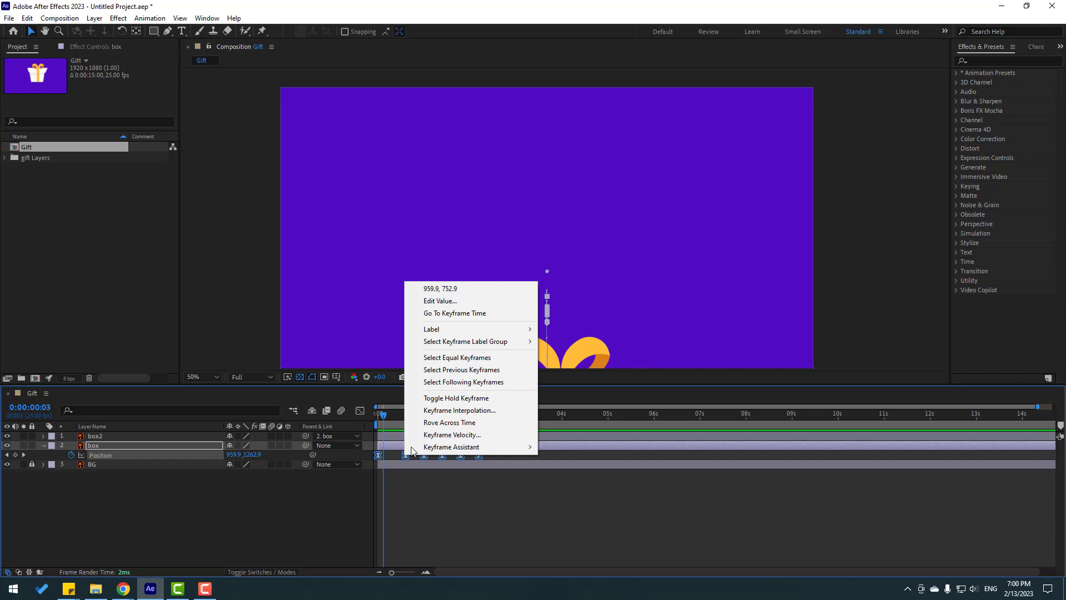
{"action": "left_click", "coordinate": [458, 410]}
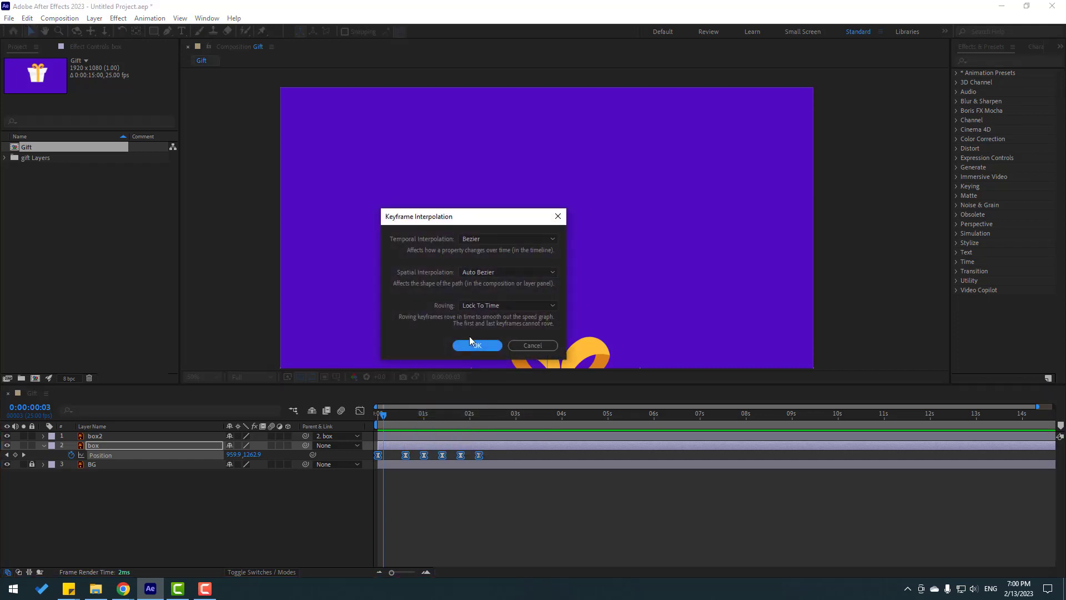
{"action": "left_click", "coordinate": [492, 270]}
{"action": "left_click", "coordinate": [492, 300]}
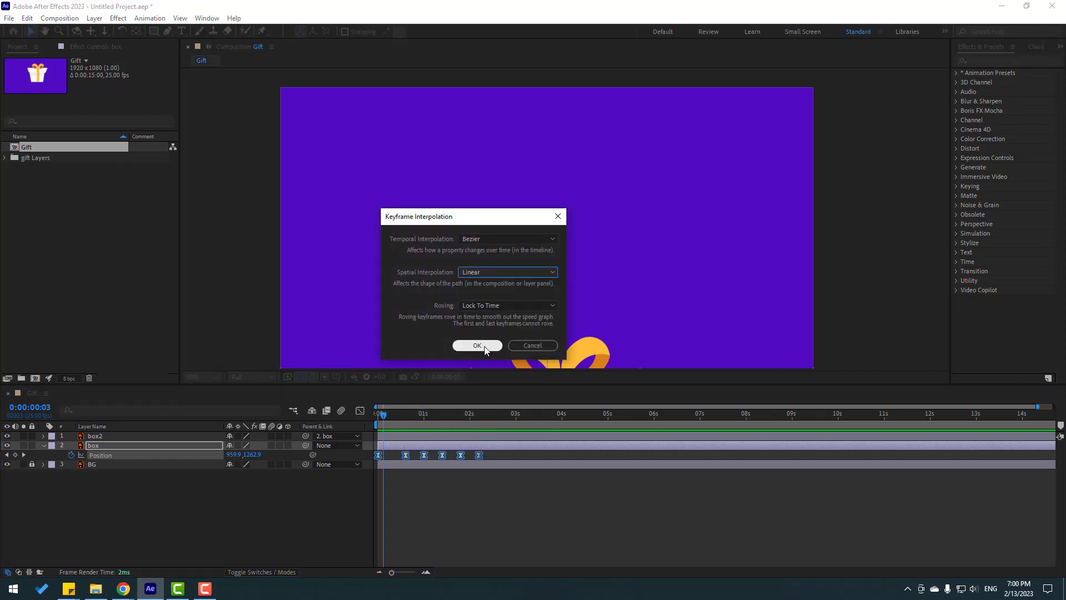
{"action": "left_click", "coordinate": [478, 345]}
{"action": "key", "text": "space"}
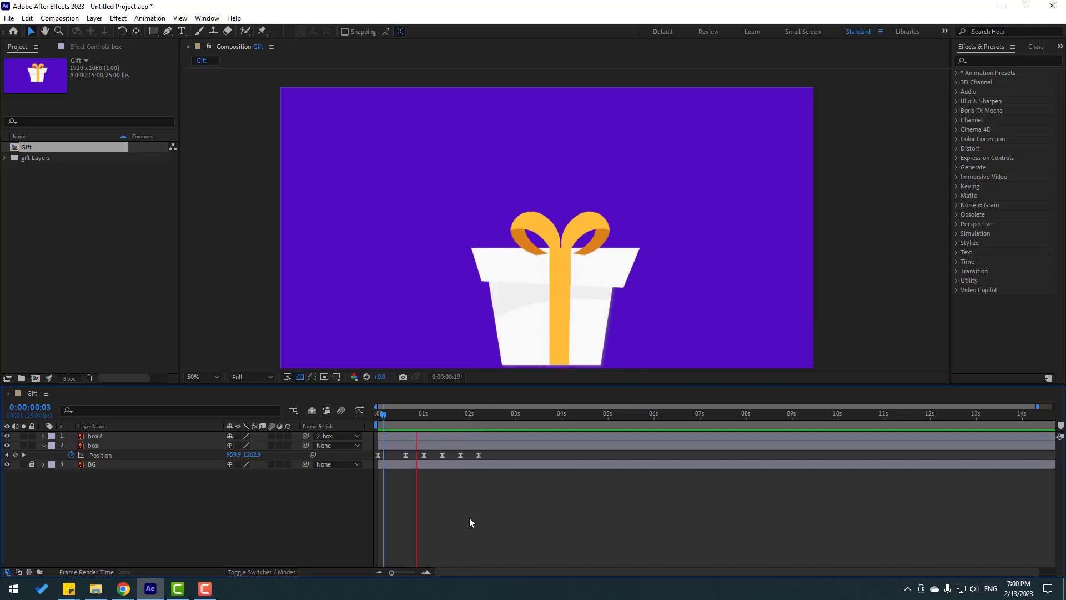
{"action": "key", "text": "space"}
- Reshape the first rise in the box's Position speed graph so it peaks midway between 0:00 and 0:15, and preview from the start
{"action": "left_click_drag", "start_coordinate": [493, 451], "coordinate": [342, 468]}
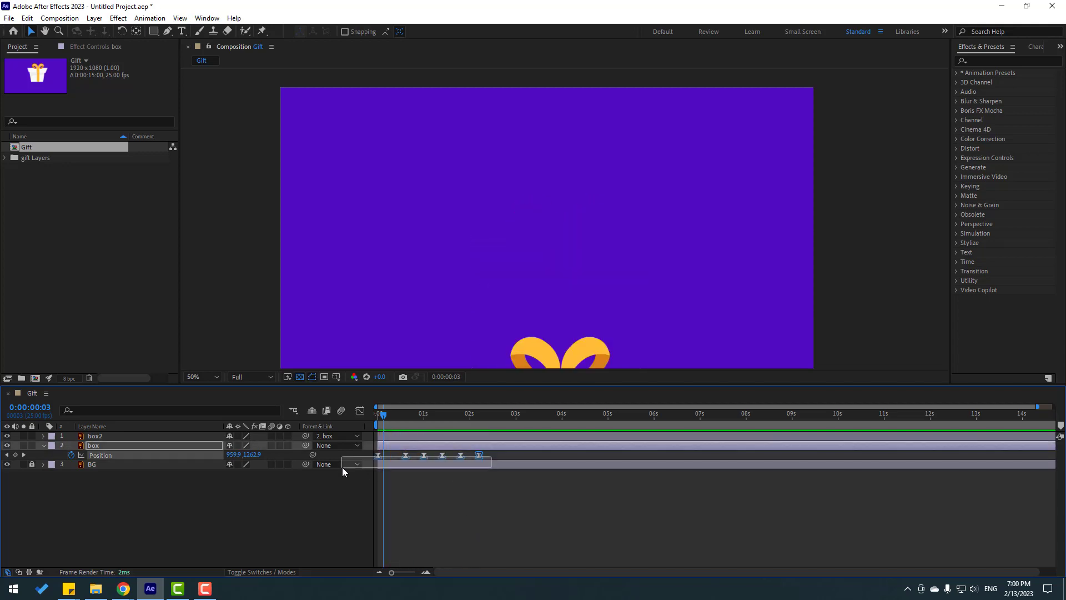
{"action": "left_click", "coordinate": [359, 411]}
{"action": "scroll", "coordinate": [418, 484], "scroll_direction": "up", "scroll_amount": 5}
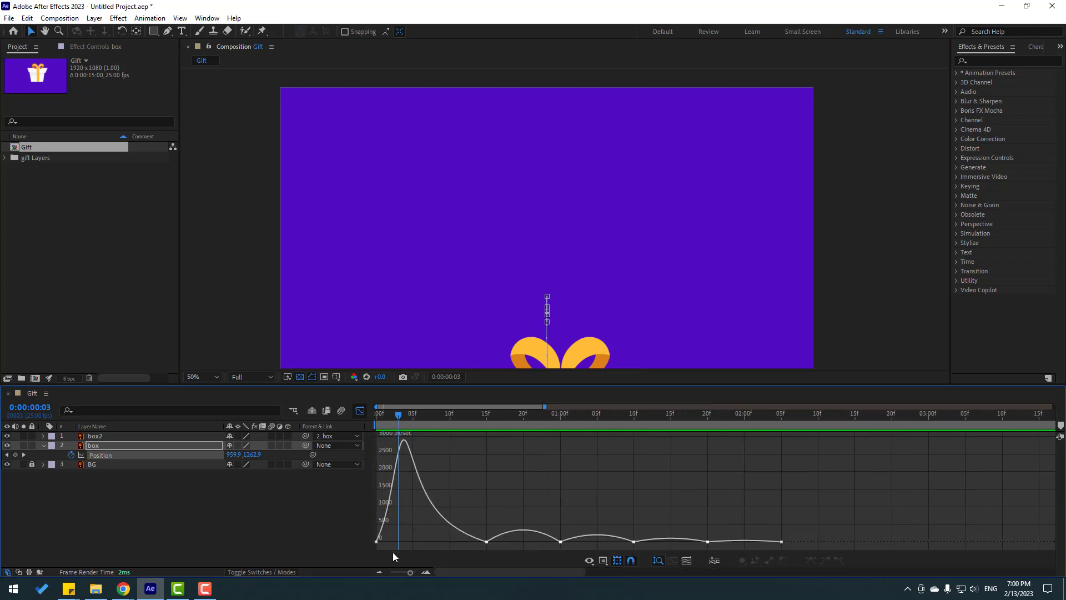
{"action": "left_click", "coordinate": [377, 542]}
{"action": "left_click_drag", "start_coordinate": [400, 543], "coordinate": [455, 541]}
{"action": "key", "text": "space"}
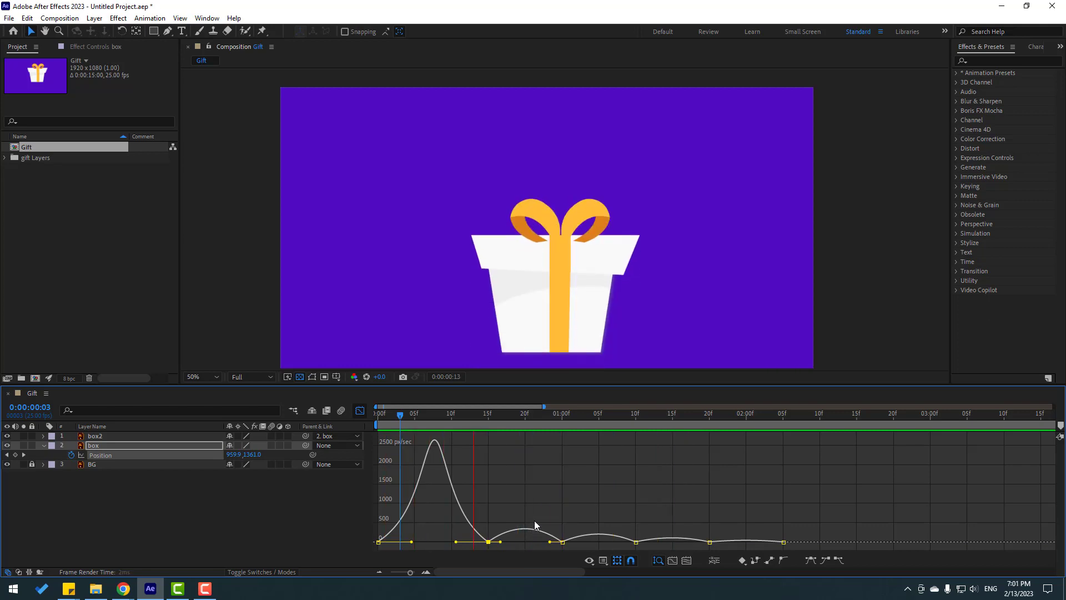
{"action": "key", "text": "space"}
{"action": "left_click", "coordinate": [364, 415]}
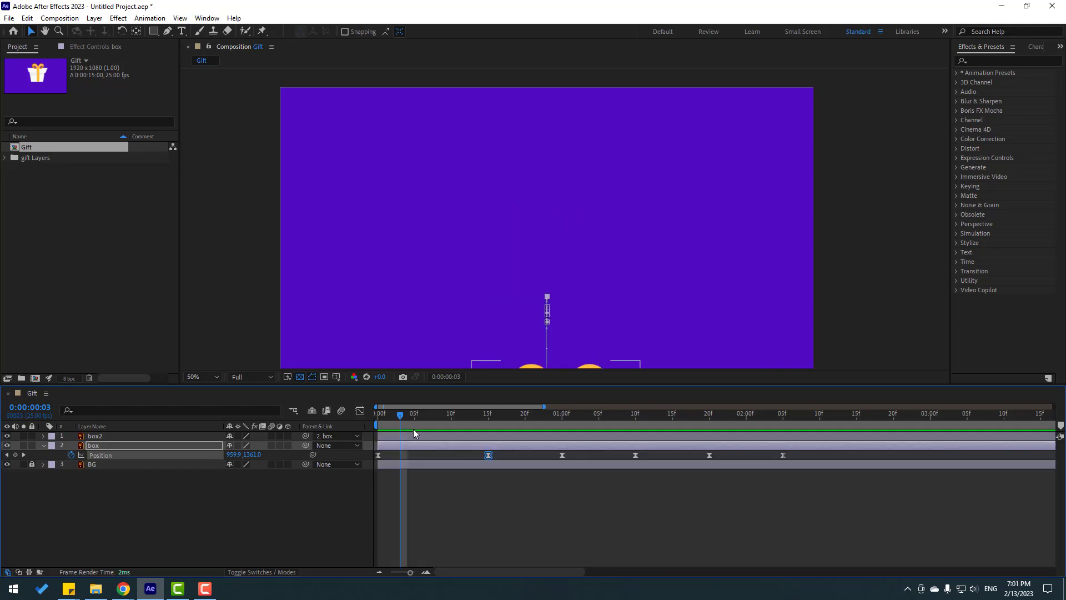
{"action": "key", "text": "Home"}
{"action": "left_click", "coordinate": [459, 531]}
{"action": "key", "text": "semicolon"}
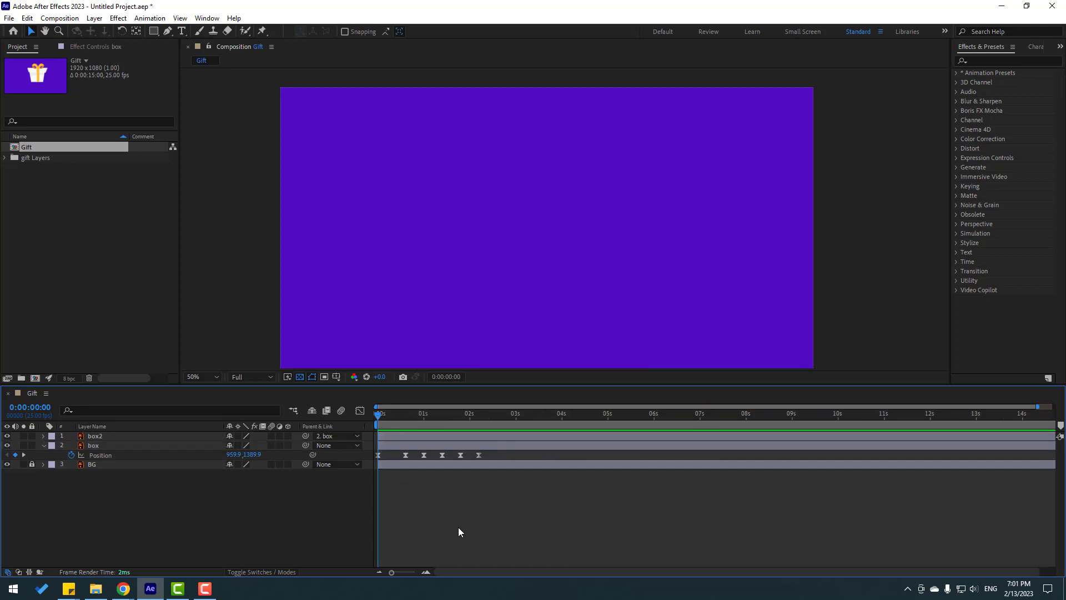
{"action": "key", "text": "space"}
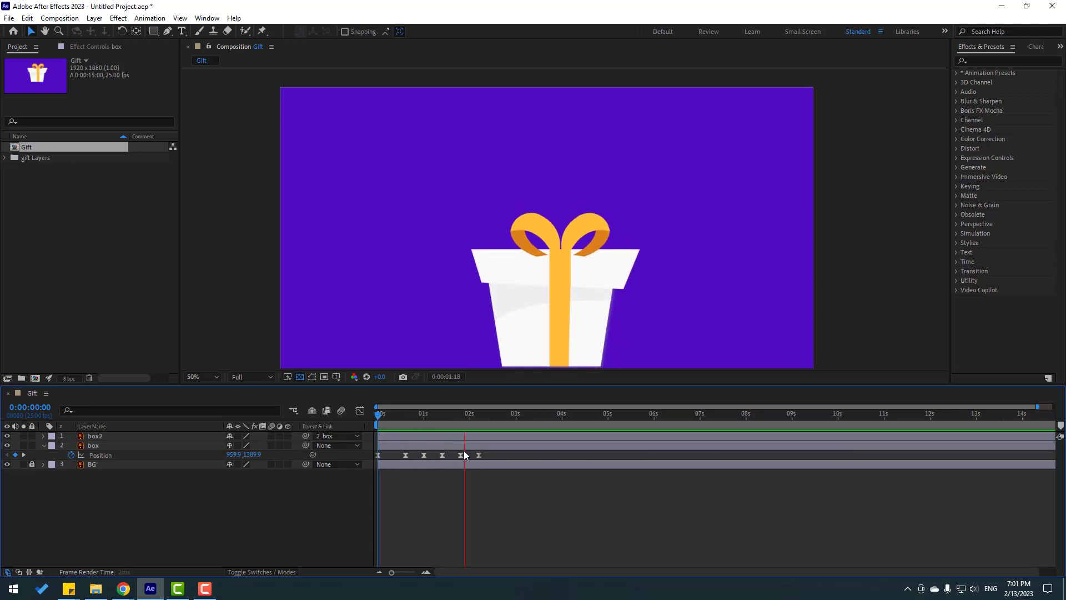
- At 2:03, isolate box2, move its anchor point to the bottom centre of the lid, and show all layers again
{"action": "left_click_drag", "start_coordinate": [453, 415], "coordinate": [475, 415]}
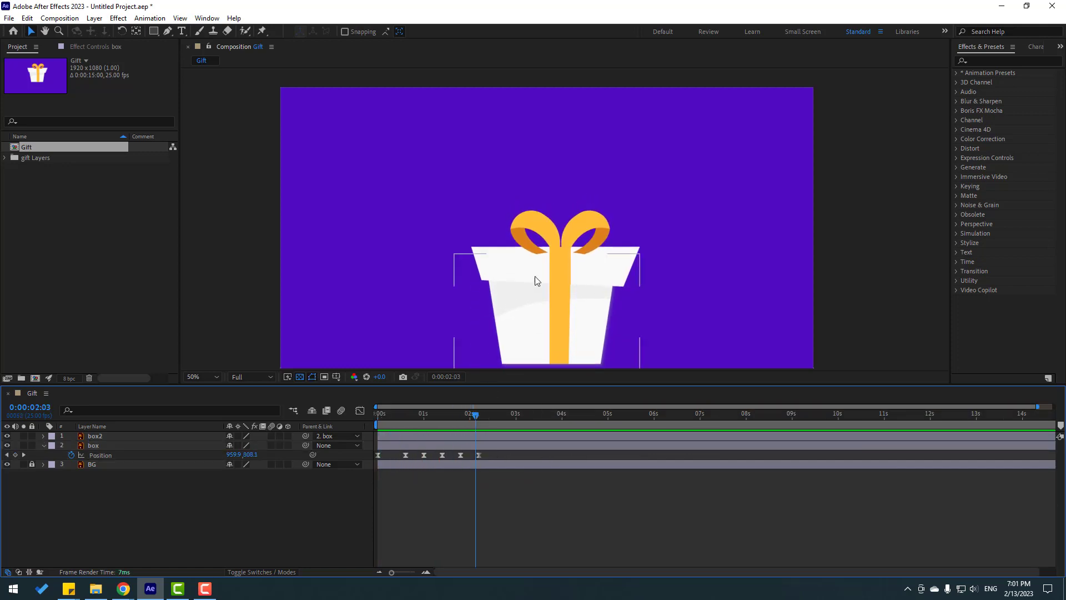
{"action": "left_click", "coordinate": [98, 436]}
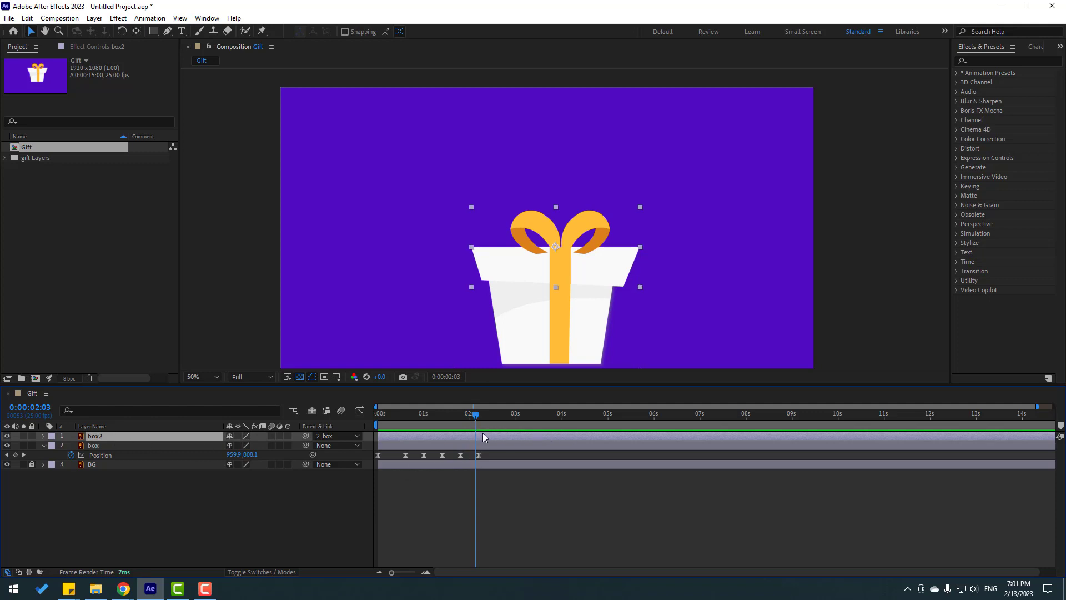
{"action": "key", "text": "p"}
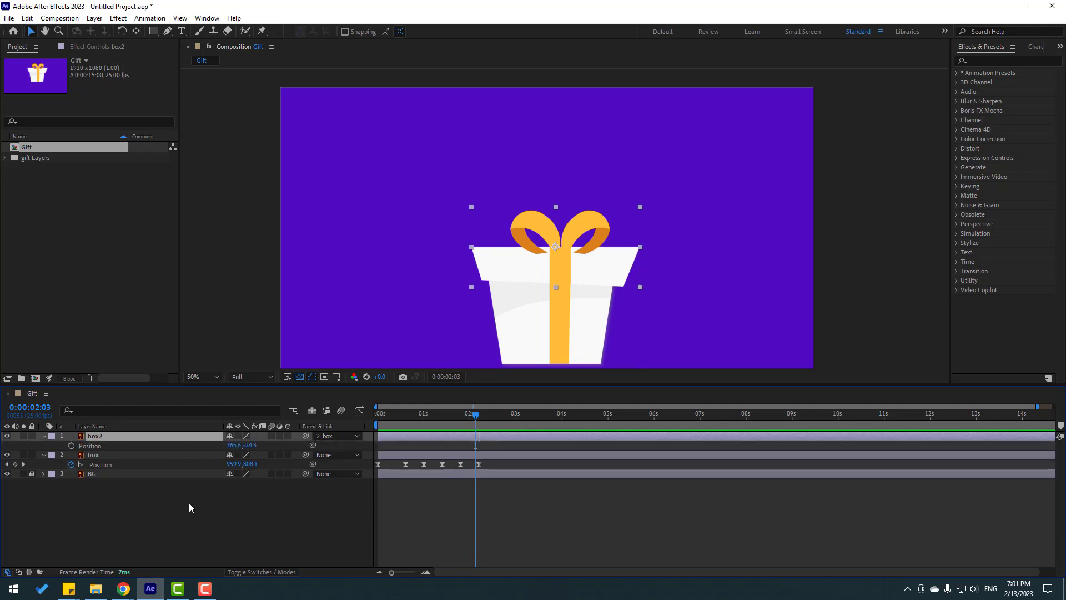
{"action": "left_click", "coordinate": [22, 436]}
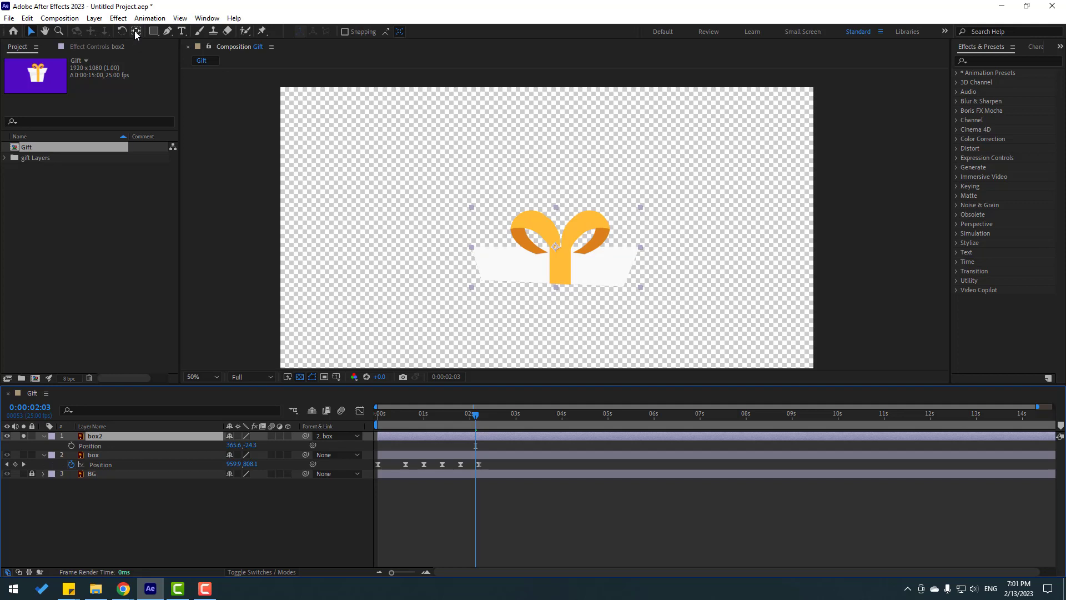
{"action": "scroll", "coordinate": [617, 297], "scroll_direction": "up", "scroll_amount": 1}
{"action": "key", "text": "h"}
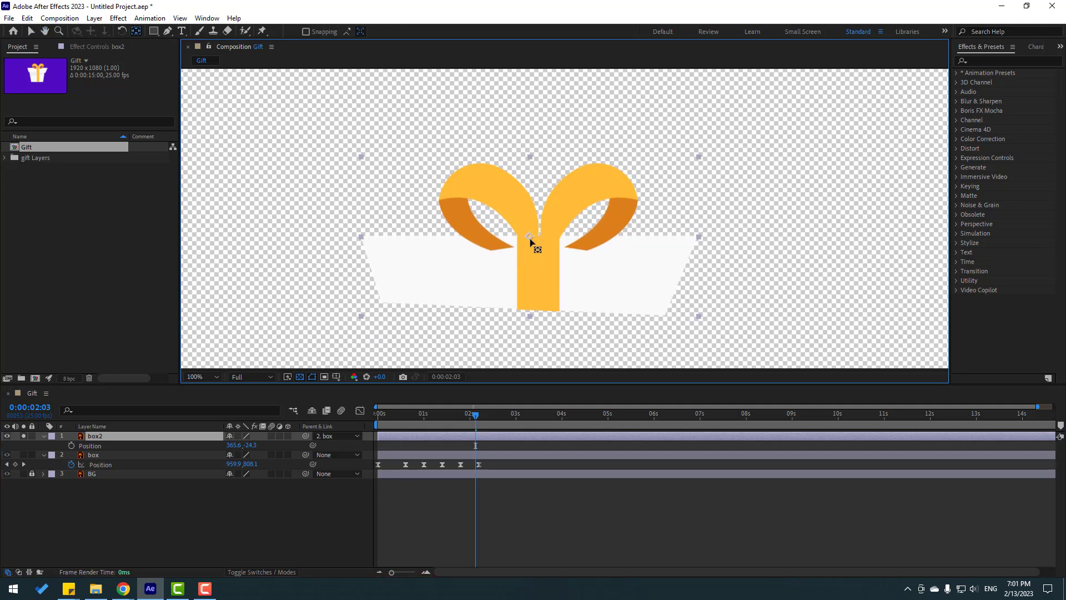
{"action": "left_click_drag", "start_coordinate": [530, 240], "coordinate": [531, 258]}
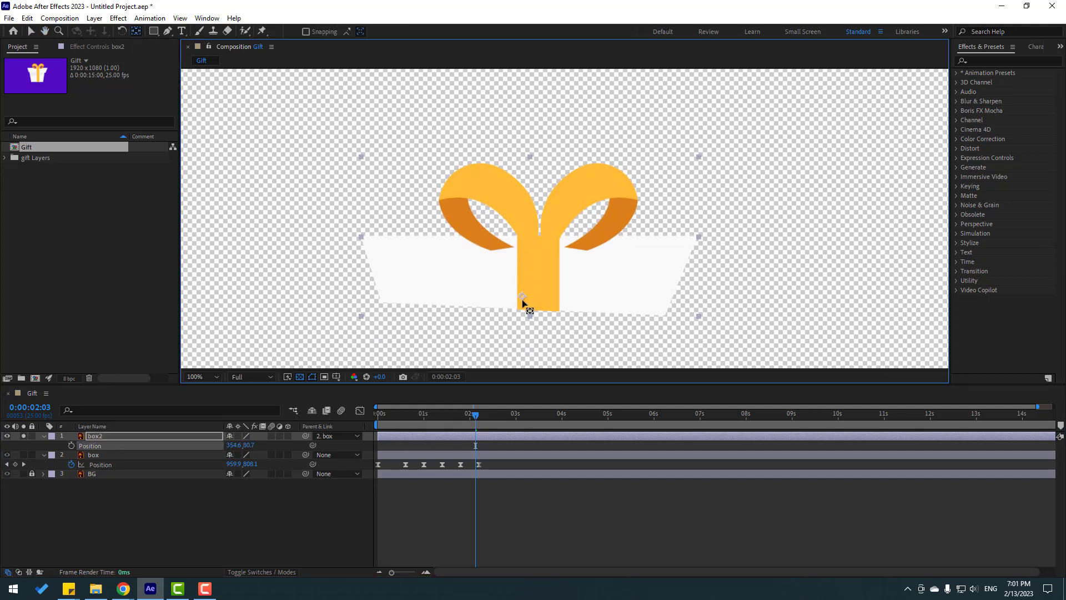
{"action": "left_click", "coordinate": [31, 32]}
{"action": "key", "text": "comma"}
{"action": "key", "text": "comma"}
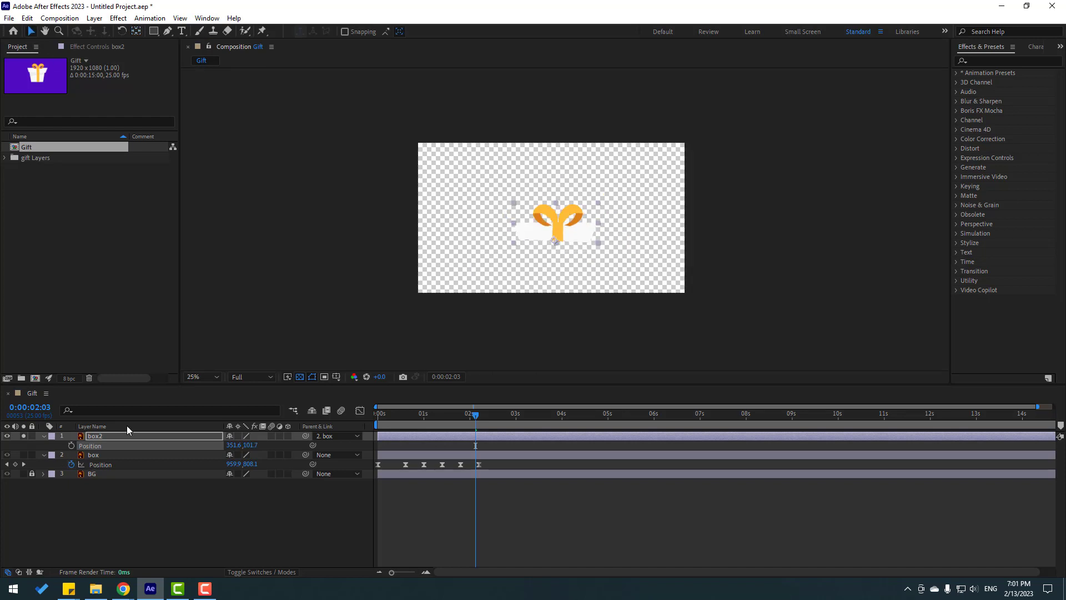
{"action": "left_click", "coordinate": [23, 436]}
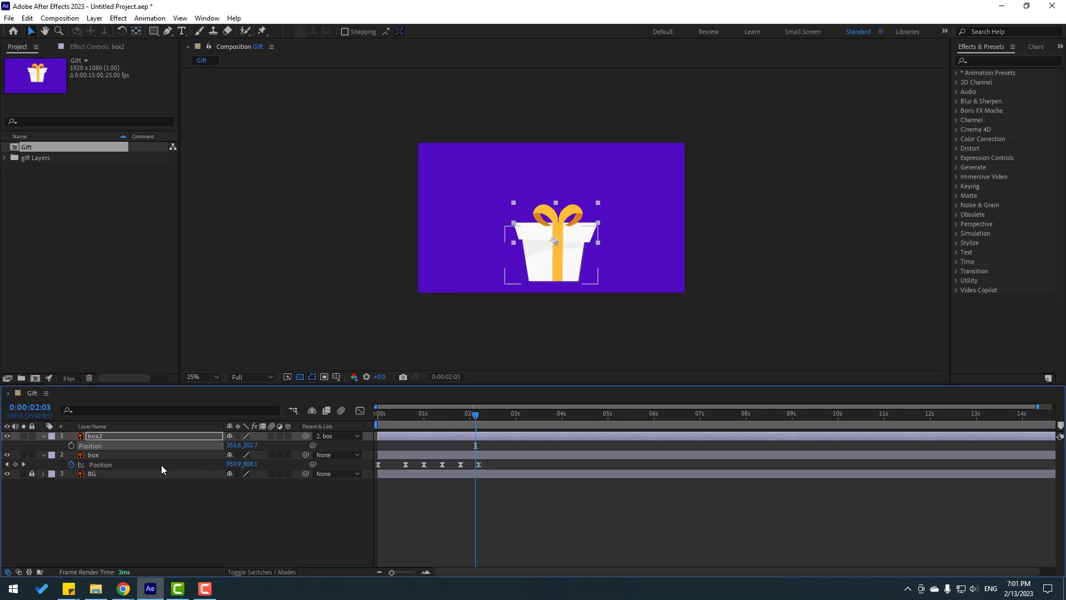
- Set starting Position and Rotation keyframes on the box2 layer at 2:03
{"action": "left_click", "coordinate": [71, 445]}
{"action": "key", "text": "shift+r"}
{"action": "left_click", "coordinate": [71, 455]}
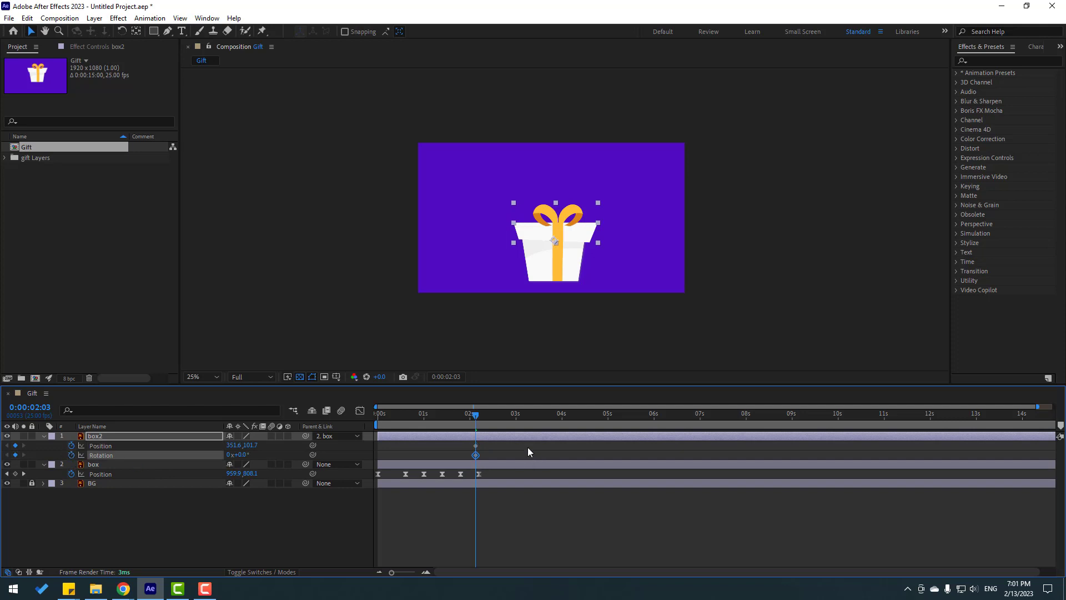
- At 3:00, set the box2 lid's Position to 927.6, 218.7 and its Rotation to 179° beside the box
{"action": "left_click_drag", "start_coordinate": [491, 416], "coordinate": [516, 417]}
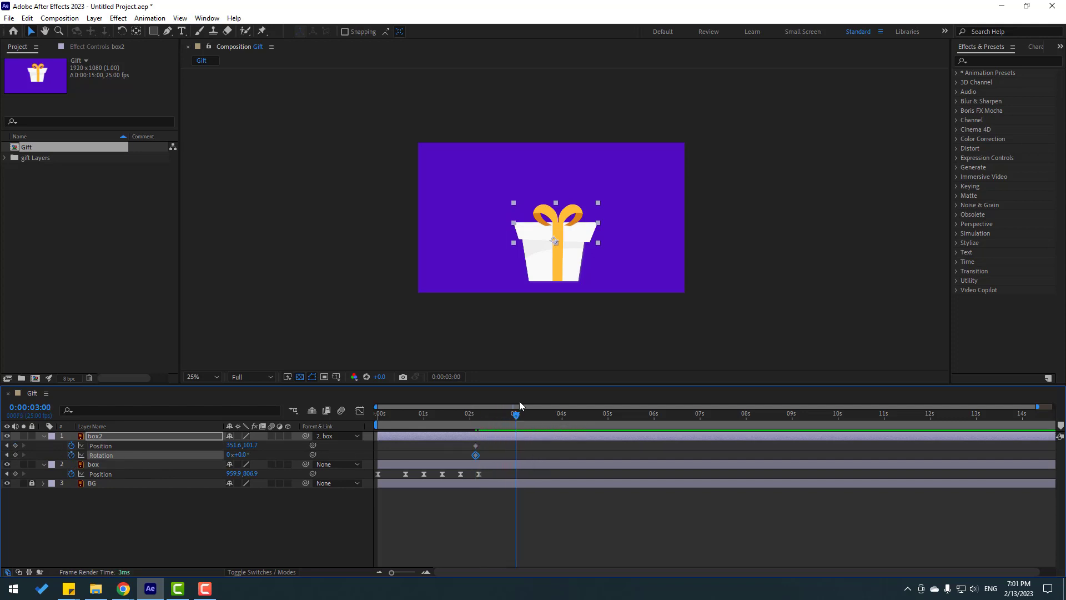
{"action": "scroll", "coordinate": [617, 289], "scroll_direction": "up", "scroll_amount": 2}
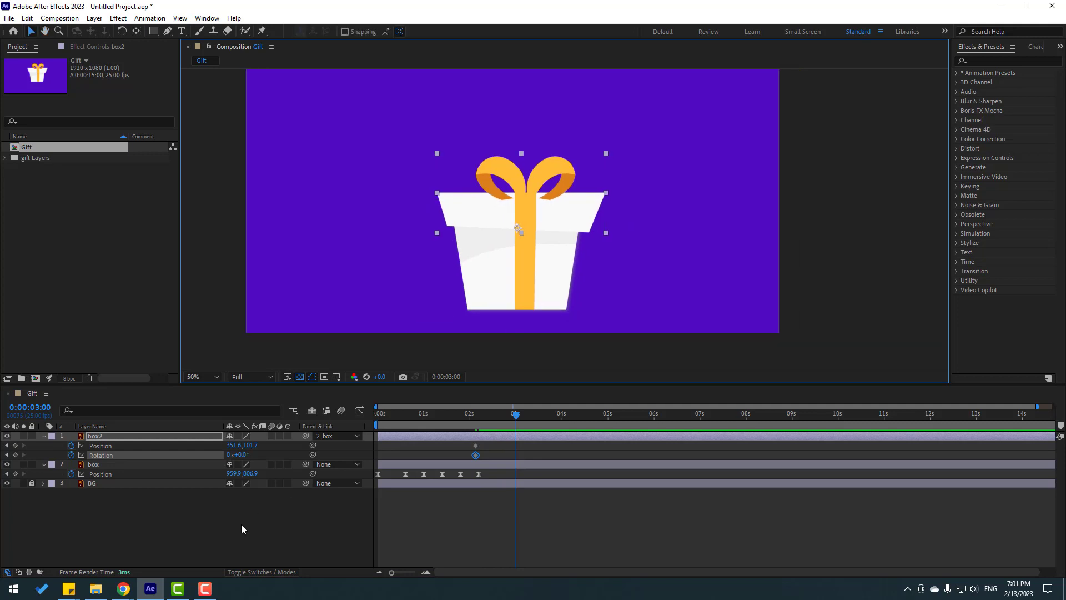
{"action": "left_click", "coordinate": [228, 506]}
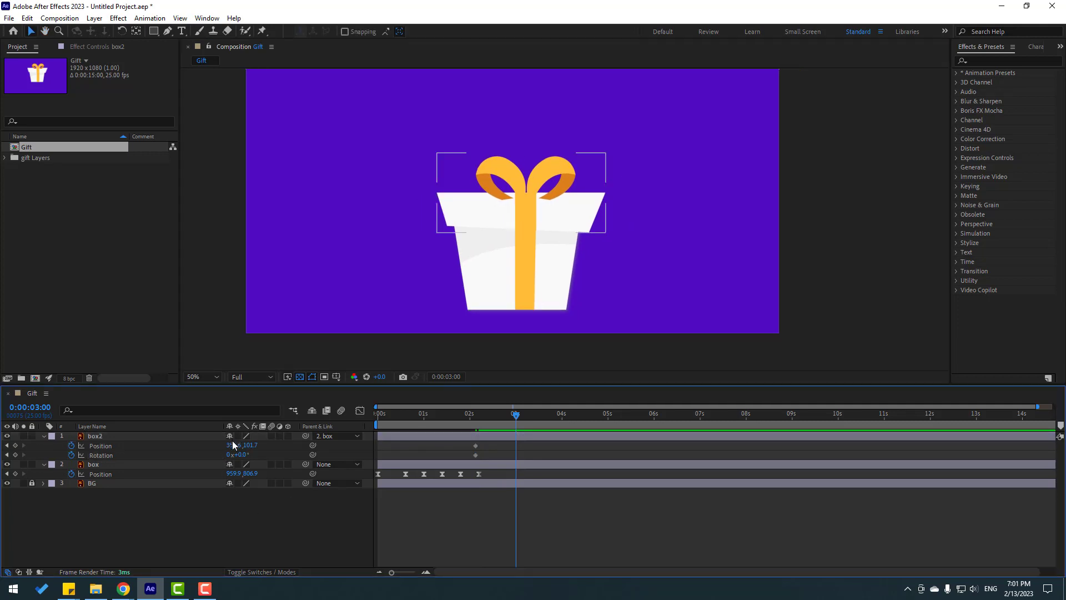
{"action": "left_click_drag", "start_coordinate": [234, 444], "coordinate": [532, 425]}
{"action": "left_click_drag", "start_coordinate": [276, 445], "coordinate": [436, 423]}
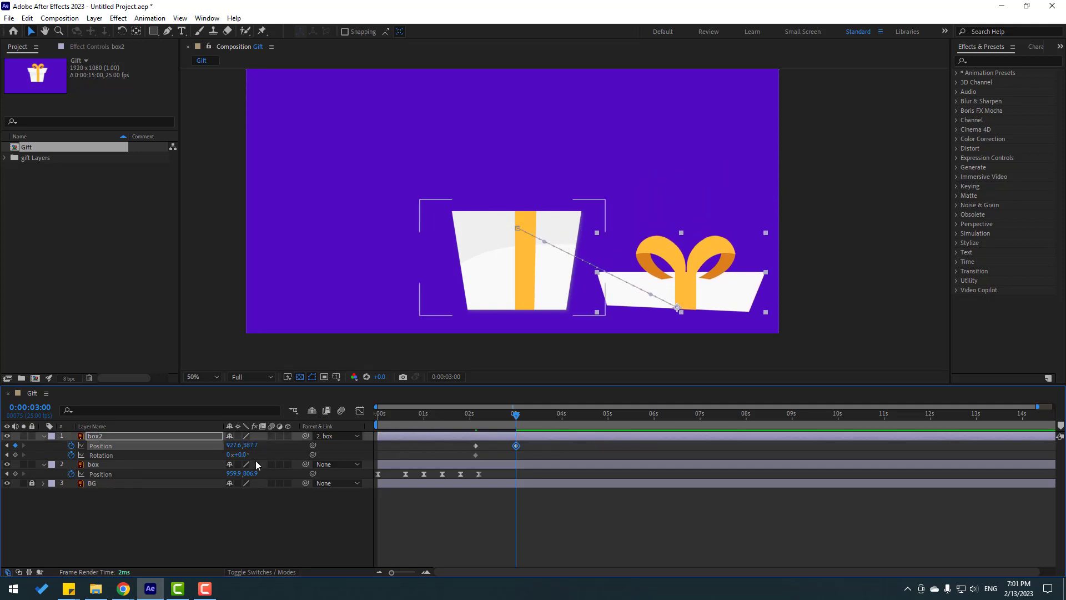
{"action": "left_click_drag", "start_coordinate": [242, 460], "coordinate": [327, 447]}
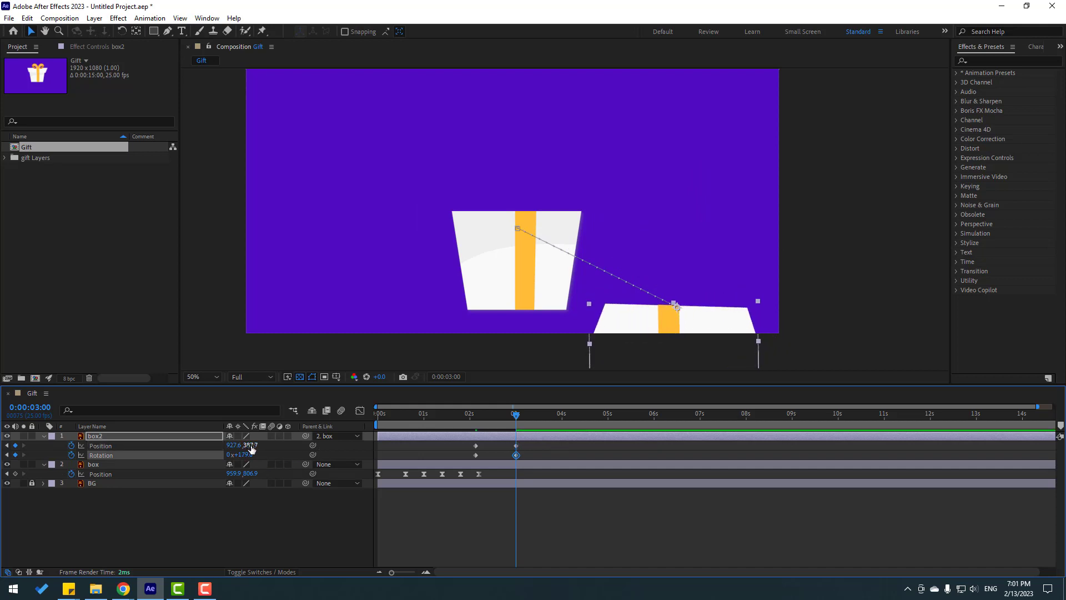
{"action": "left_click_drag", "start_coordinate": [249, 445], "coordinate": [157, 448]}
- Apply Easy Ease to all box2 Position and Rotation keyframes and preview from a work area starting just before 2:00
{"action": "left_click_drag", "start_coordinate": [527, 464], "coordinate": [439, 443]}
{"action": "right_click", "coordinate": [475, 455]}
{"action": "mouse_move", "coordinate": [549, 448]}
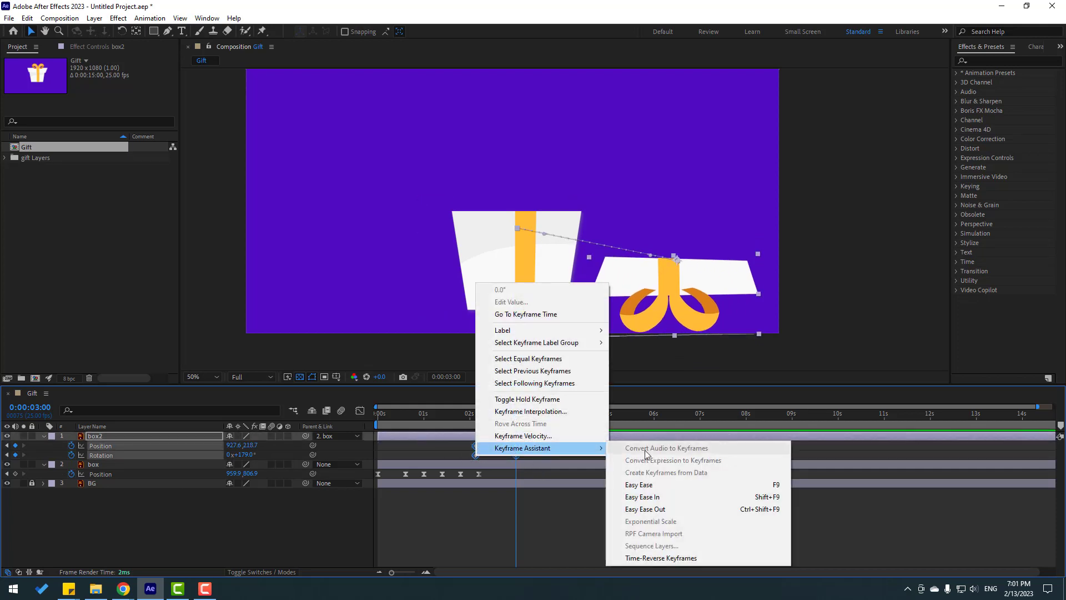
{"action": "left_click", "coordinate": [639, 485]}
{"action": "left_click_drag", "start_coordinate": [443, 425], "coordinate": [494, 413]}
{"action": "key", "text": "space"}
- At 2:13, raise box2's Position Y to about -88, bend the start of its motion path into an arc, and preview
{"action": "left_click", "coordinate": [511, 457]}
{"action": "left_click", "coordinate": [307, 437]}
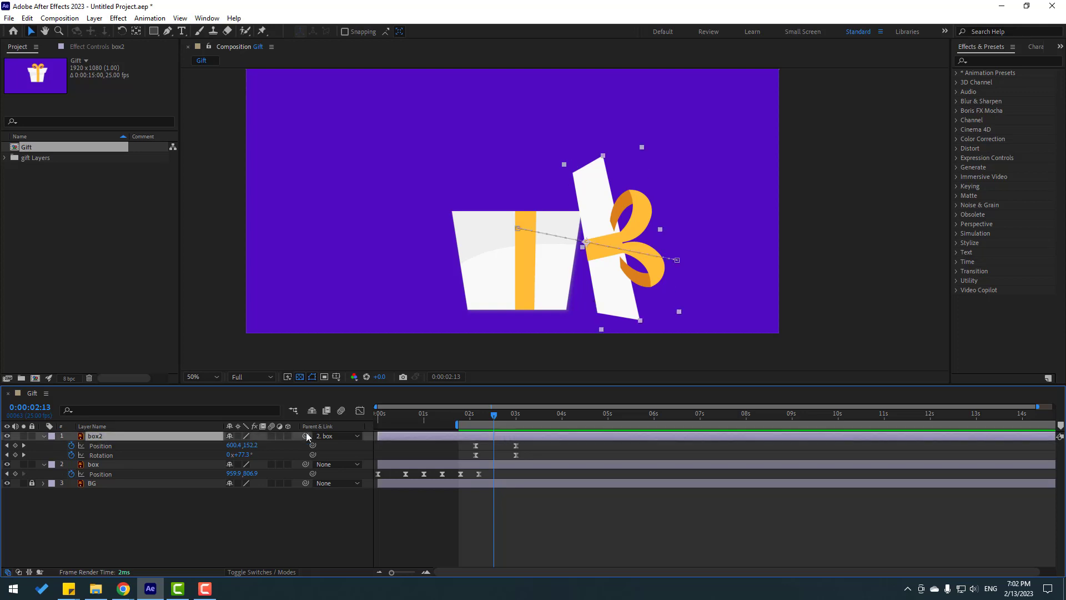
{"action": "left_click_drag", "start_coordinate": [246, 446], "coordinate": [113, 446]}
{"action": "left_click_drag", "start_coordinate": [530, 230], "coordinate": [523, 208]}
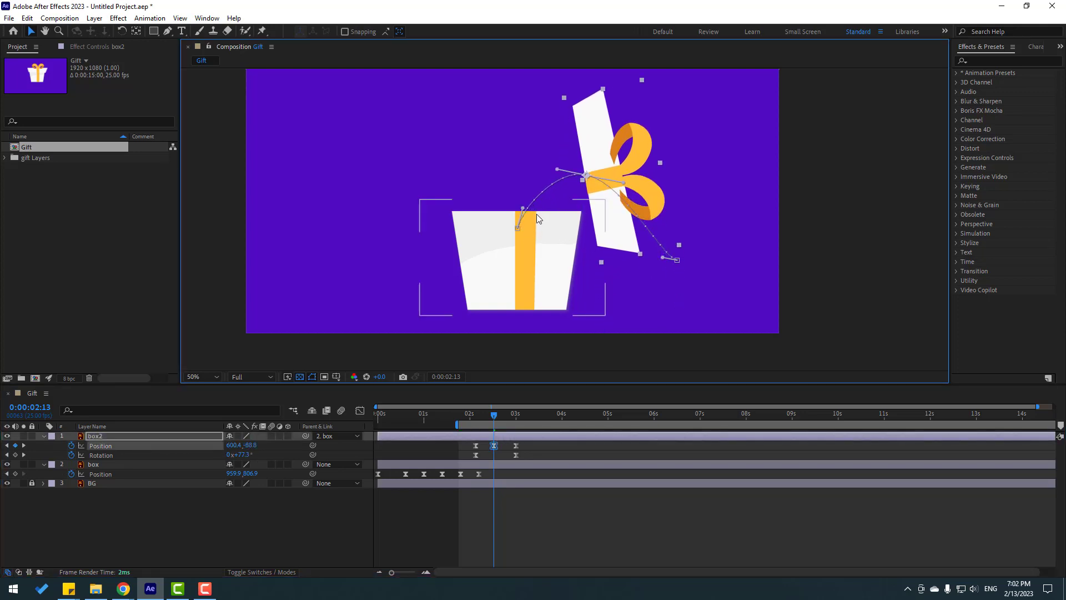
{"action": "left_click", "coordinate": [638, 289]}
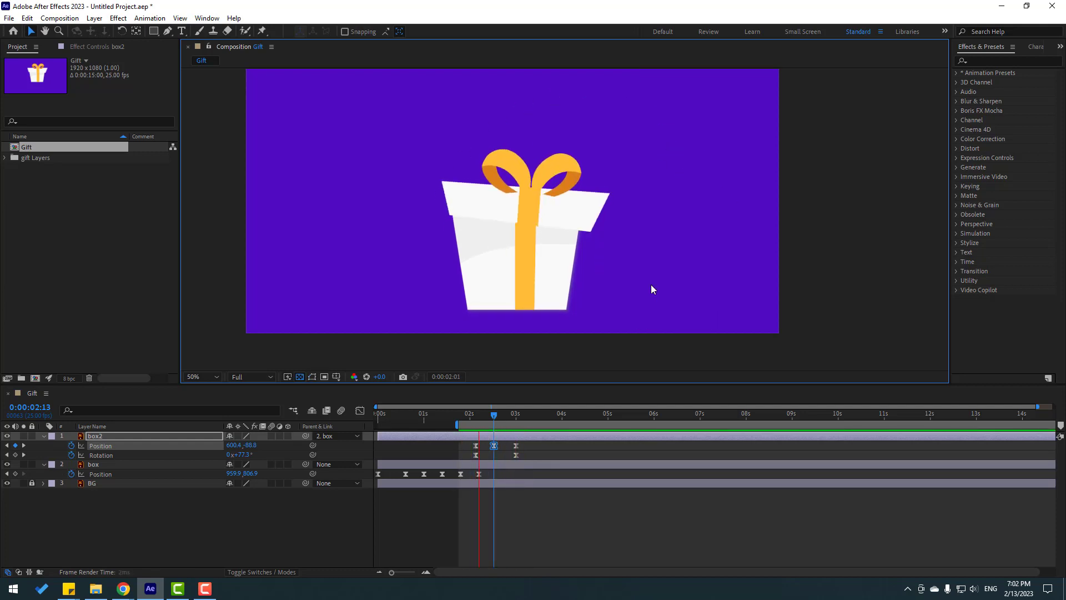
- Add a small upward rebound for the lid at 3:03 by setting box2's Position Y to 199.7
{"action": "left_click", "coordinate": [519, 439]}
{"action": "left_click_drag", "start_coordinate": [494, 415], "coordinate": [516, 415]}
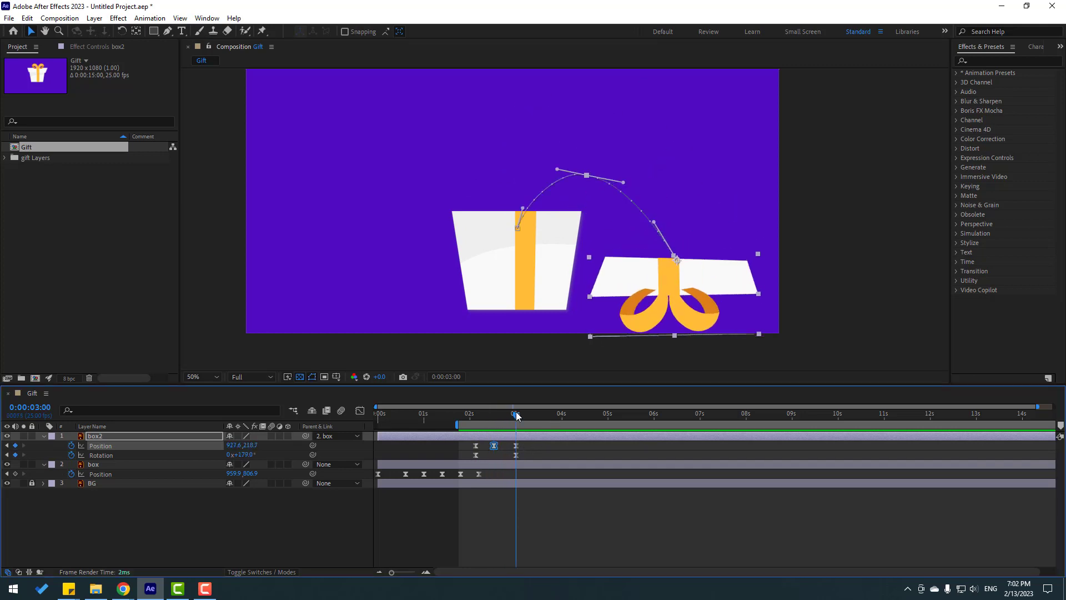
{"action": "left_click", "coordinate": [517, 446]}
{"action": "scroll", "coordinate": [635, 332], "scroll_direction": "up", "scroll_amount": 2}
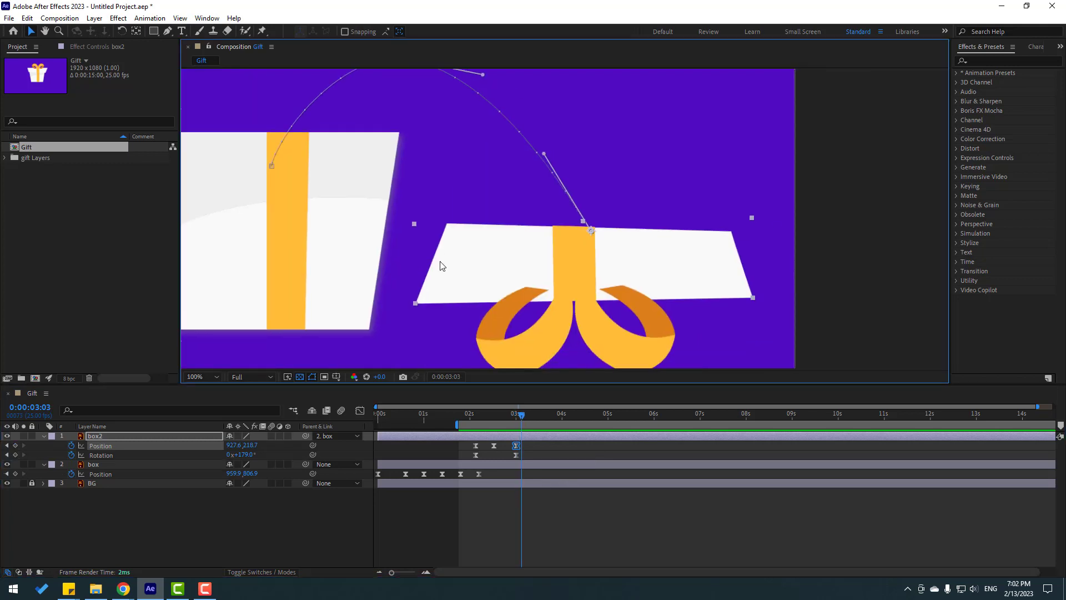
{"action": "left_click_drag", "start_coordinate": [251, 445], "coordinate": [247, 448]}
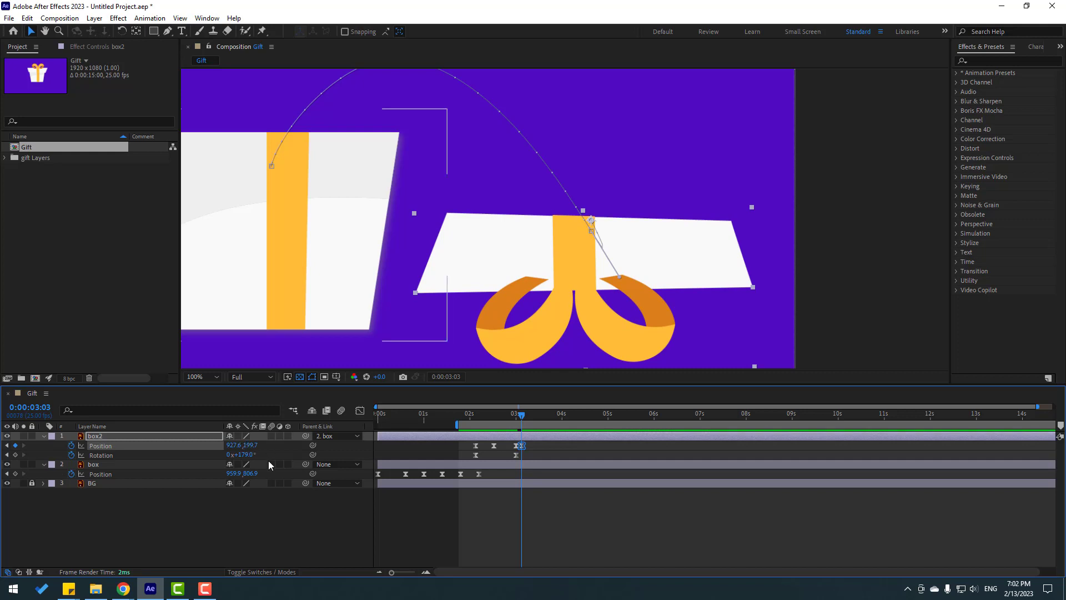
- At 3:06, return box2's Position Y to 218.7 to finish the lid's rebound, and preview the motion
{"action": "key", "text": "Page_Down"}
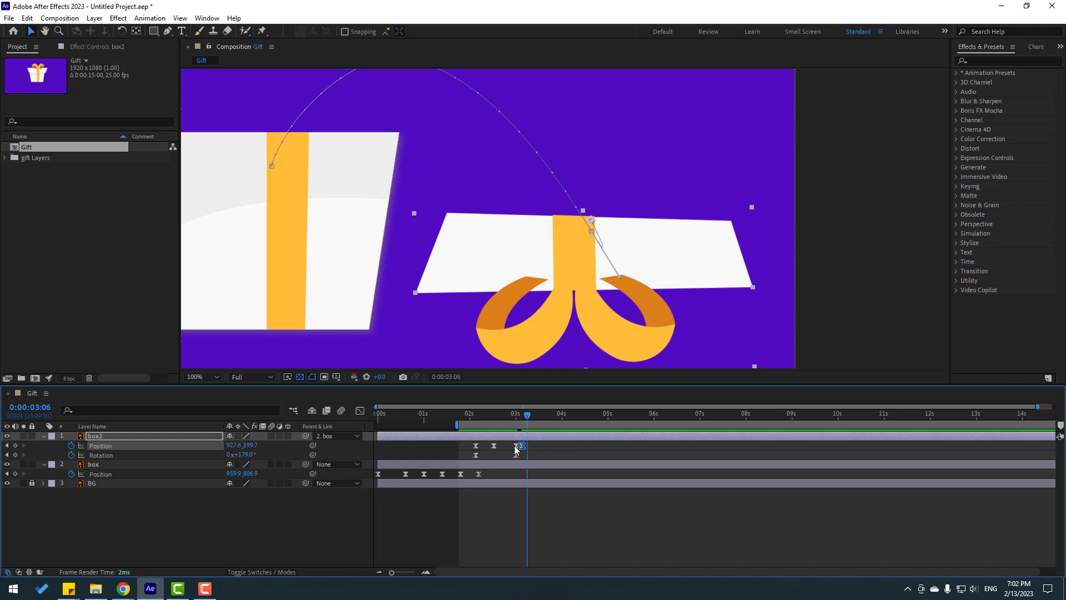
{"action": "key", "text": "shift+Down"}
{"action": "key", "text": "shift+Down"}
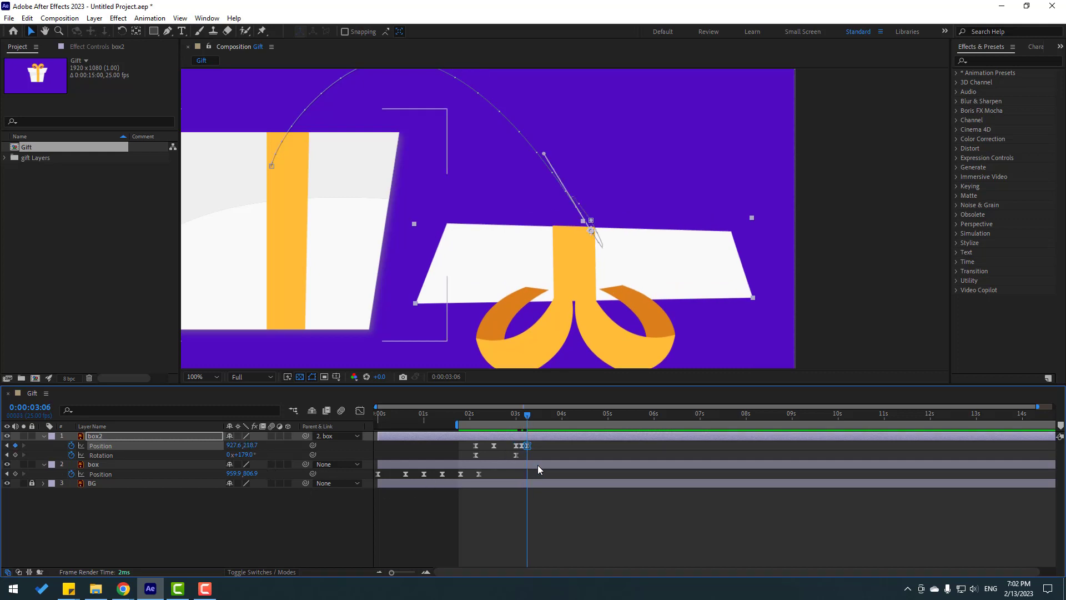
{"action": "scroll", "coordinate": [579, 263], "scroll_direction": "down", "scroll_amount": 2}
{"action": "key", "text": "space"}
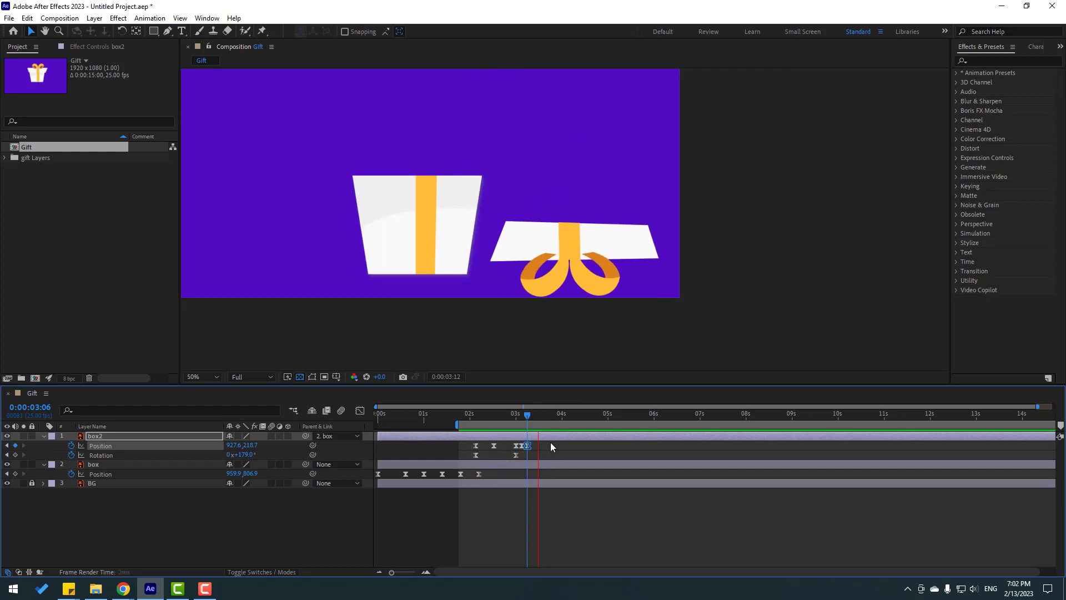
{"action": "key", "text": "space"}
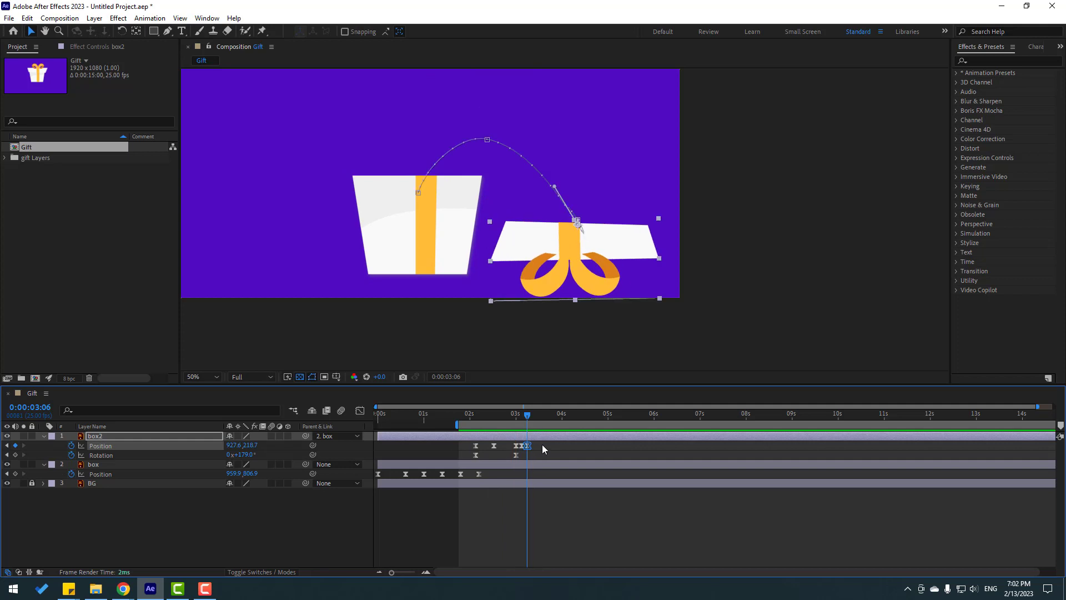
- Set the spatial interpolation of all box2 Position keyframes to Linear and preview the motion
{"action": "left_click_drag", "start_coordinate": [542, 445], "coordinate": [472, 452]}
{"action": "right_click", "coordinate": [476, 447]}
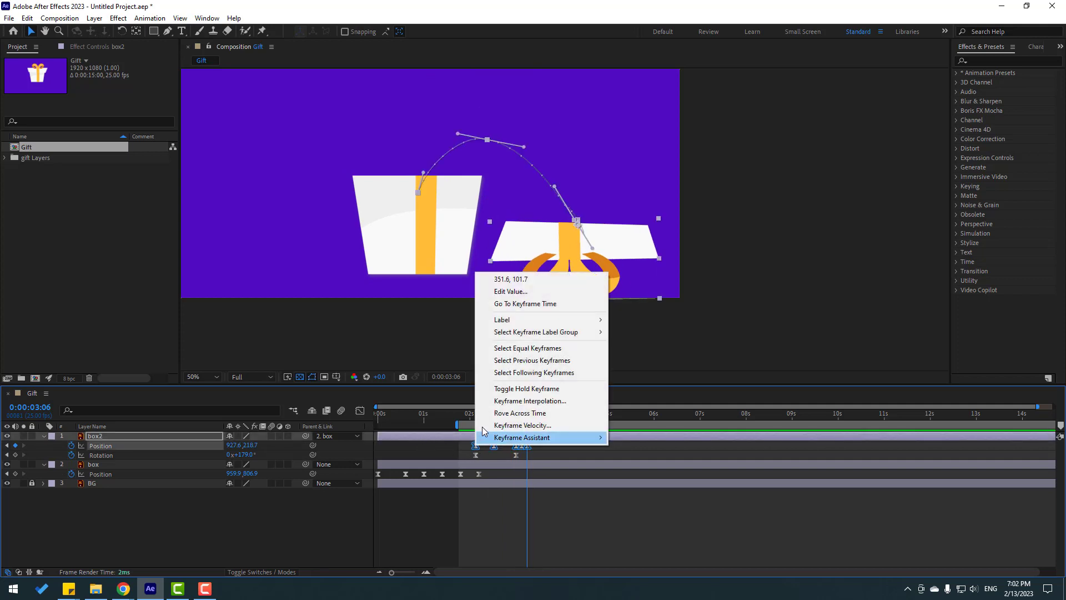
{"action": "left_click", "coordinate": [564, 403]}
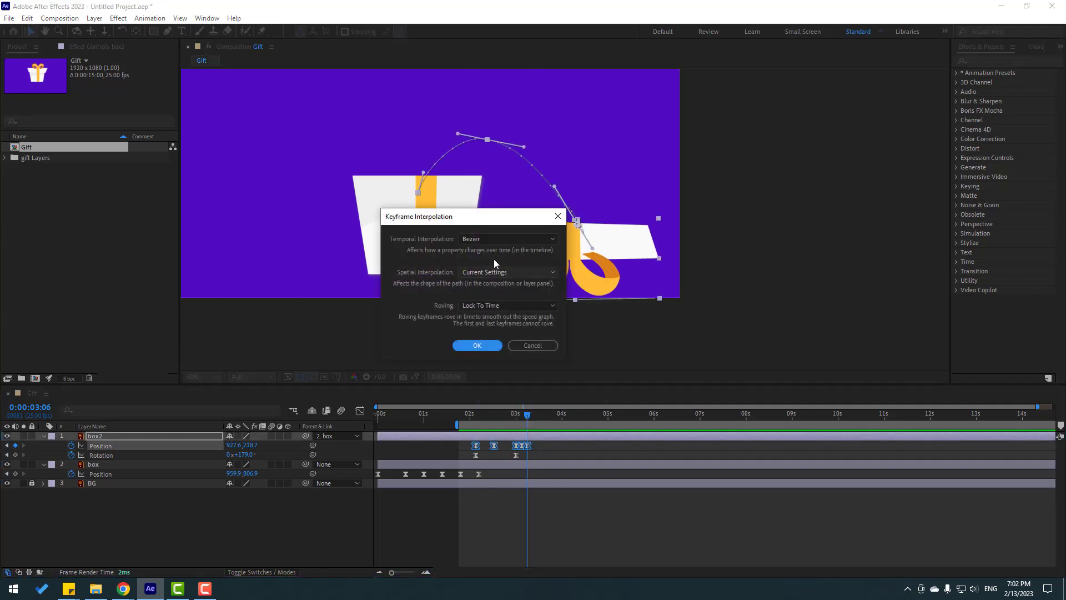
{"action": "left_click", "coordinate": [511, 274]}
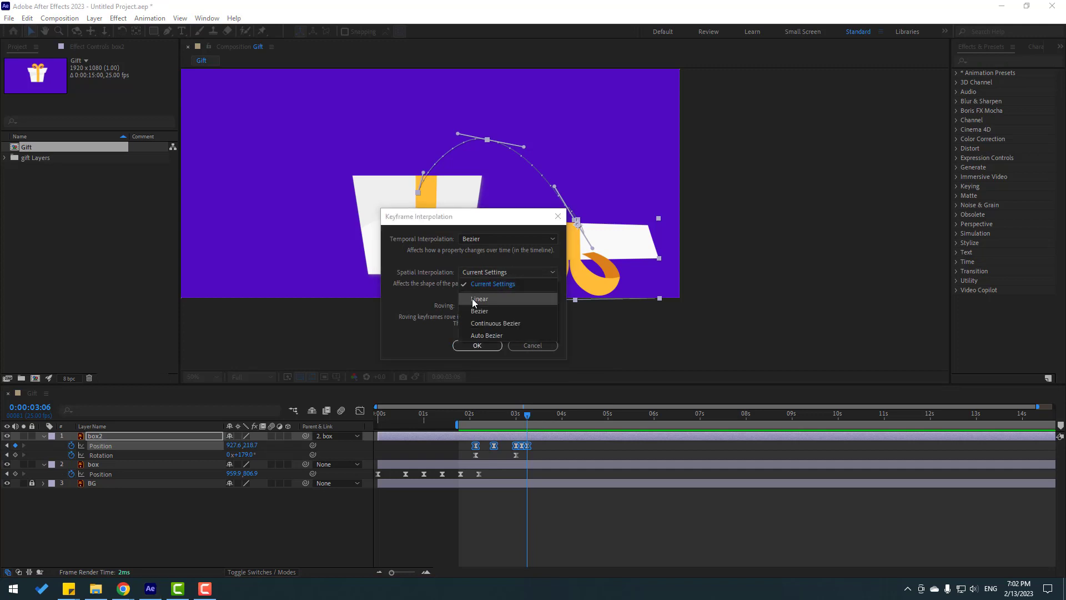
{"action": "left_click", "coordinate": [476, 289]}
{"action": "key", "text": "space"}
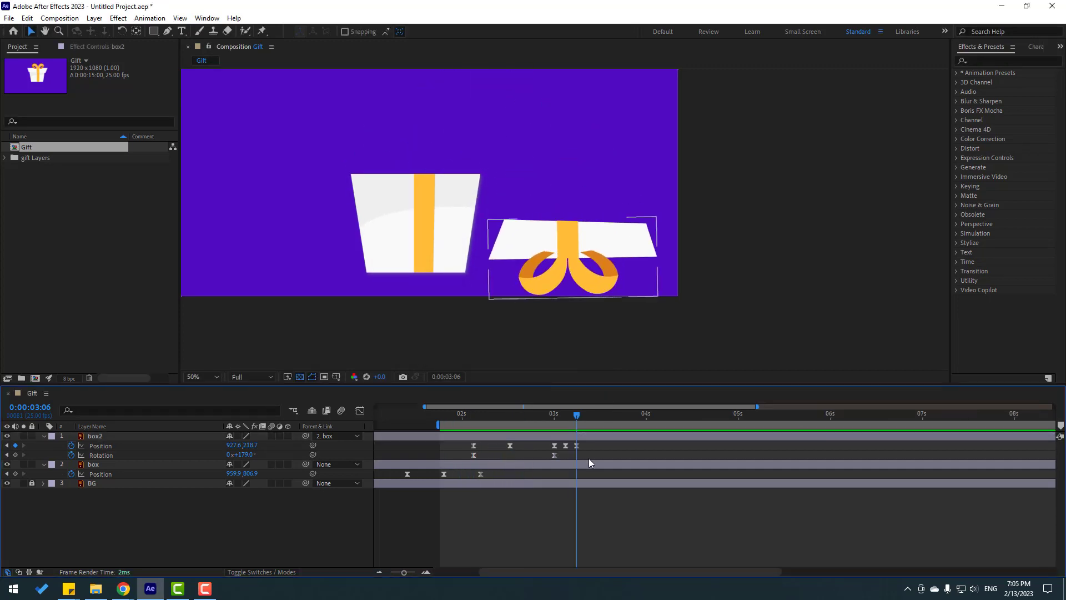
- Shift the last three box2 Position keyframes about four frames earlier and preview the lid's landing
{"action": "left_click_drag", "start_coordinate": [589, 448], "coordinate": [539, 447]}
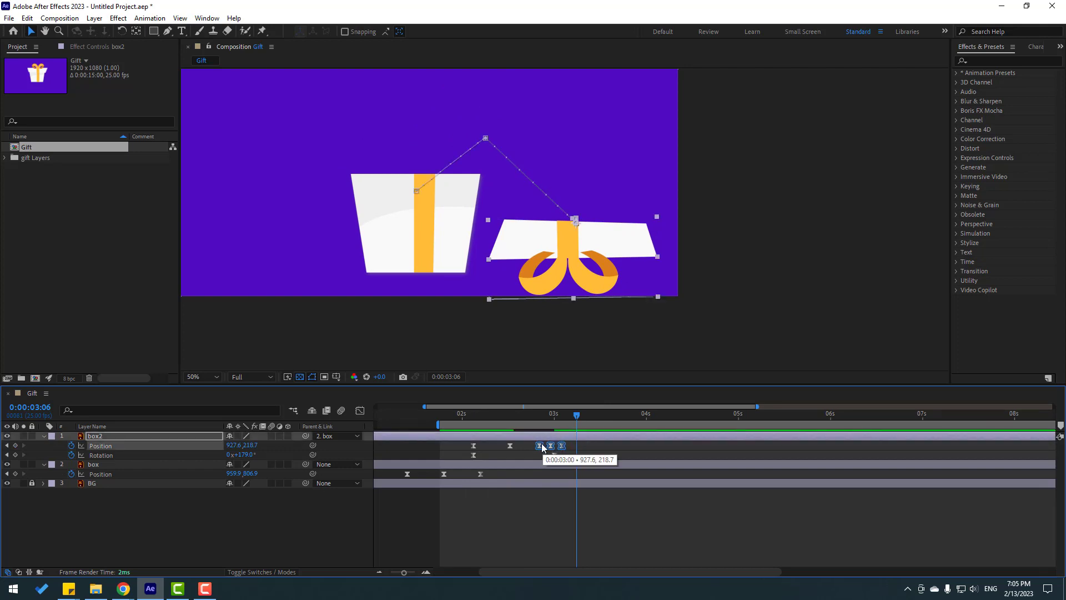
{"action": "key", "text": "space"}
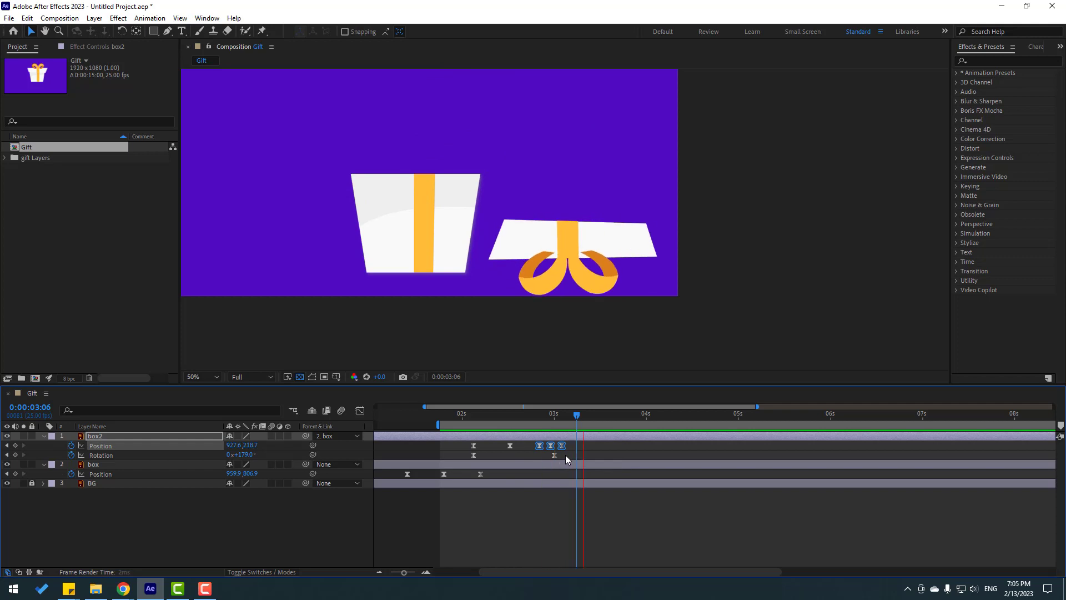
{"action": "key", "text": "comma"}
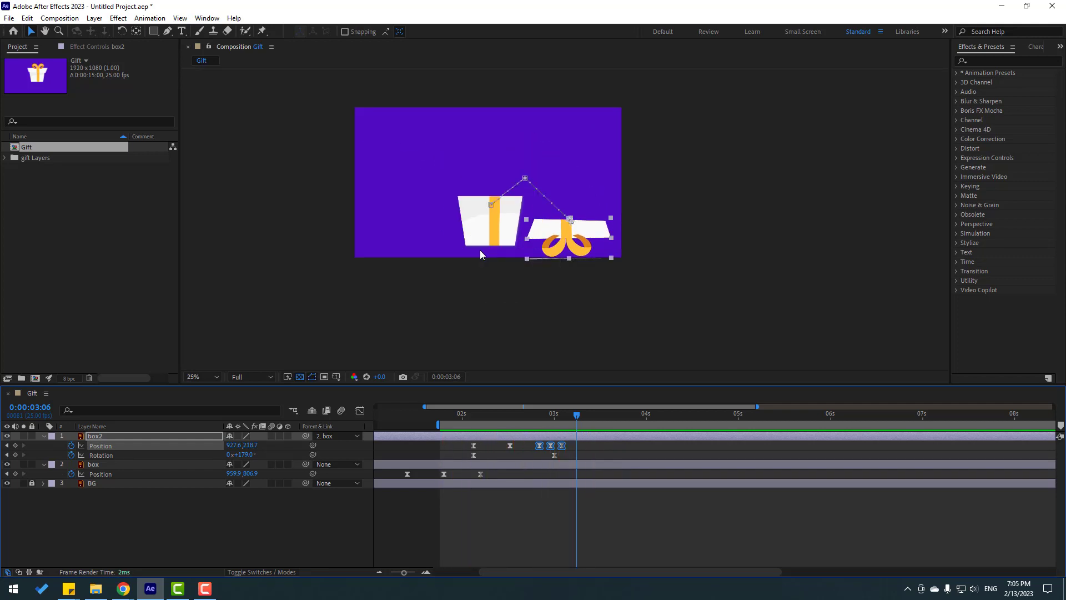
{"action": "key", "text": "period"}
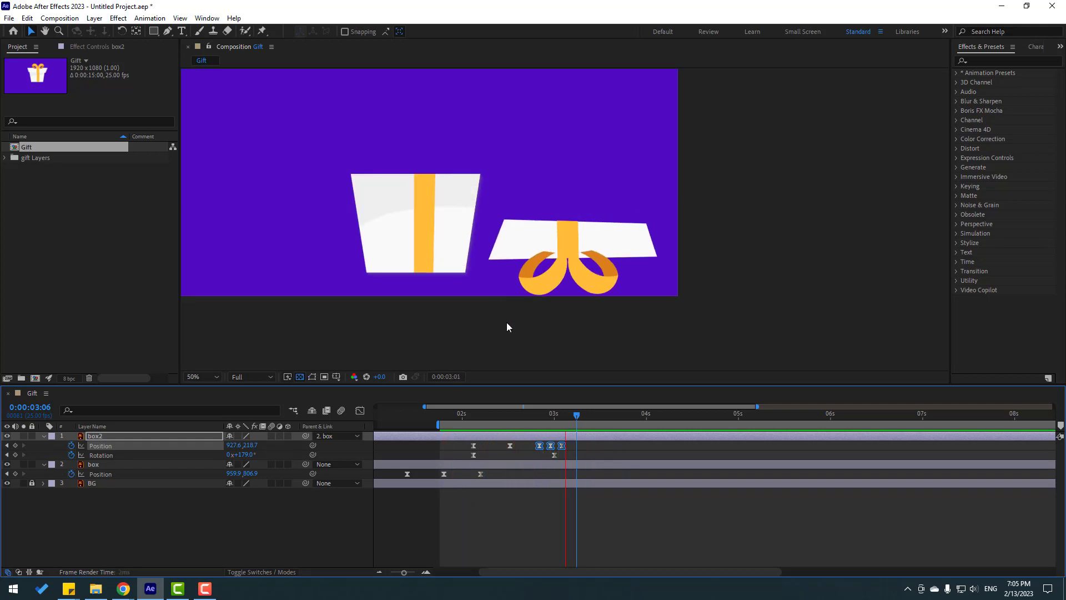
- Use the Convert Vertex tool on box2's 2:13 Position keyframe to curve the lid's motion path into an arc, and preview
{"action": "mouse_move", "coordinate": [508, 417]}
{"action": "left_mouse_down"}
{"action": "mouse_move", "coordinate": [564, 416]}
{"action": "mouse_move", "coordinate": [512, 423]}
{"action": "left_mouse_up"}
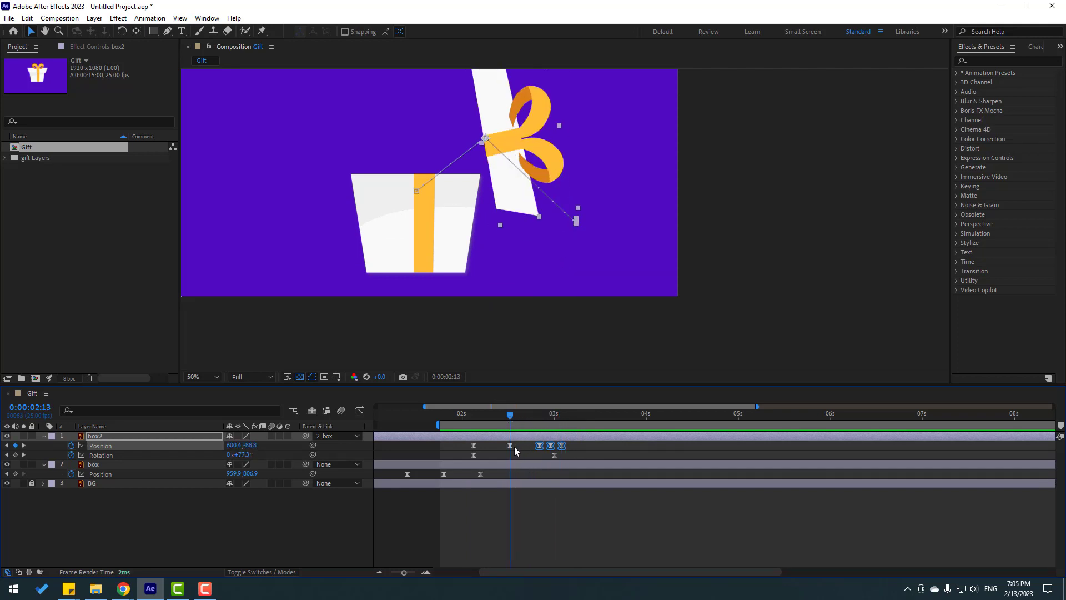
{"action": "left_click", "coordinate": [510, 446]}
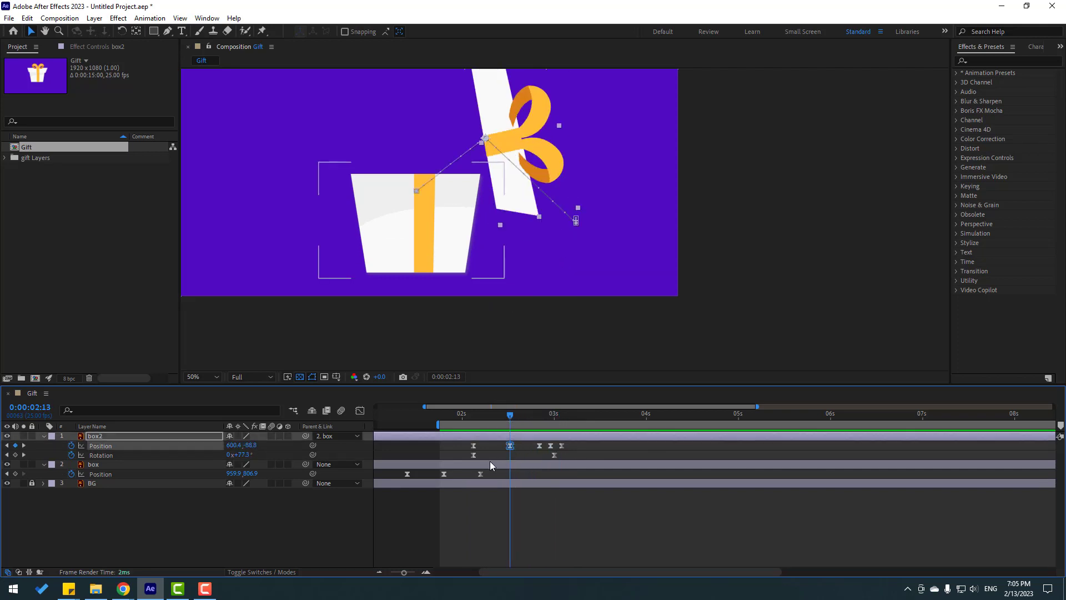
{"action": "left_click", "coordinate": [167, 31]}
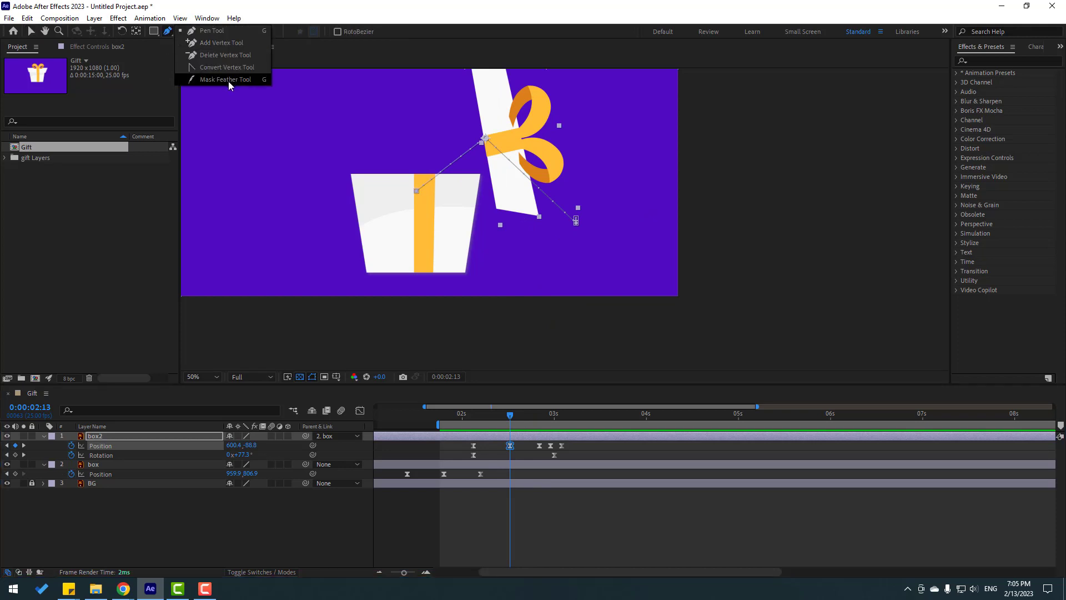
{"action": "left_click", "coordinate": [225, 67]}
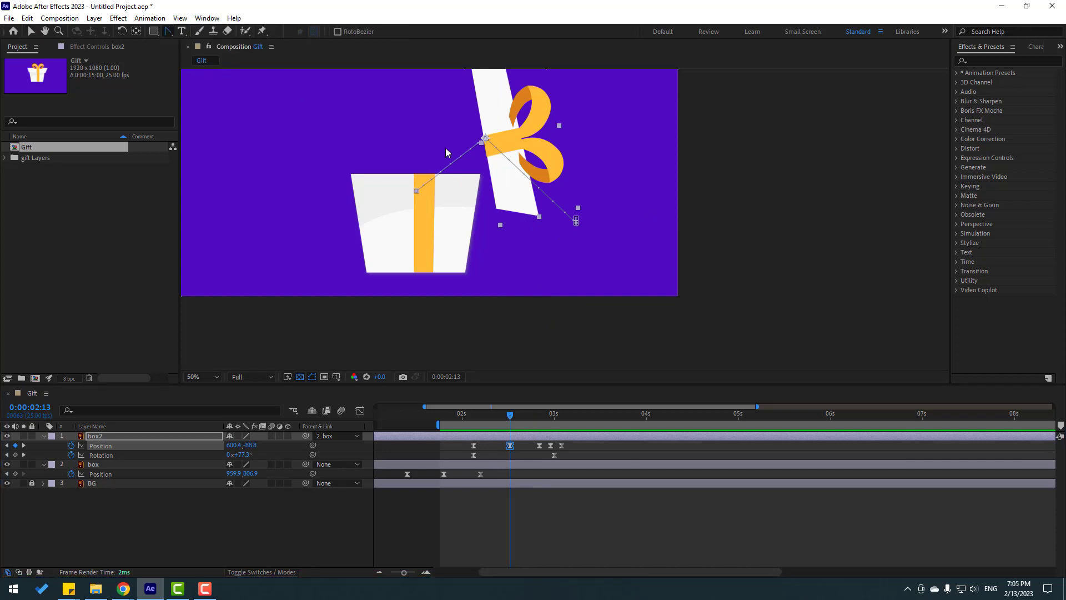
{"action": "left_click_drag", "start_coordinate": [484, 139], "coordinate": [539, 148]}
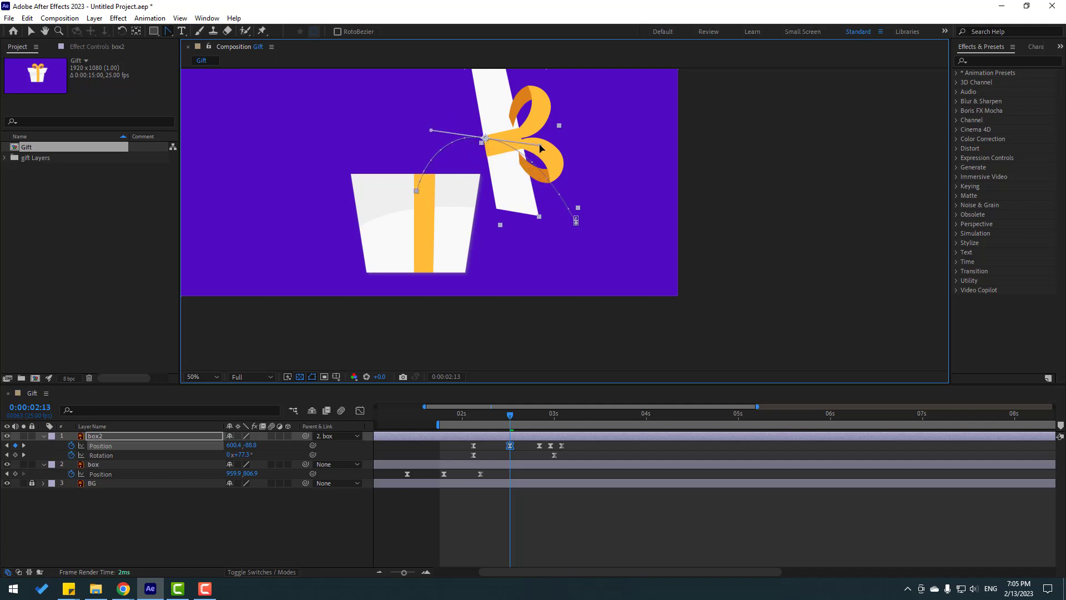
{"action": "key", "text": "space"}
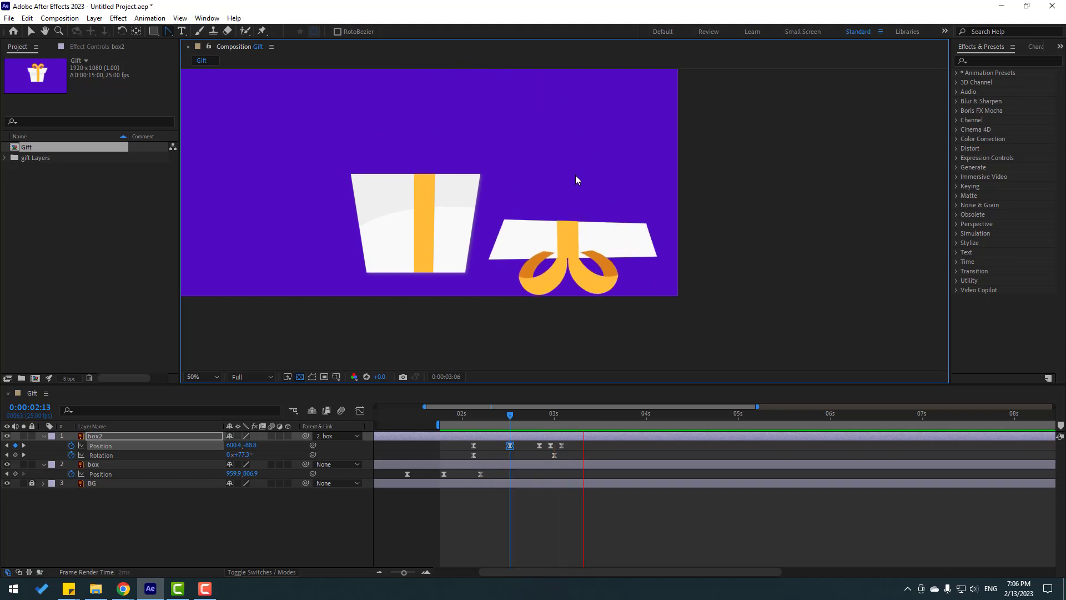
{"action": "key", "text": "space"}
{"action": "left_click", "coordinate": [31, 31]}
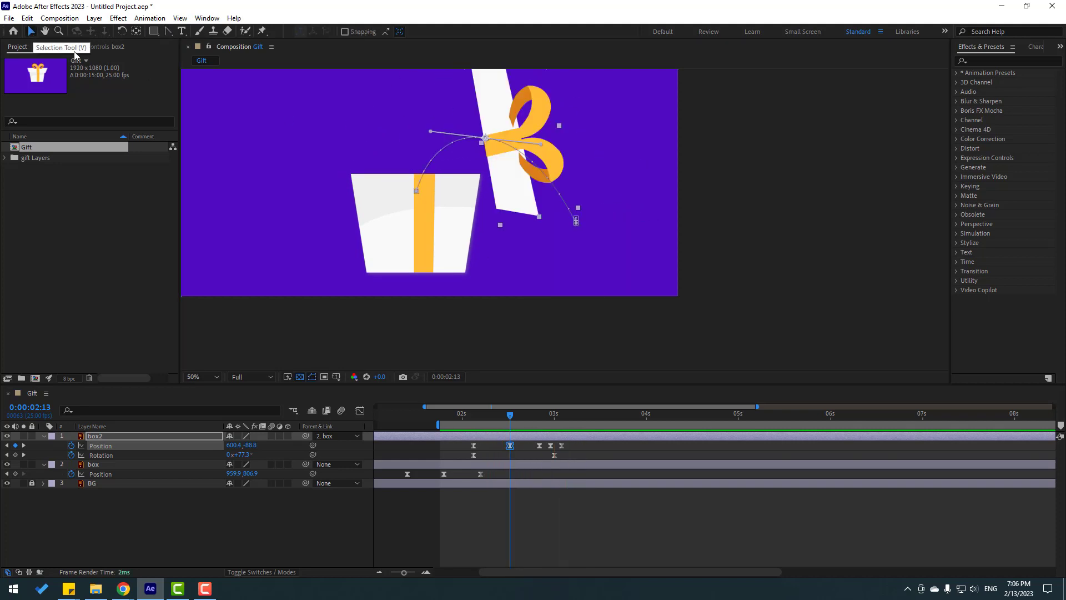
- At 3:11, add a text layer reading "50%" above the open gift box
{"action": "left_click", "coordinate": [528, 417]}
{"action": "left_click_drag", "start_coordinate": [536, 418], "coordinate": [594, 420]}
{"action": "left_click", "coordinate": [430, 478]}
{"action": "left_click", "coordinate": [217, 377]}
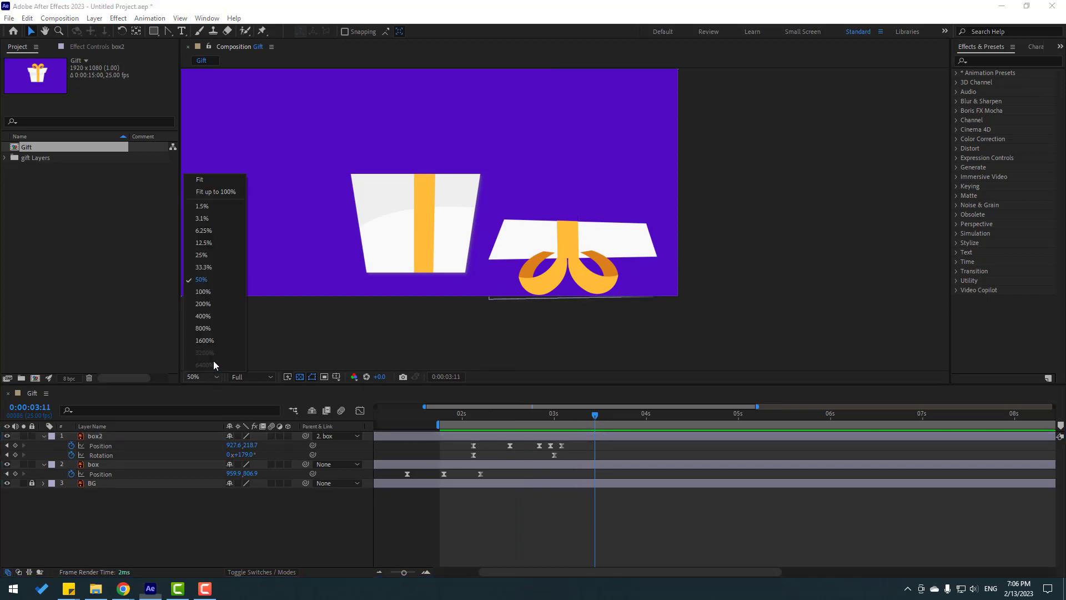
{"action": "left_click", "coordinate": [207, 194]}
{"action": "left_click", "coordinate": [232, 522]}
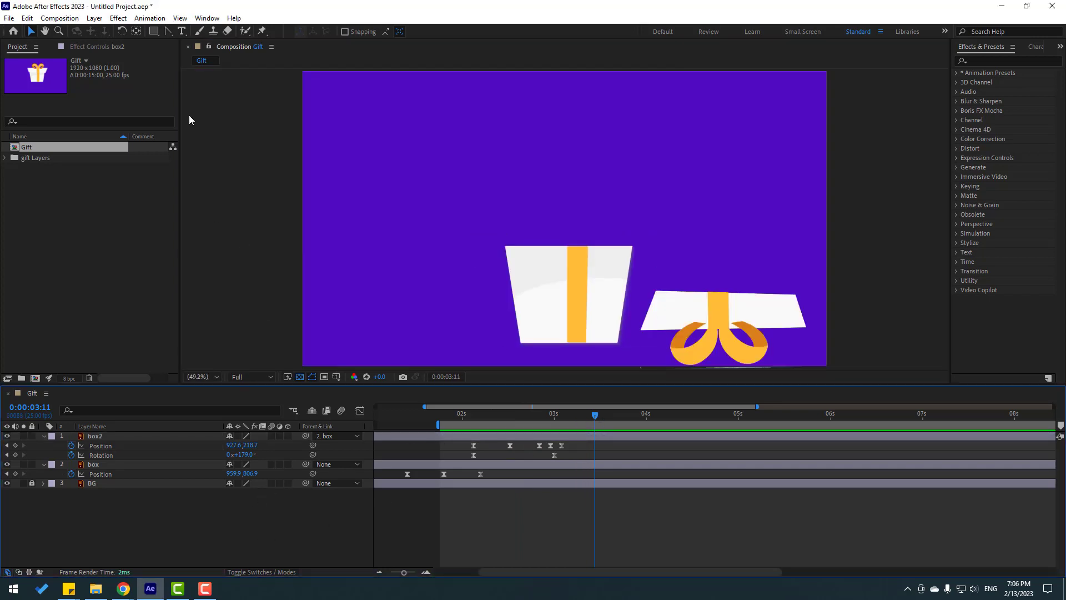
{"action": "left_click", "coordinate": [181, 31]}
{"action": "left_click", "coordinate": [478, 172]}
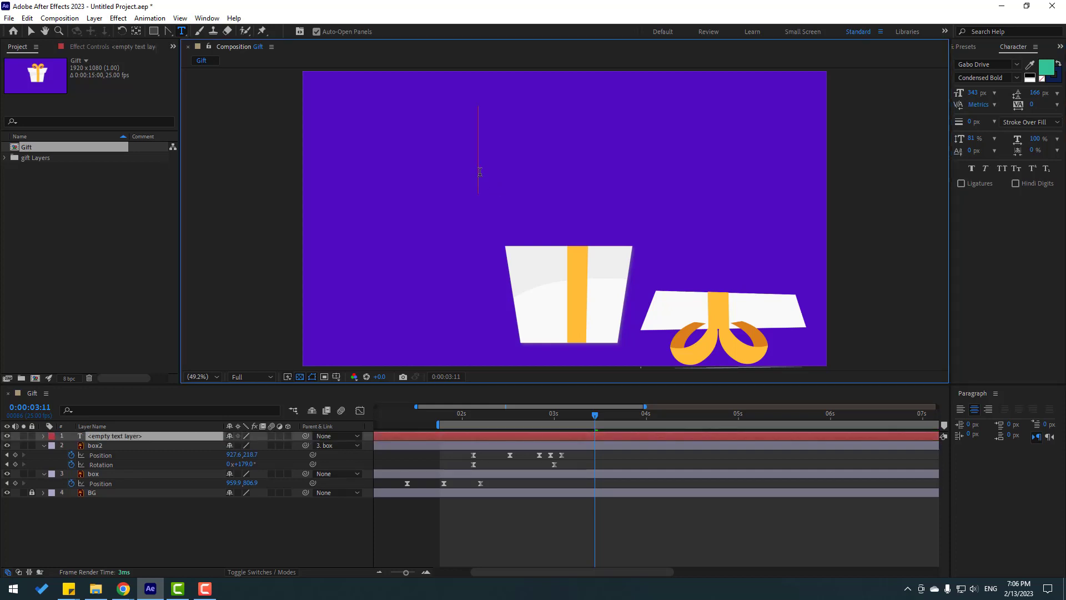
{"action": "type", "text": "50%"}
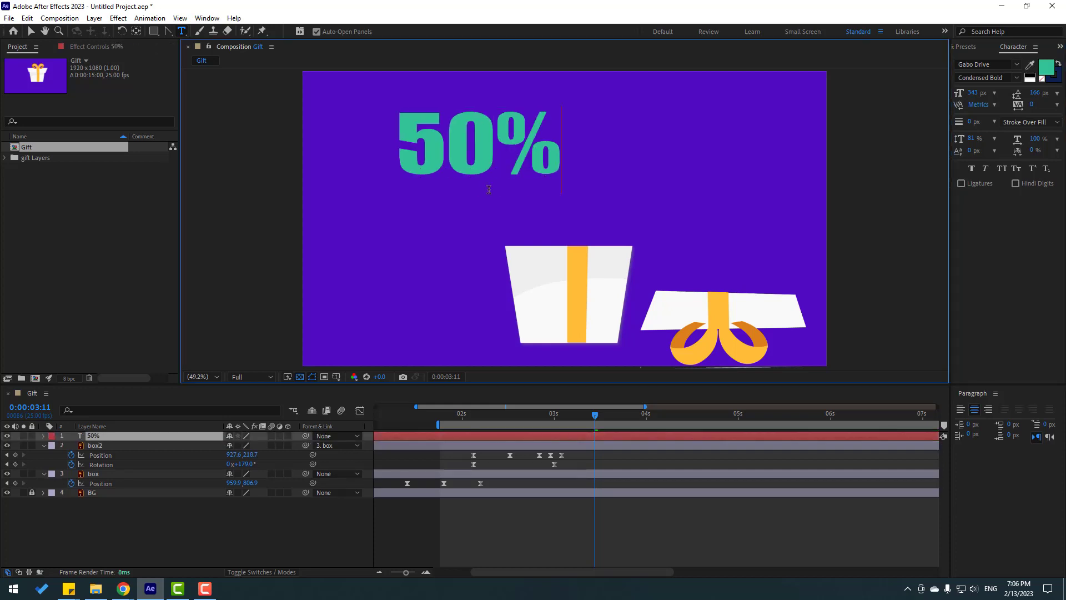
- Extend the text to read "50%OFF" and move it so it sits centered above the gift box
{"action": "type", "text": "OFF"}
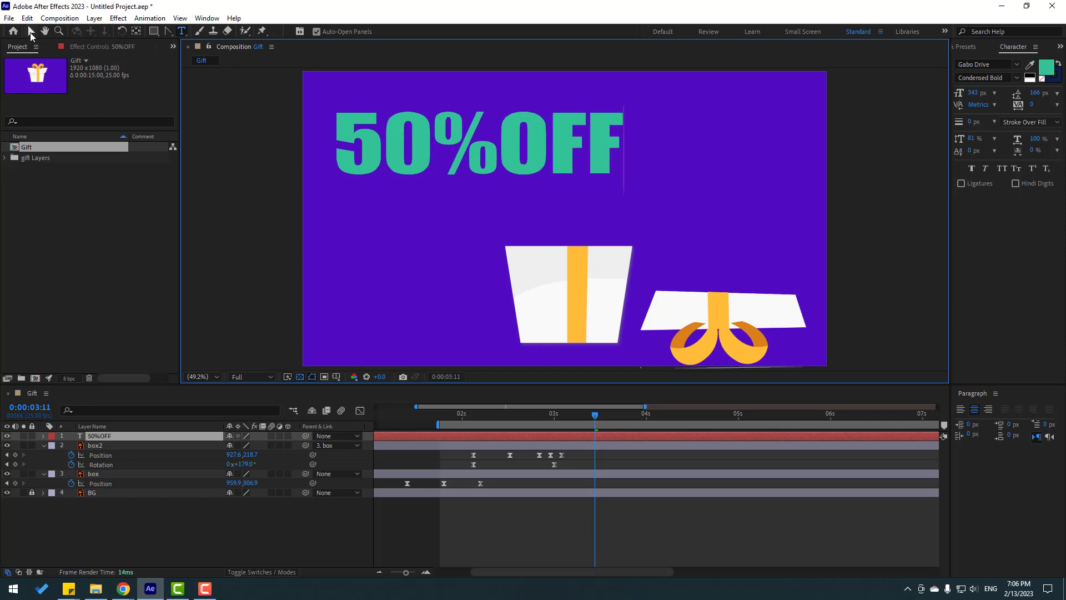
{"action": "left_click", "coordinate": [30, 33]}
{"action": "left_click_drag", "start_coordinate": [513, 156], "coordinate": [607, 150]}
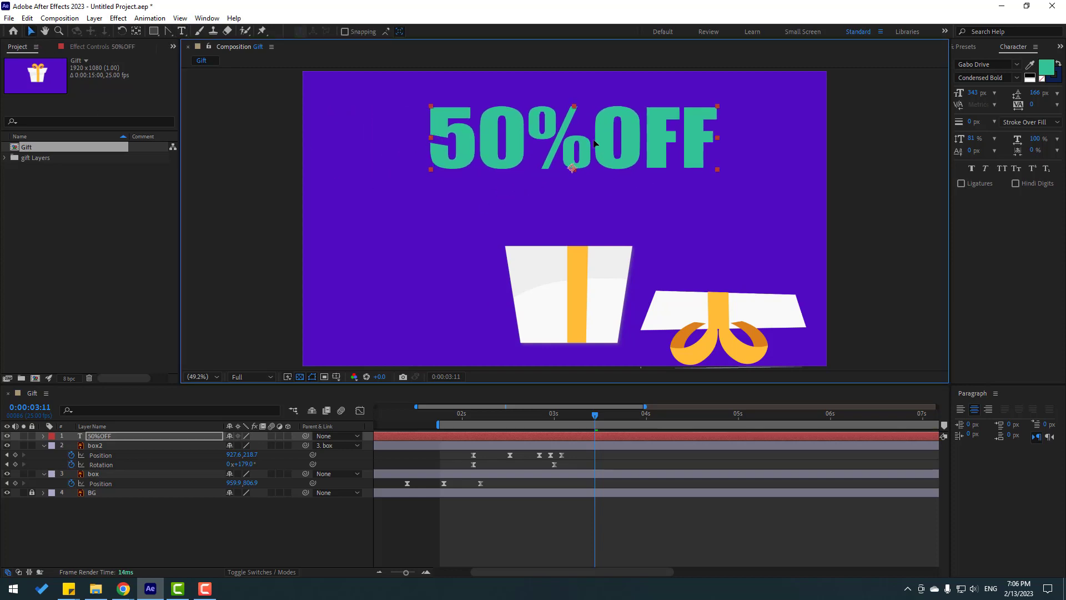
- Break "OFF" onto a second line below "50%" and set the leading of the whole text to 274 px
{"action": "double_click", "coordinate": [605, 149]}
{"action": "left_click", "coordinate": [595, 139]}
{"action": "key", "text": "Return"}
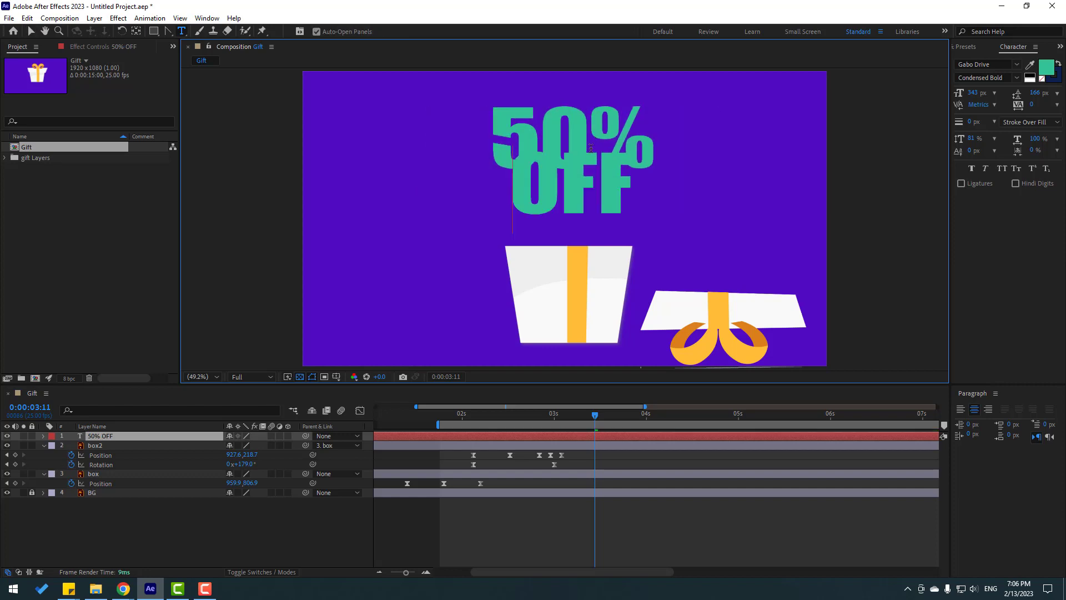
{"action": "key", "text": "BackSpace"}
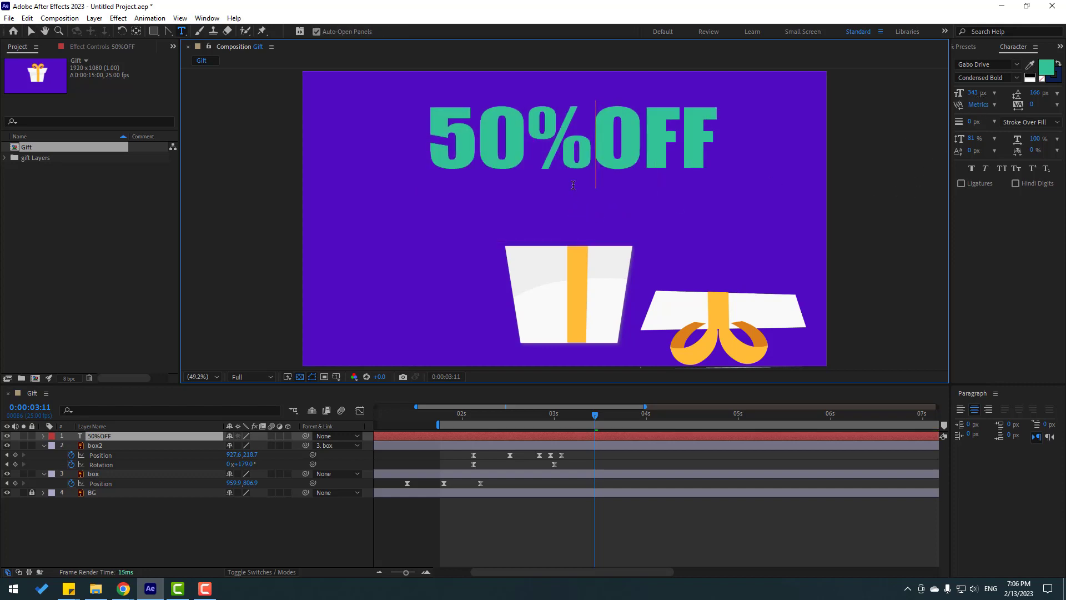
{"action": "key", "text": "Return"}
{"action": "key", "text": "ctrl+a"}
{"action": "left_click_drag", "start_coordinate": [1034, 93], "coordinate": [1059, 92]}
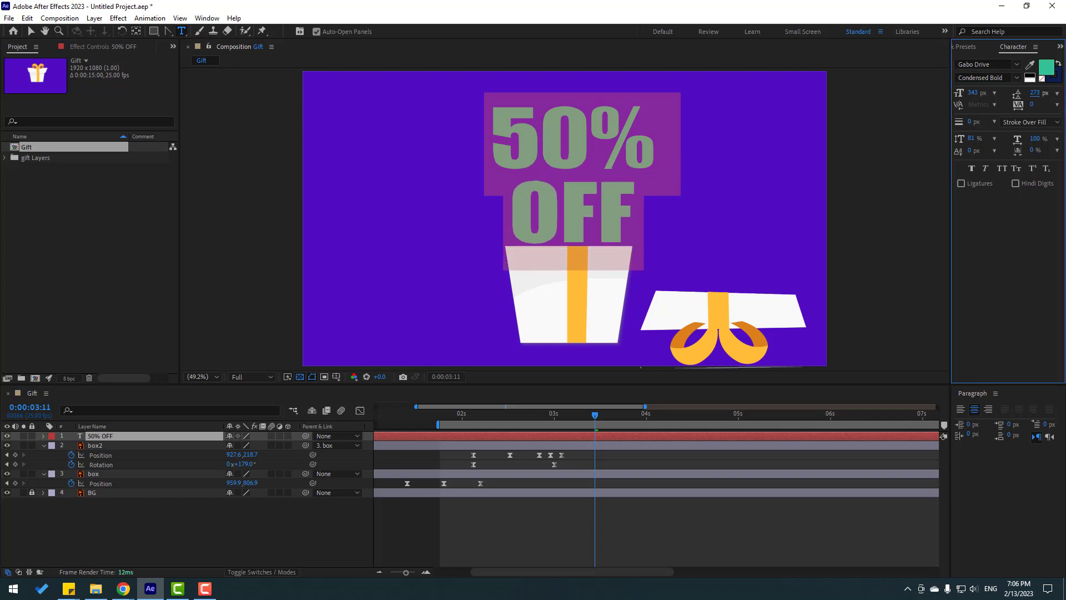
{"action": "left_click", "coordinate": [584, 177]}
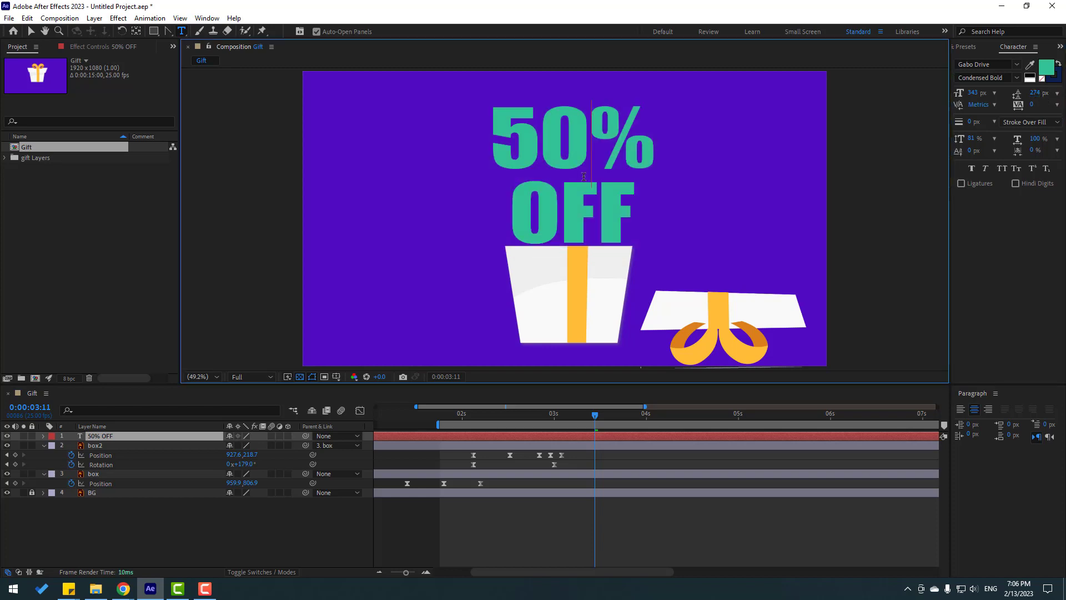
- Enlarge the word "OFF" to 449 px with 327 px leading, and shift the text slightly down over the box
{"action": "double_click", "coordinate": [594, 212]}
{"action": "left_click_drag", "start_coordinate": [973, 92], "coordinate": [1062, 91]}
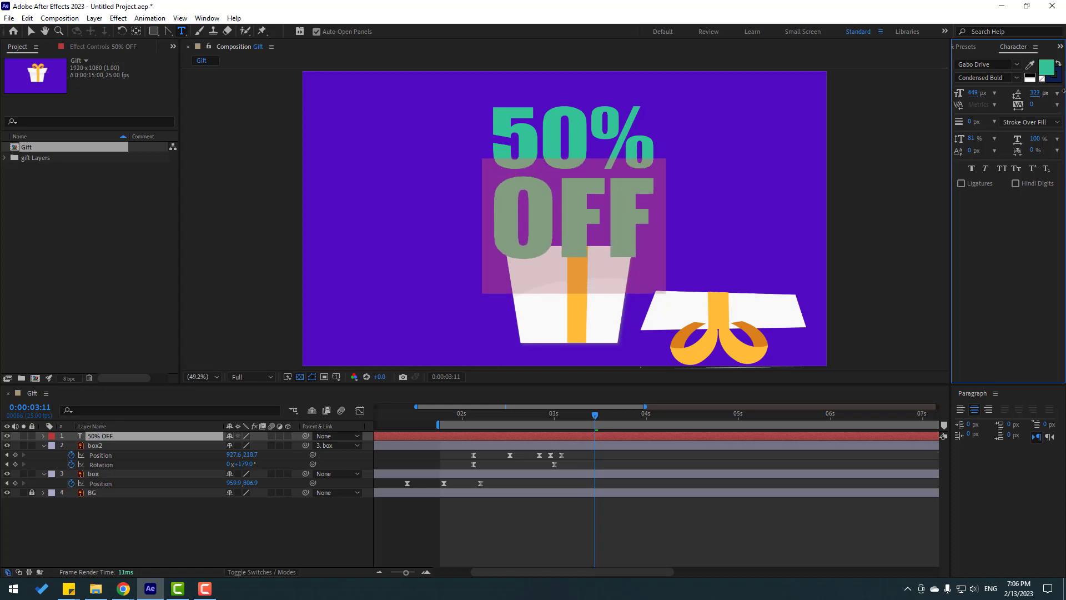
{"action": "left_click", "coordinate": [564, 190]}
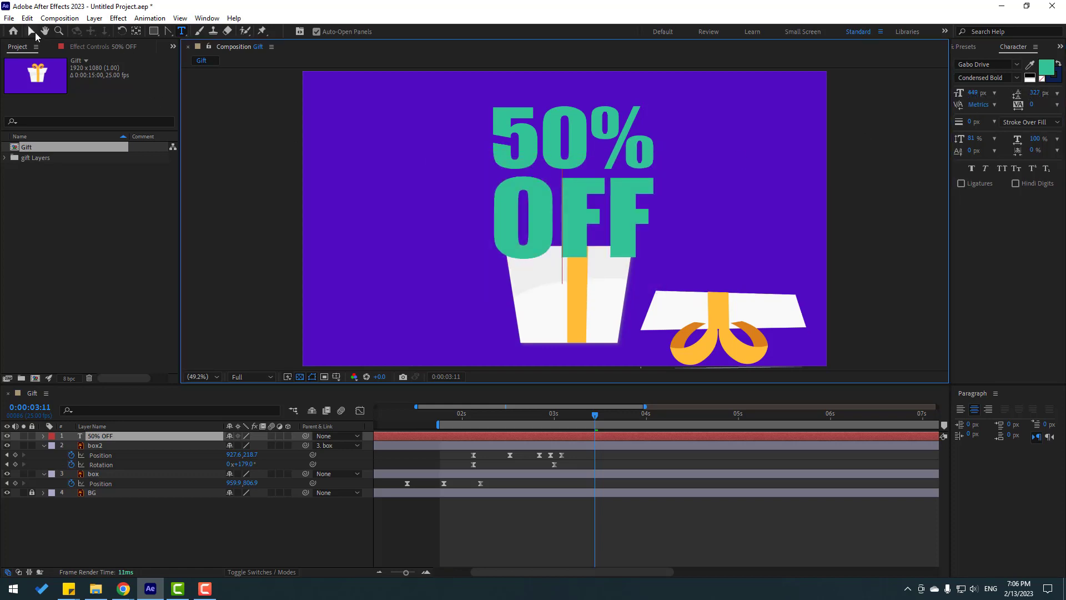
{"action": "left_click", "coordinate": [35, 33]}
{"action": "left_click_drag", "start_coordinate": [583, 210], "coordinate": [578, 219]}
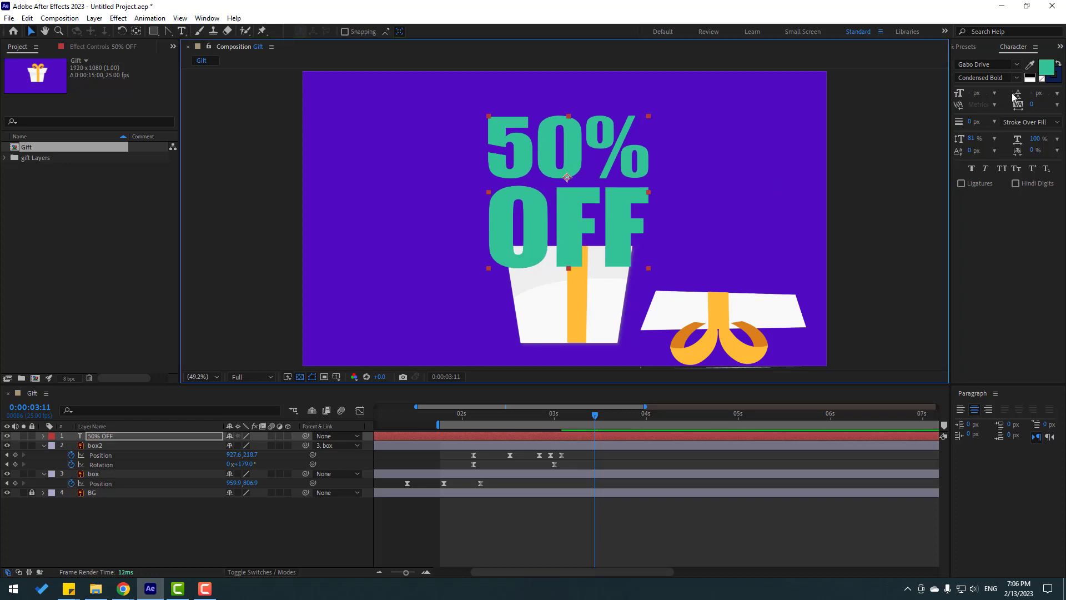
- Recolor the 50% OFF text with the yellow sampled from the lid's ribbon
{"action": "left_click", "coordinate": [1048, 72]}
{"action": "left_click", "coordinate": [603, 459]}
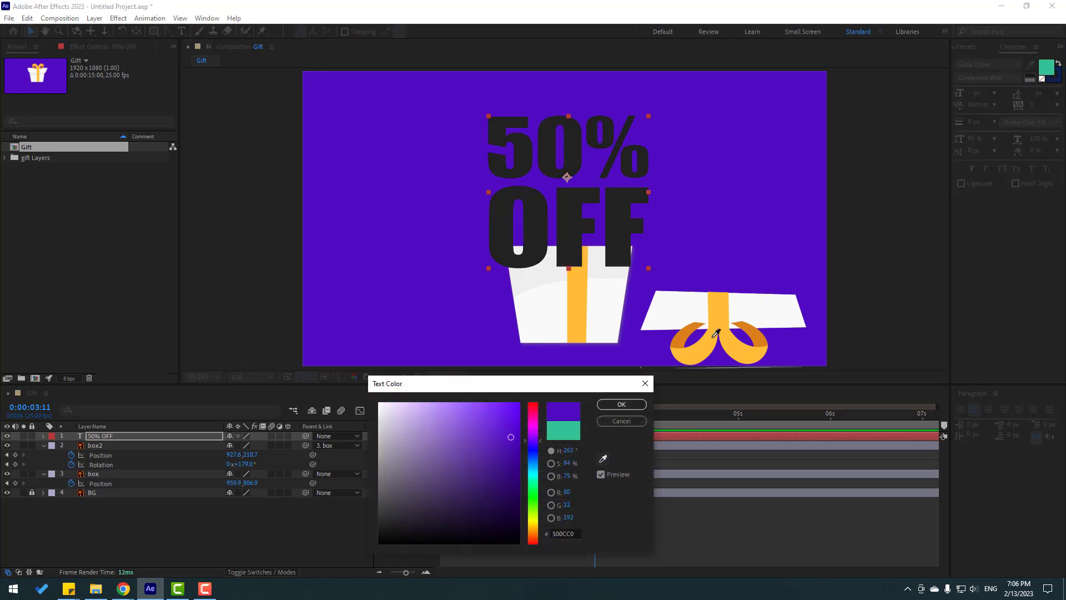
{"action": "left_click", "coordinate": [712, 322]}
{"action": "left_click", "coordinate": [642, 404]}
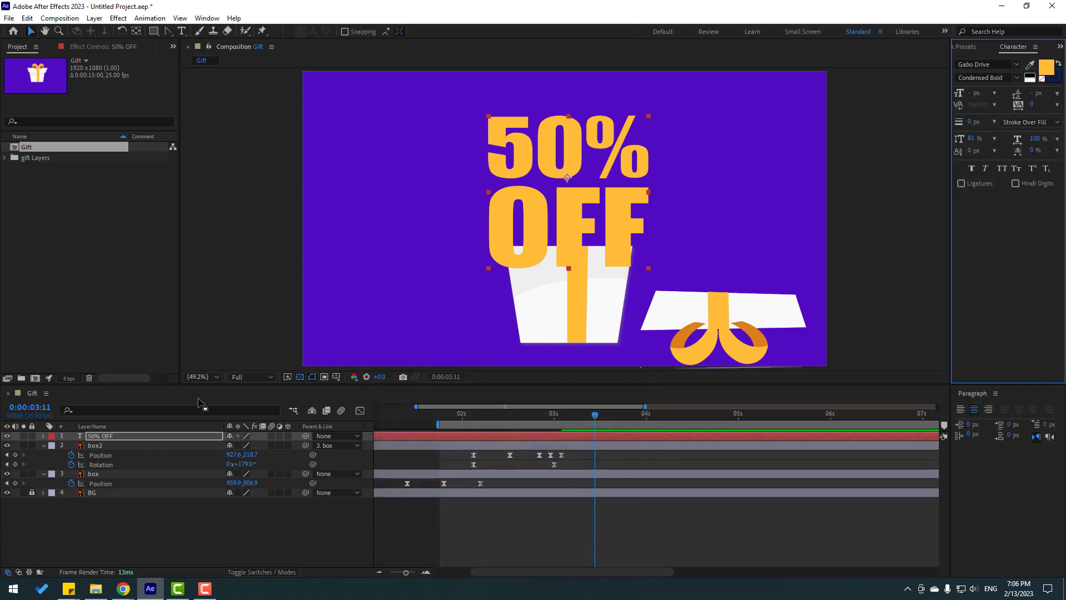
- Scale the 50% OFF text layer to 65% so it fits above the open box
{"action": "left_click", "coordinate": [92, 436]}
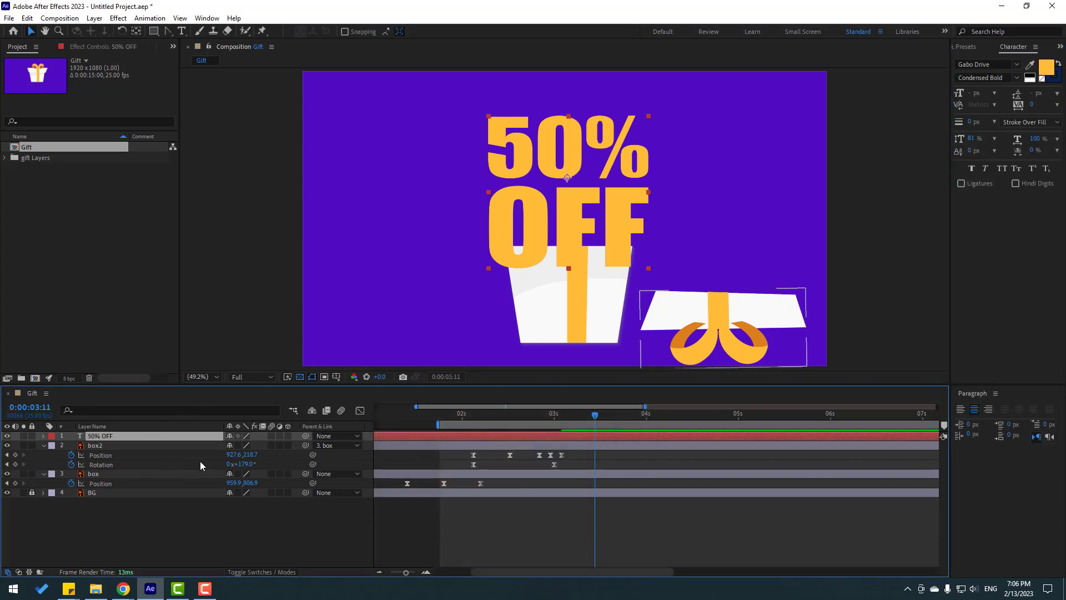
{"action": "key", "text": "s"}
{"action": "left_click_drag", "start_coordinate": [237, 449], "coordinate": [225, 445]}
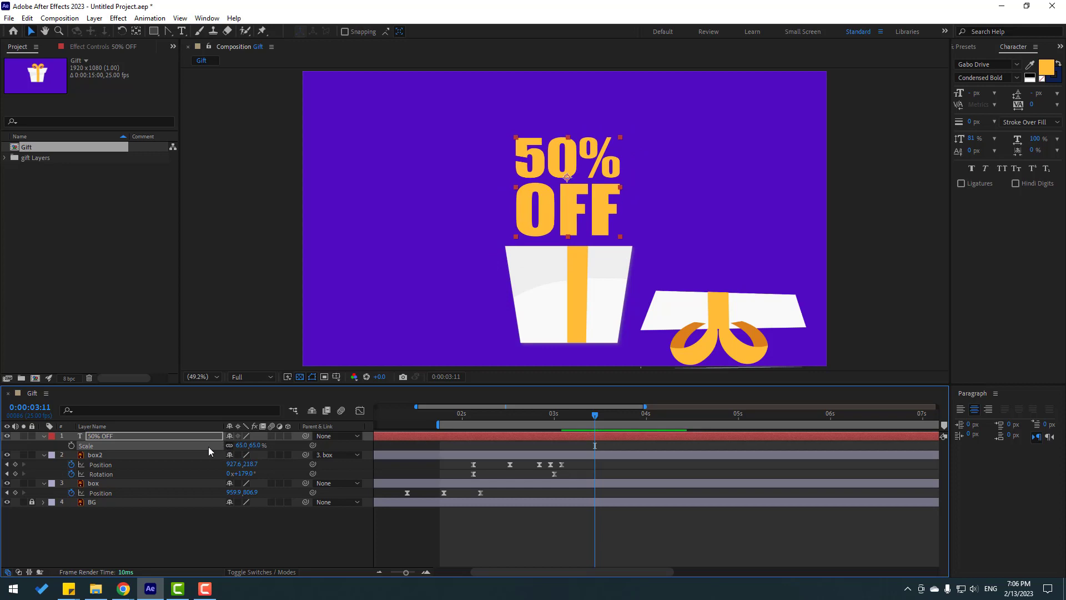
{"action": "left_click", "coordinate": [43, 437]}
- Create shapes from the 50% OFF text and delete the original text layer
{"action": "right_click", "coordinate": [101, 439]}
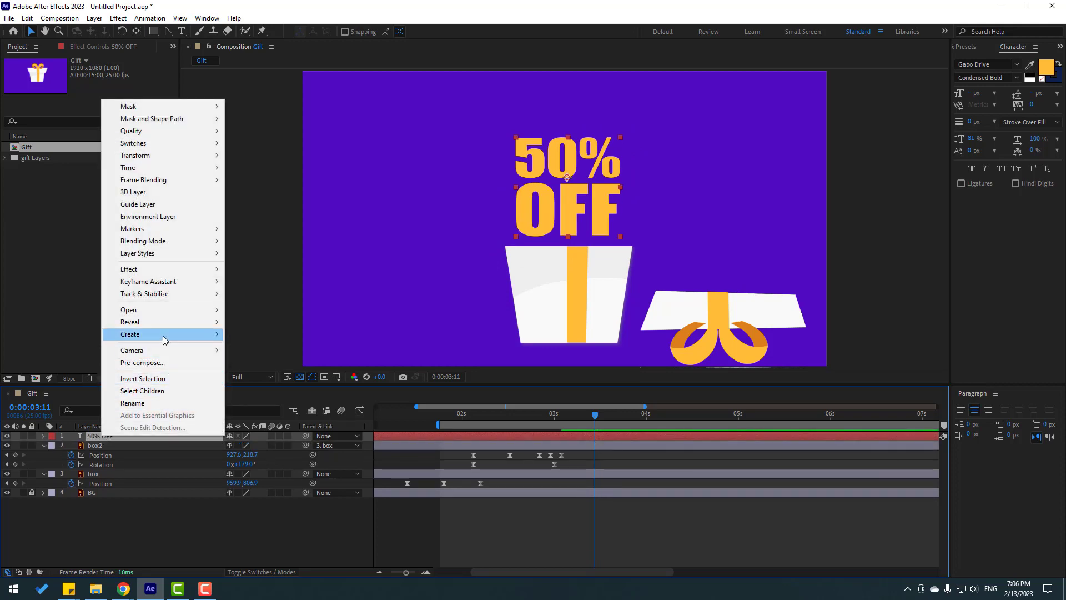
{"action": "mouse_move", "coordinate": [164, 339]}
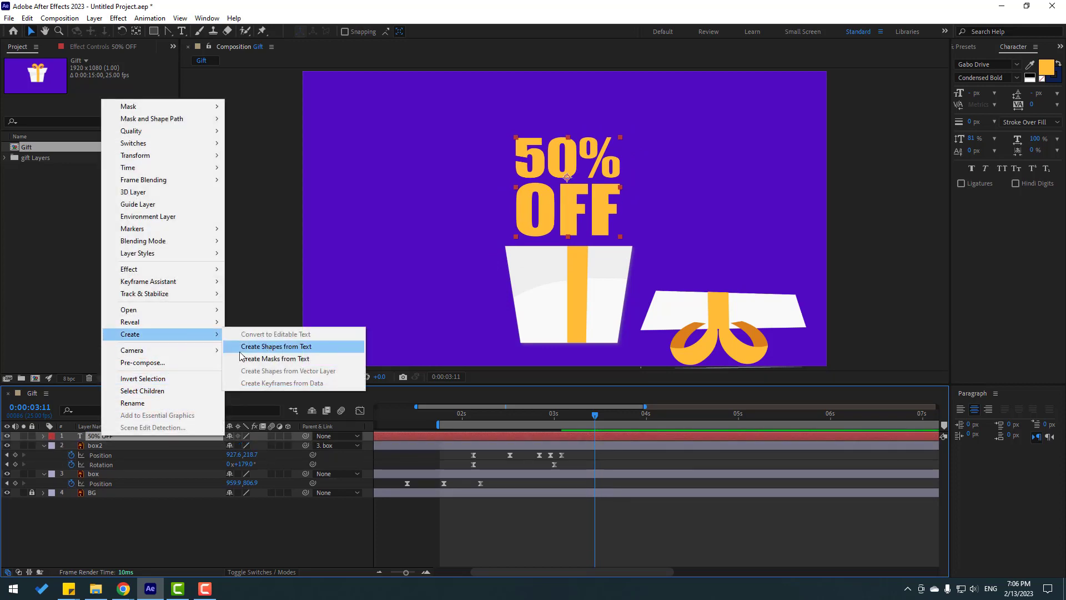
{"action": "left_click", "coordinate": [319, 347]}
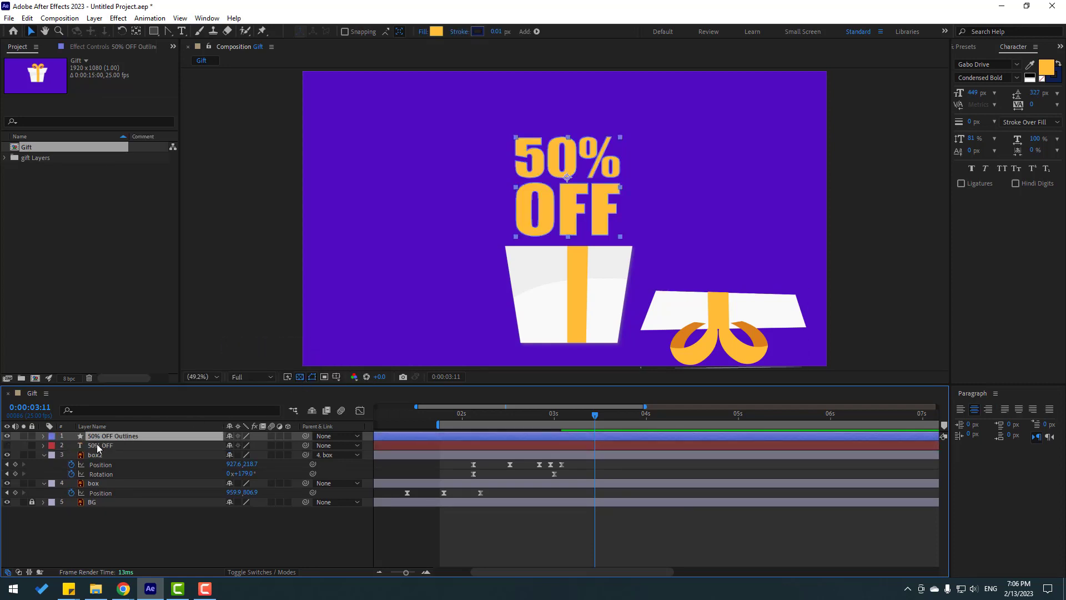
{"action": "left_click", "coordinate": [112, 447]}
{"action": "key", "text": "Delete"}
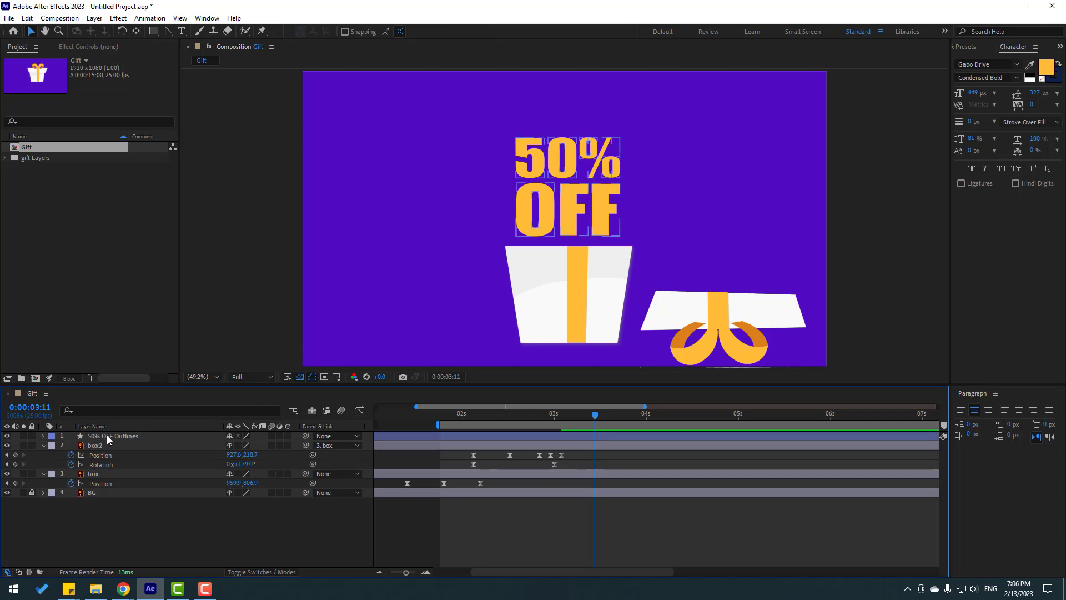
- Make the 50% OFF Outlines layer 3D and check that the composition's 3D renderer is set to Cinema 4D
{"action": "left_click", "coordinate": [107, 435]}
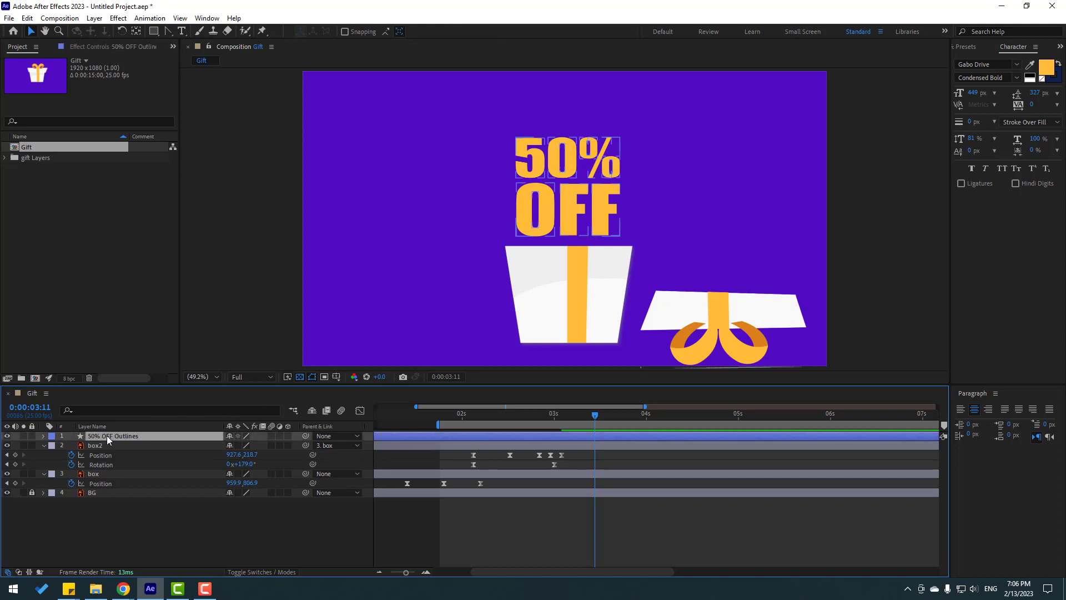
{"action": "left_click", "coordinate": [288, 436]}
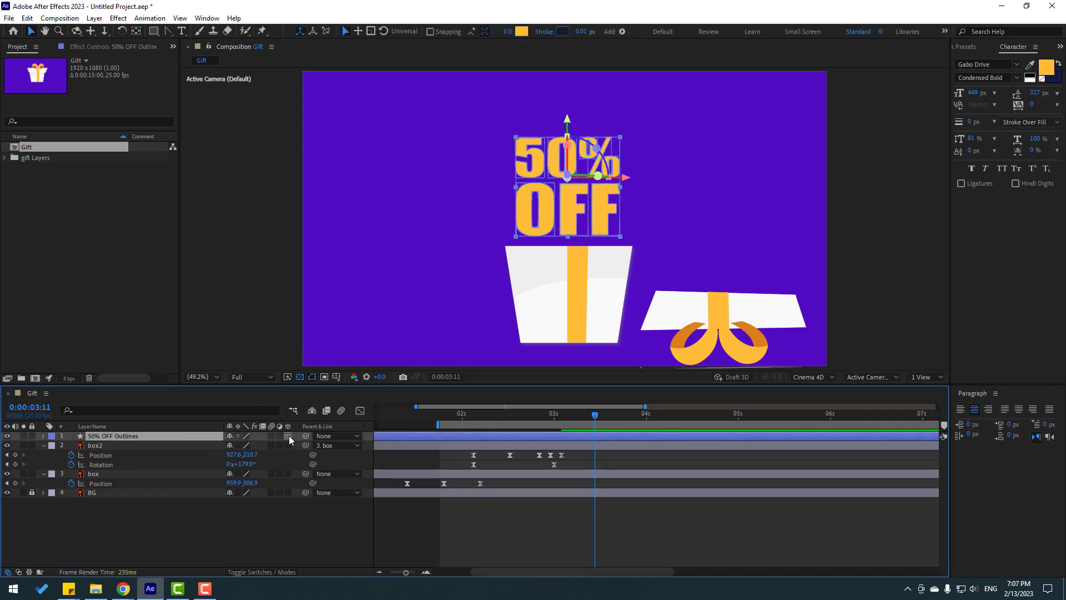
{"action": "right_click", "coordinate": [157, 543]}
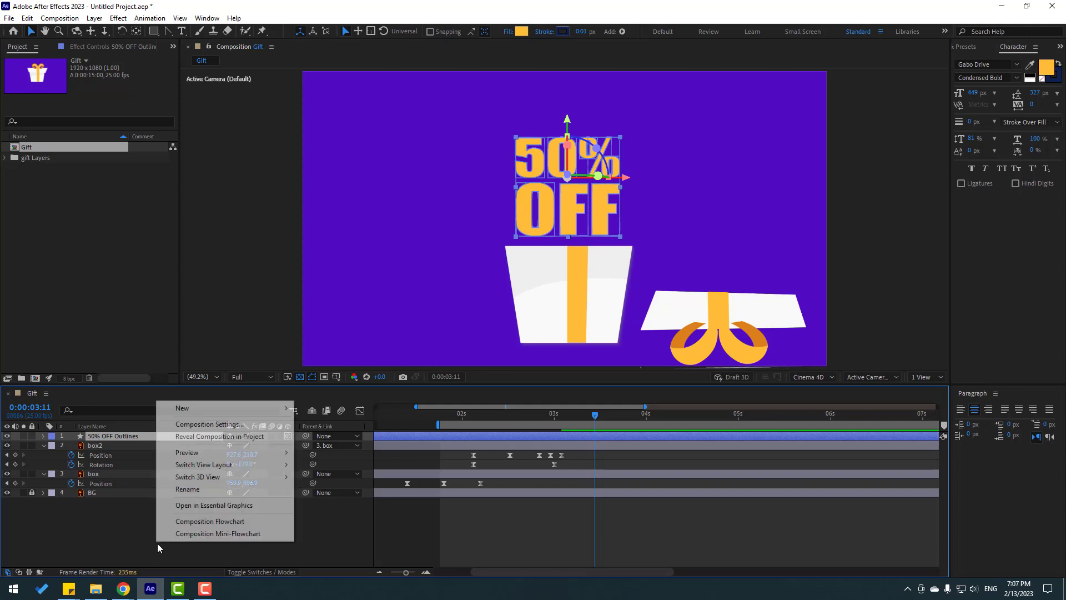
{"action": "left_click", "coordinate": [241, 428]}
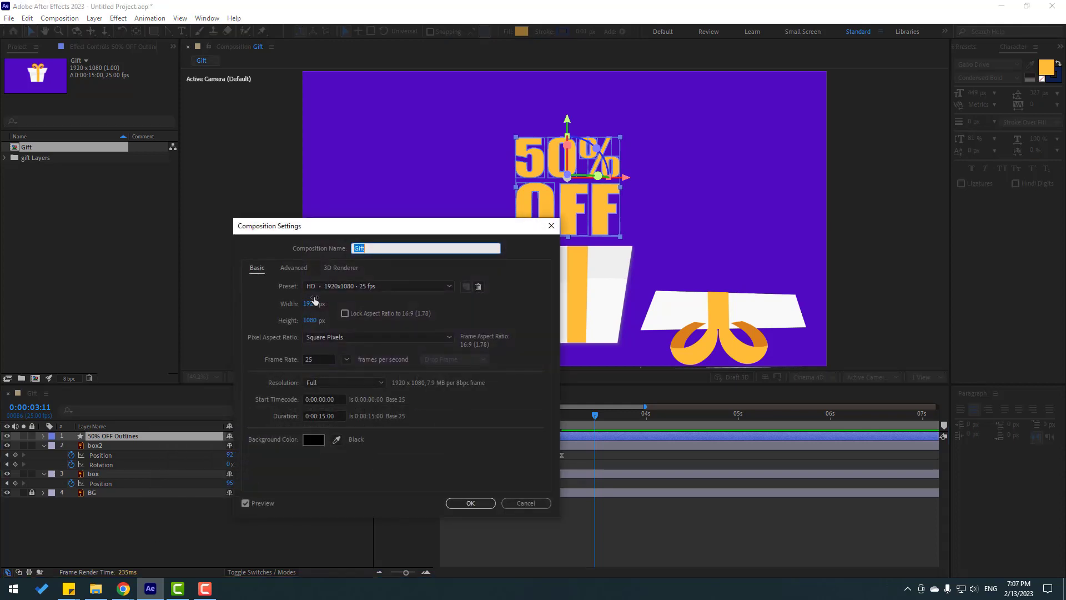
{"action": "left_click", "coordinate": [339, 267]}
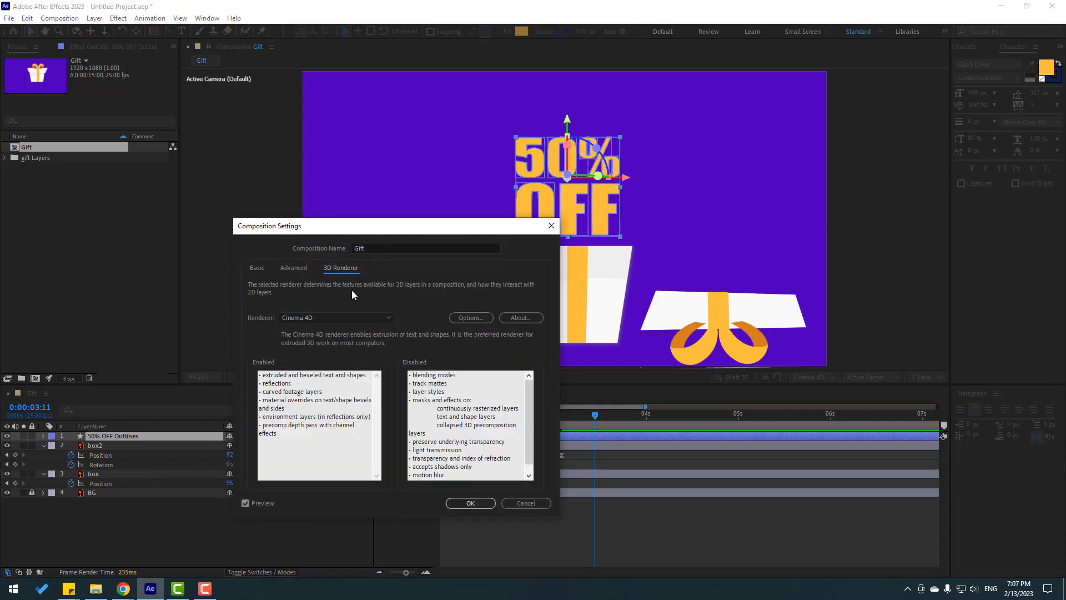
{"action": "left_click", "coordinate": [321, 315]}
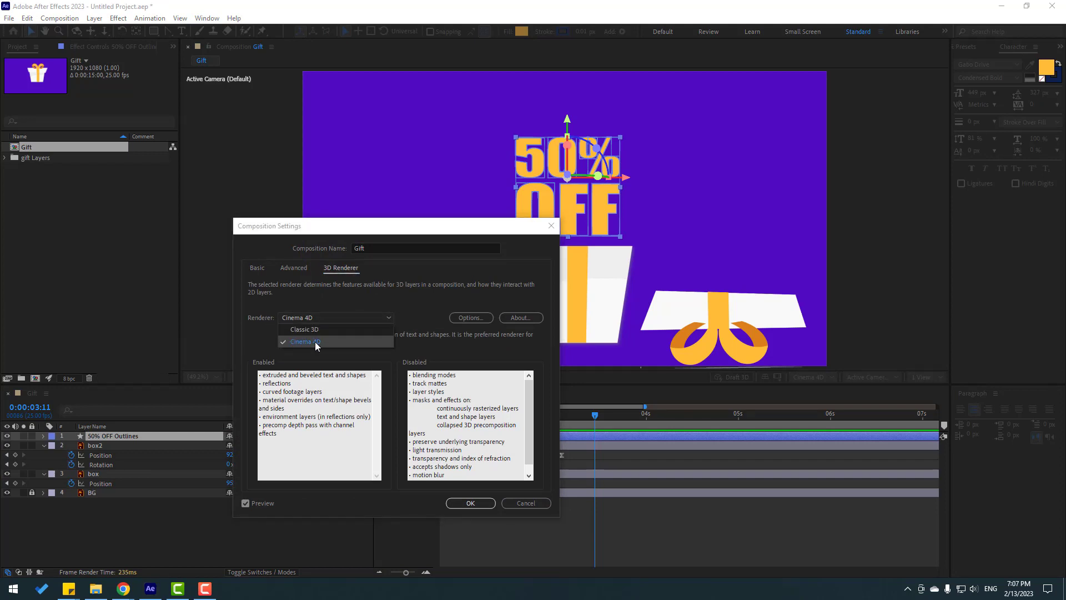
{"action": "left_click", "coordinate": [412, 302]}
{"action": "key", "text": "Return"}
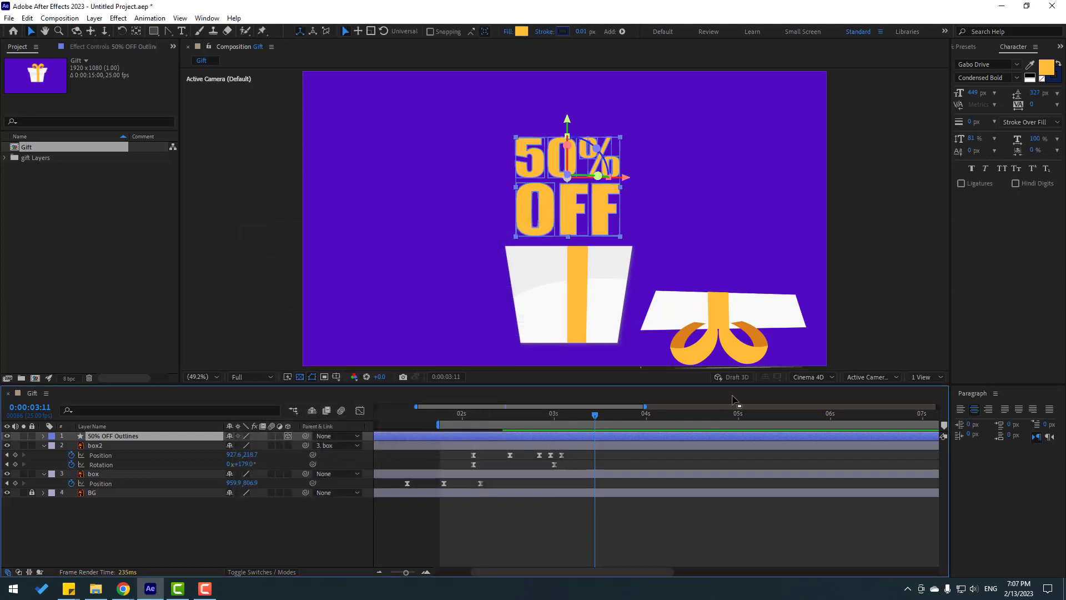
{"action": "left_click", "coordinate": [818, 378]}
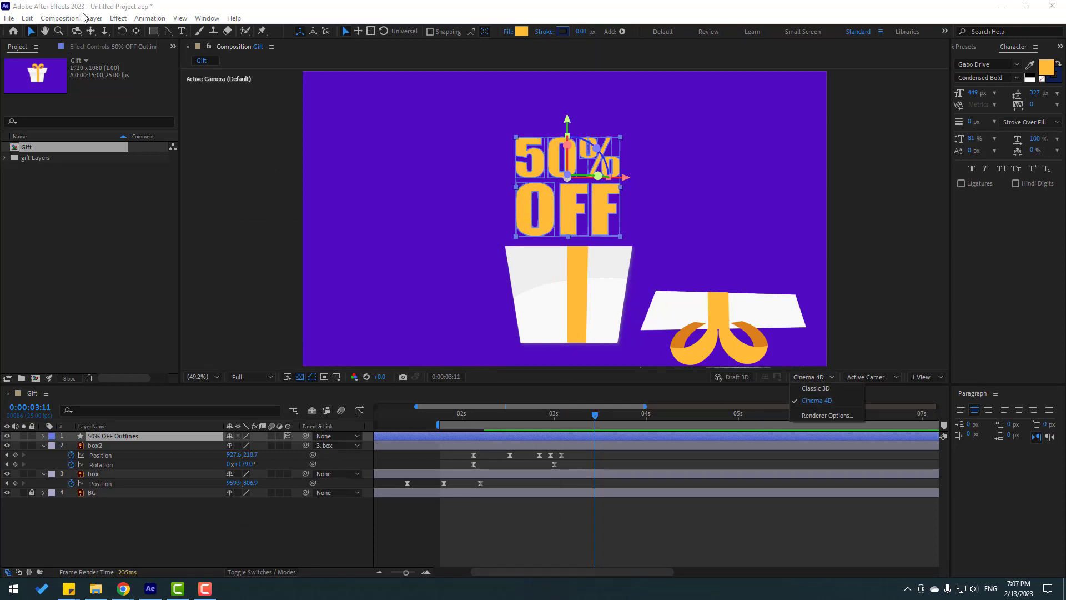
{"action": "left_click", "coordinate": [300, 542]}
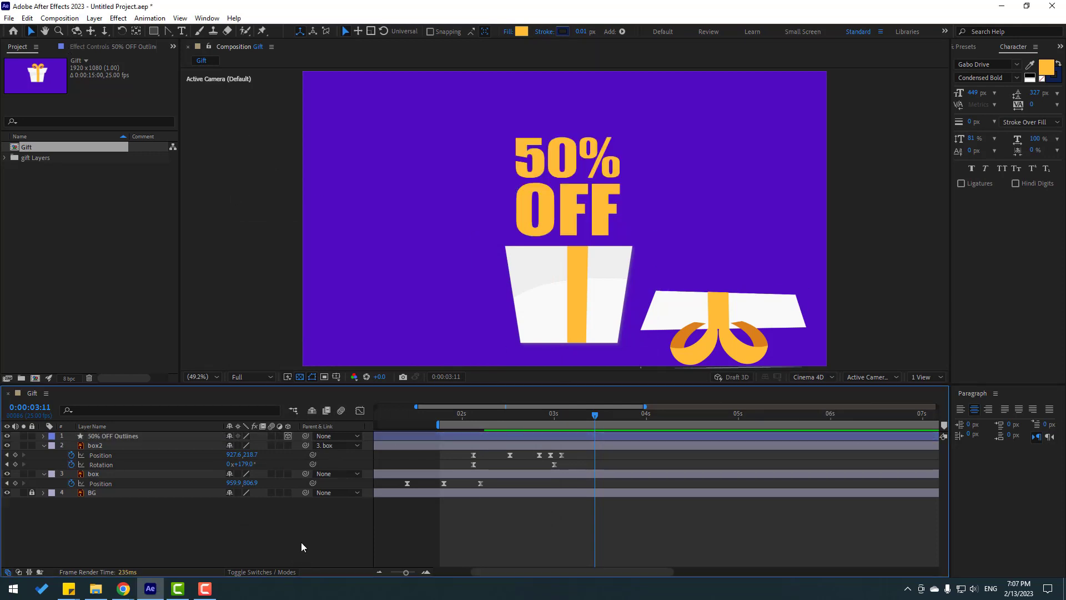
- Set the Extrusion Depth of the 50% OFF Outlines layer to 50
{"action": "left_click", "coordinate": [107, 438]}
{"action": "left_click", "coordinate": [44, 436]}
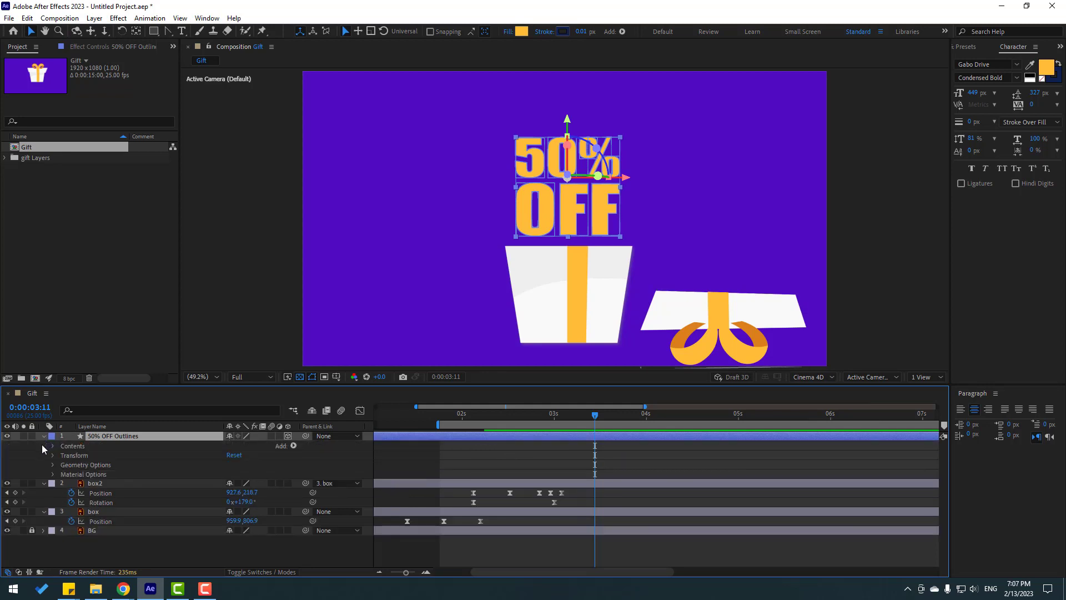
{"action": "left_click", "coordinate": [53, 464]}
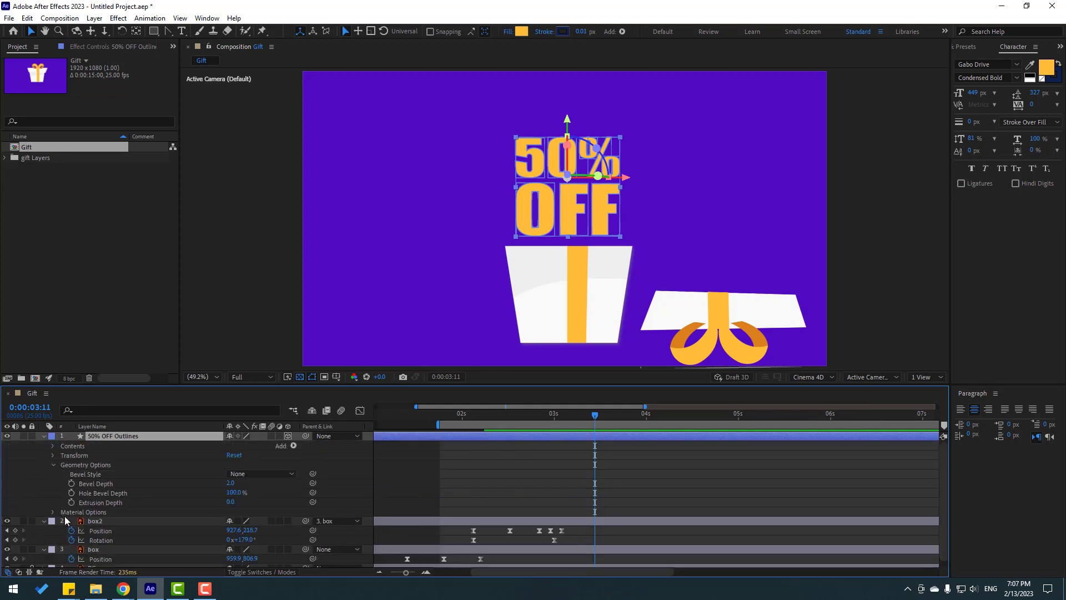
{"action": "left_click", "coordinate": [230, 501]}
{"action": "type", "text": "50"}
{"action": "key", "text": "Return"}
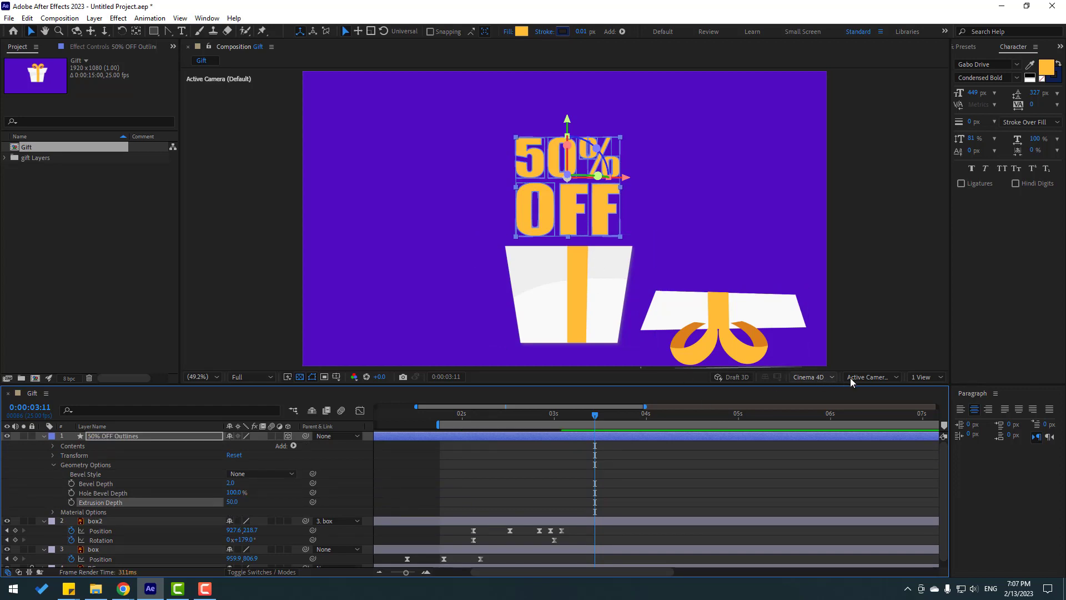
- Switch the 3D view to Custom View 1 and increase the extrusion depth of the 50% OFF outlines to 100
{"action": "left_click", "coordinate": [867, 376]}
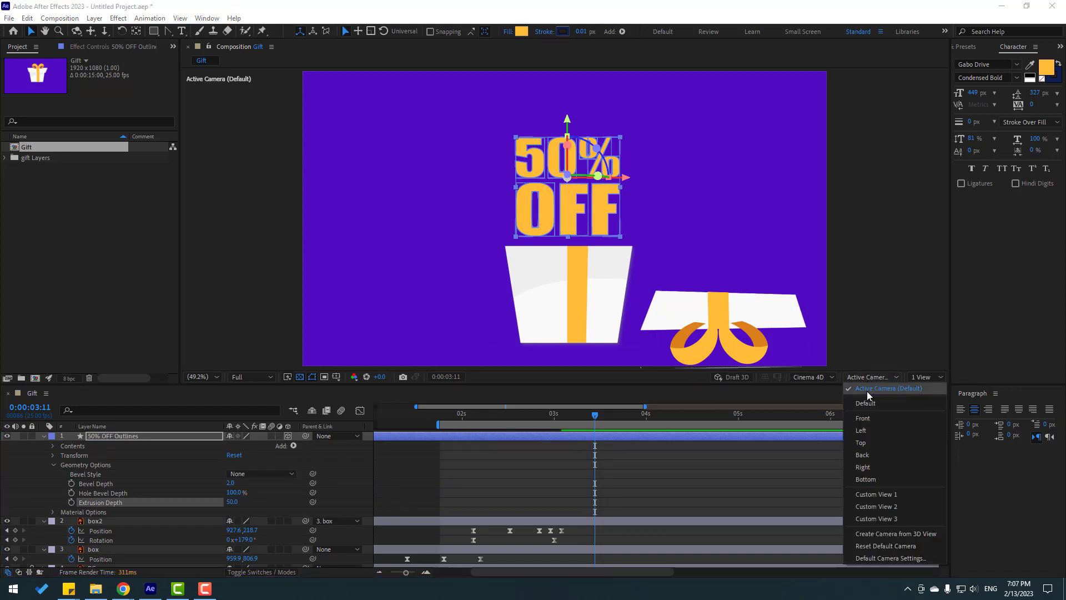
{"action": "left_click", "coordinate": [884, 495]}
{"action": "key", "text": "slash"}
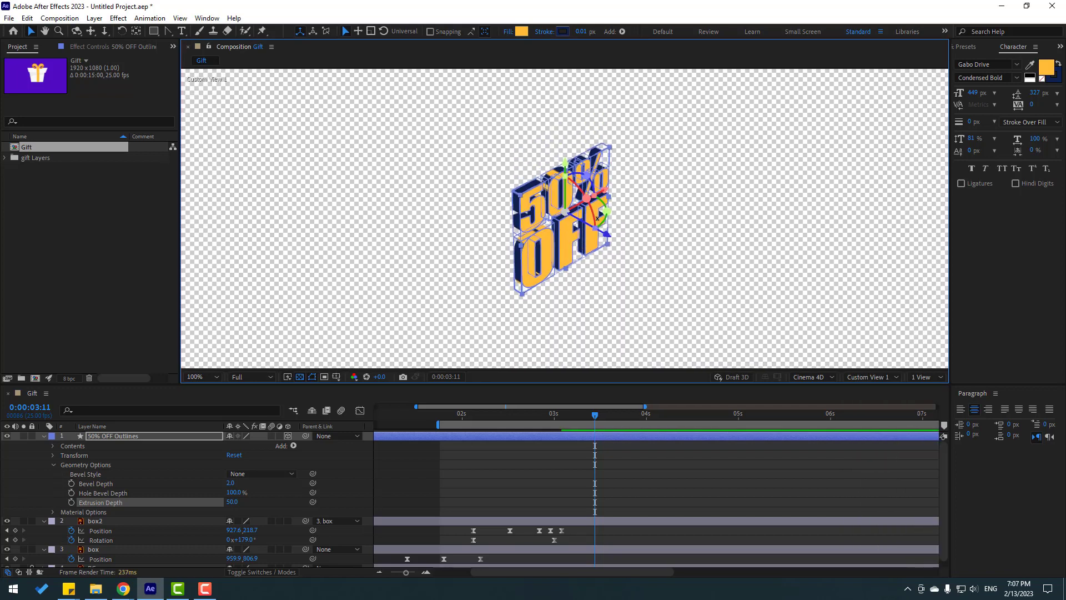
{"action": "key", "text": "period"}
{"action": "left_click", "coordinate": [233, 502]}
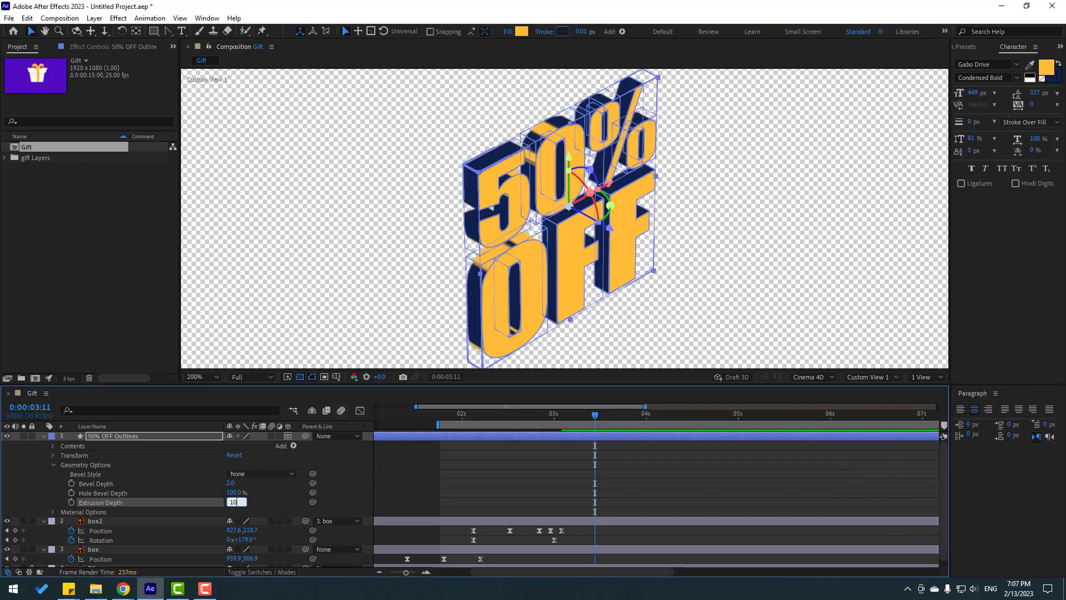
{"action": "type", "text": "100"}
{"action": "key", "text": "Return"}
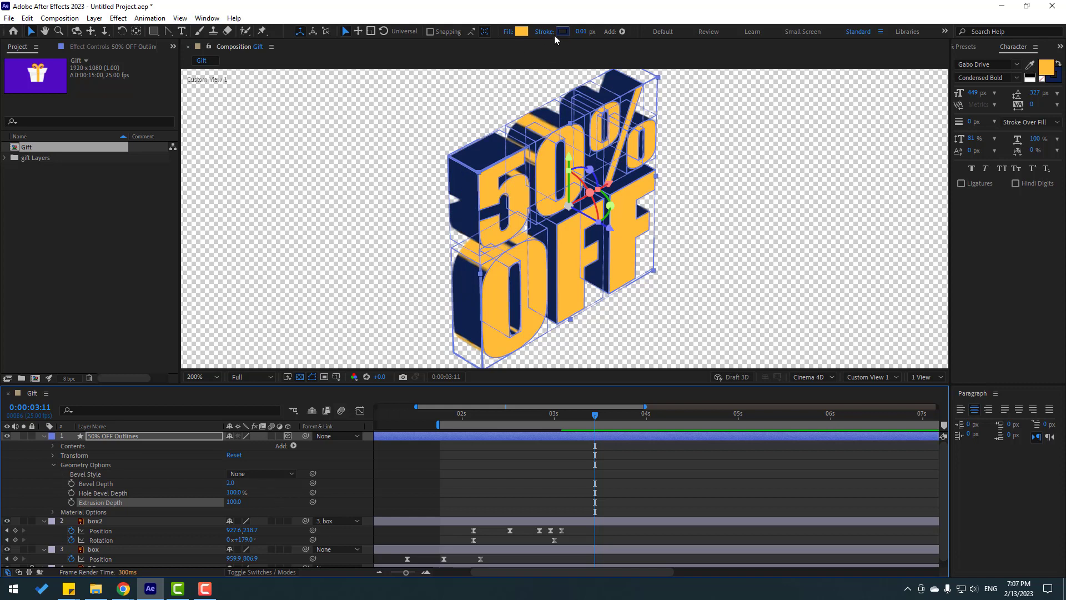
- Change the stroke color of the 50% OFF Outlines layer to D49515, a darker shade sampled from the text's yellow fill
{"action": "left_click", "coordinate": [562, 32]}
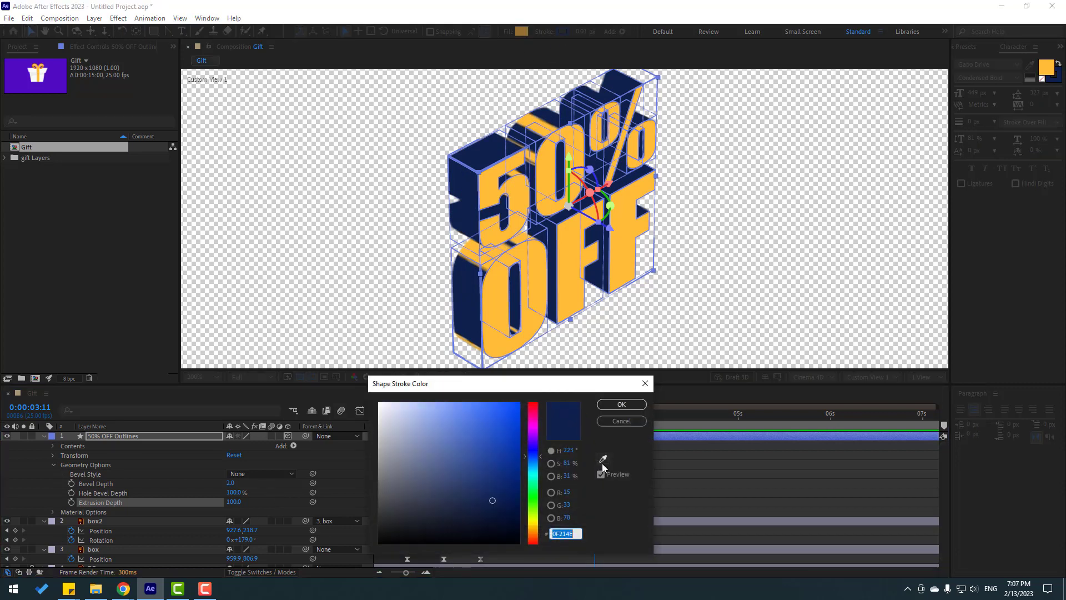
{"action": "left_click", "coordinate": [603, 459]}
{"action": "left_click", "coordinate": [569, 206]}
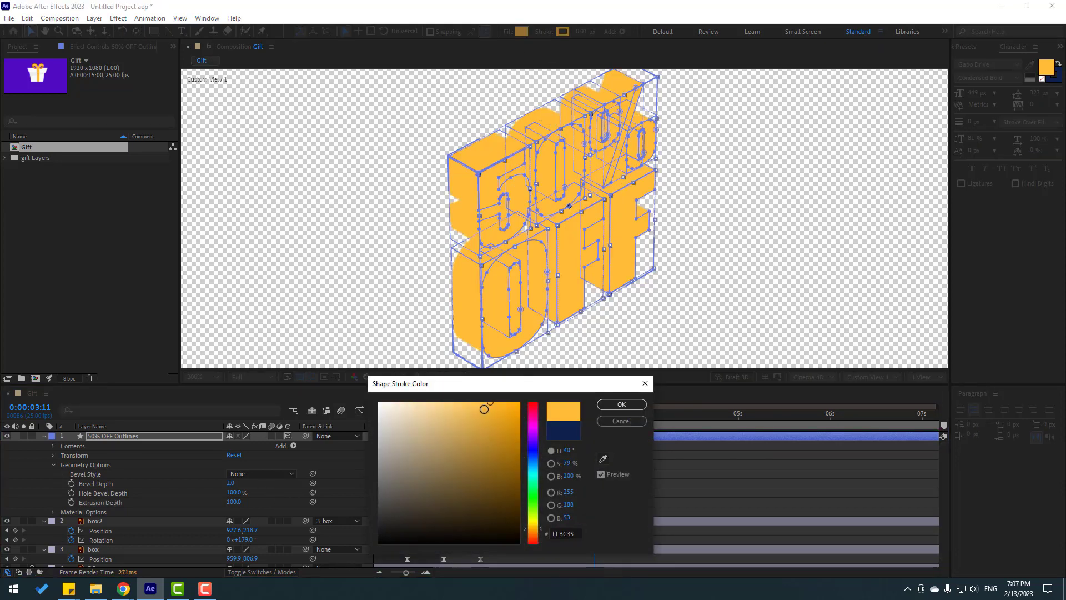
{"action": "left_click_drag", "start_coordinate": [489, 406], "coordinate": [497, 421]}
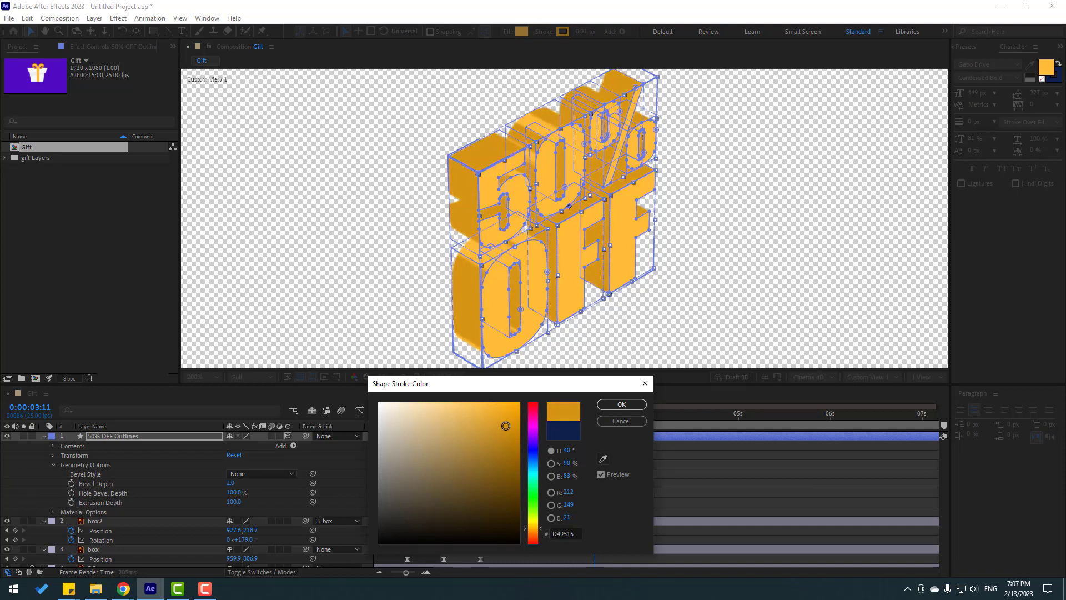
{"action": "left_click", "coordinate": [621, 404]}
{"action": "left_click", "coordinate": [578, 475]}
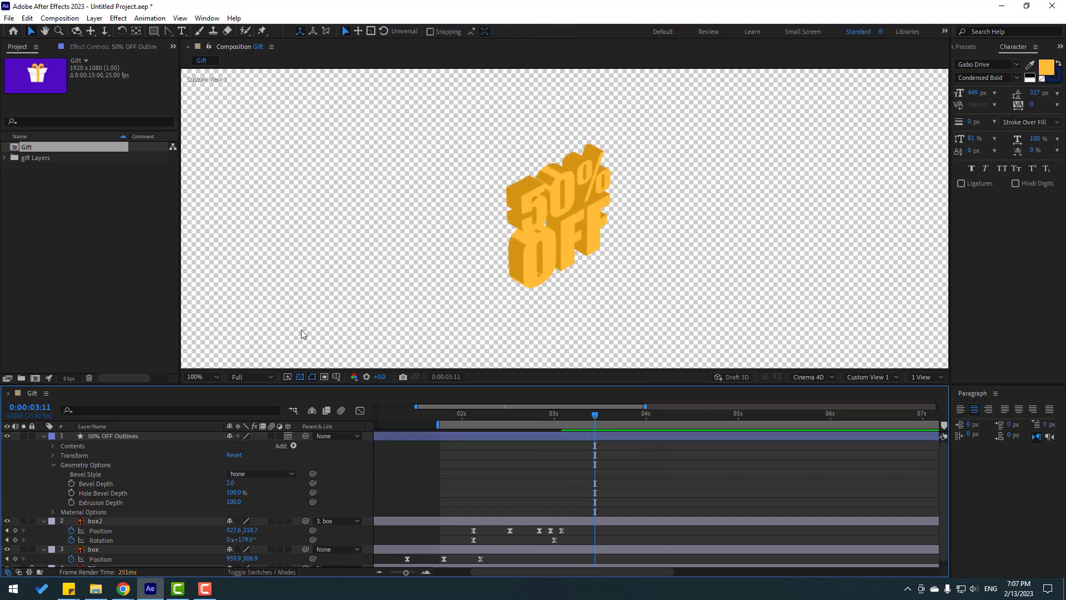
- Set the stroke width of the 50% OFF Outlines layer to 1 px
{"action": "left_click", "coordinate": [499, 195]}
{"action": "left_click", "coordinate": [581, 32]}
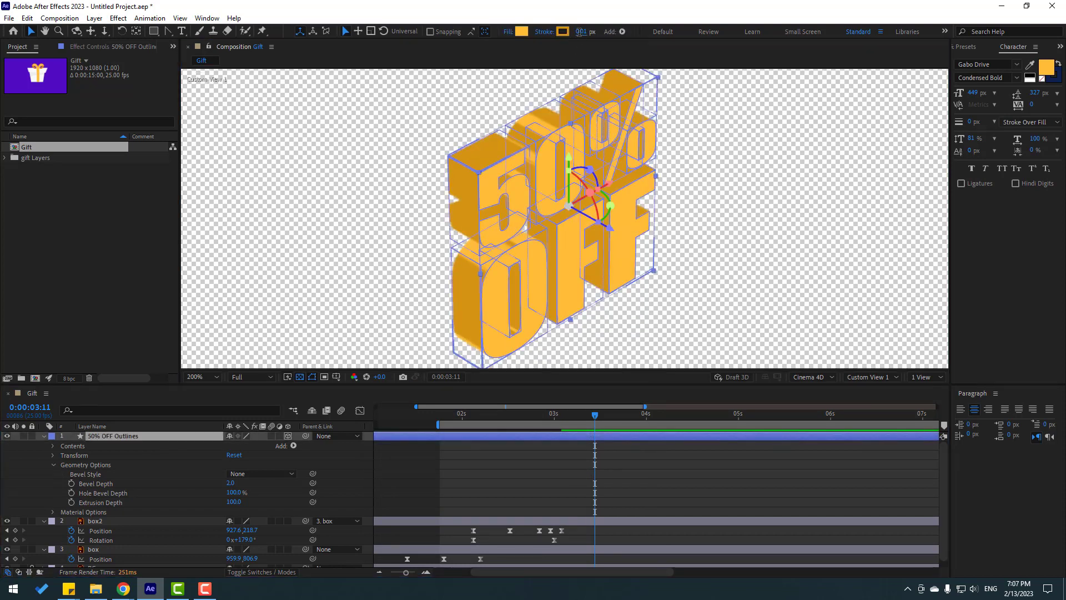
{"action": "type", "text": "1"}
{"action": "key", "text": "Return"}
{"action": "left_click", "coordinate": [631, 490]}
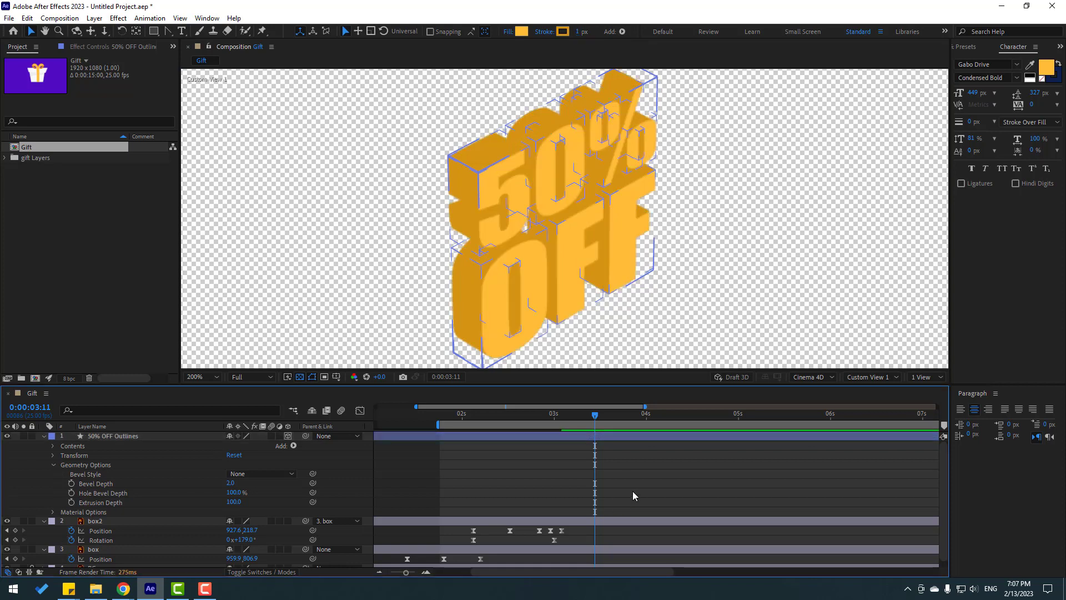
{"action": "key", "text": "comma"}
{"action": "key", "text": "period"}
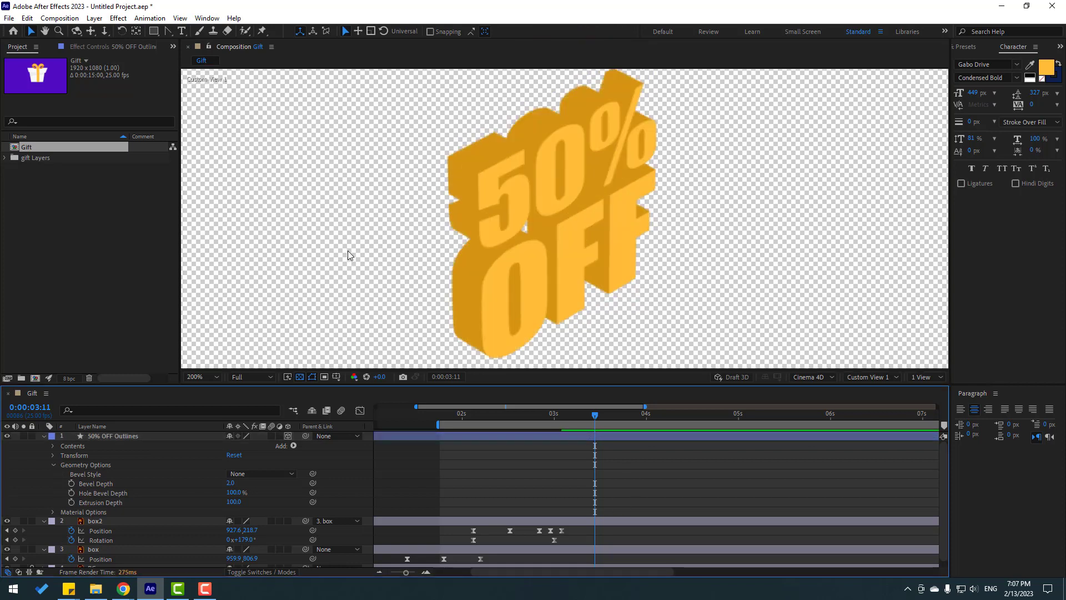
{"action": "key", "text": "comma"}
- Switch the 3D view back to Active Camera (Default) and collapse the properties of the 50% OFF Outlines layer
{"action": "left_click", "coordinate": [873, 377]}
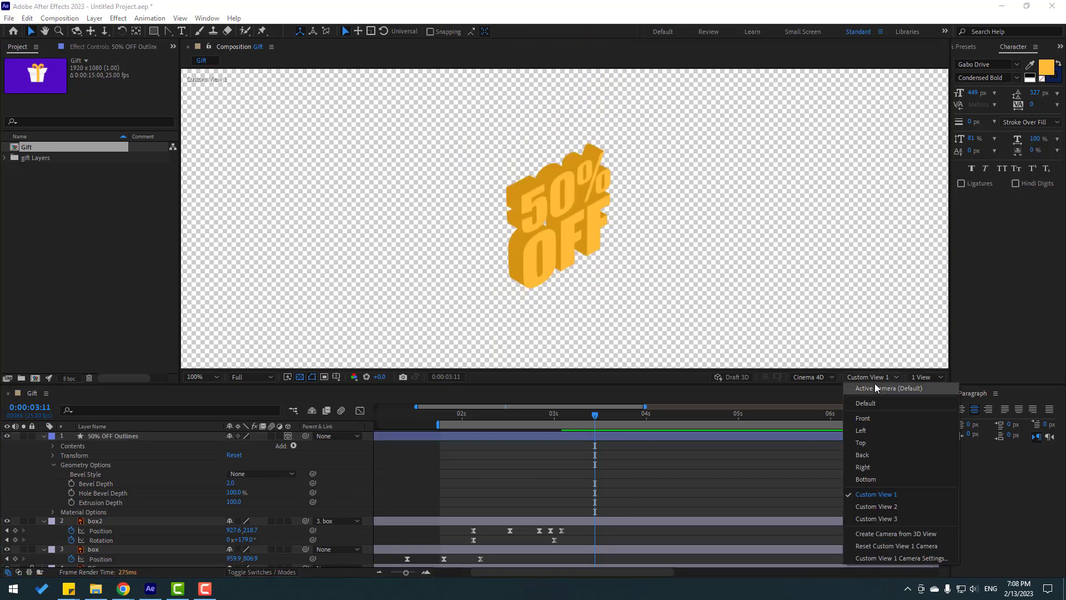
{"action": "left_click", "coordinate": [885, 389]}
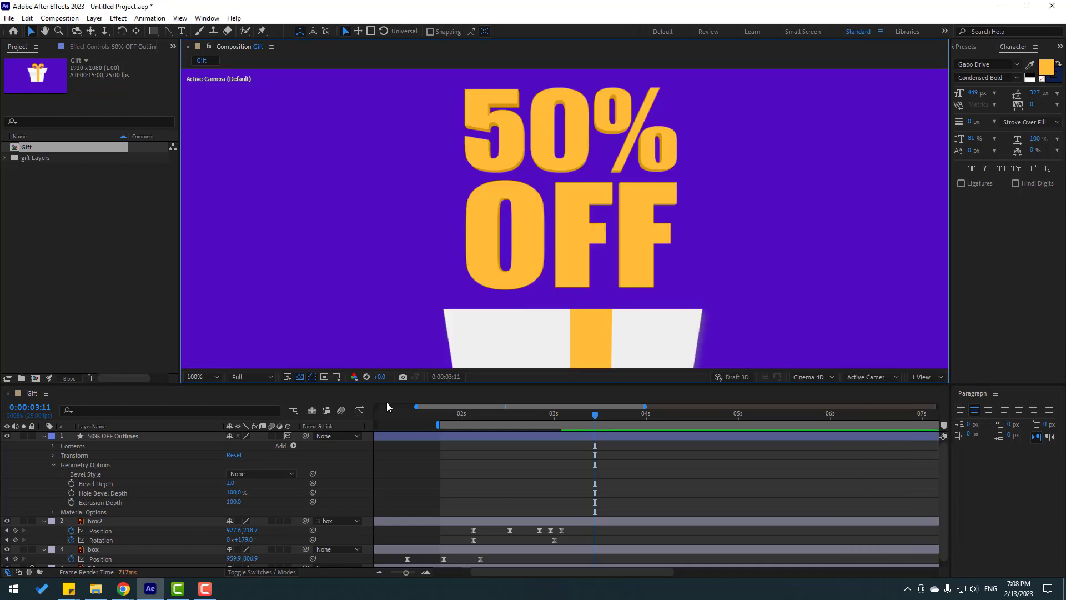
{"action": "key", "text": "comma"}
{"action": "left_click", "coordinate": [43, 436]}
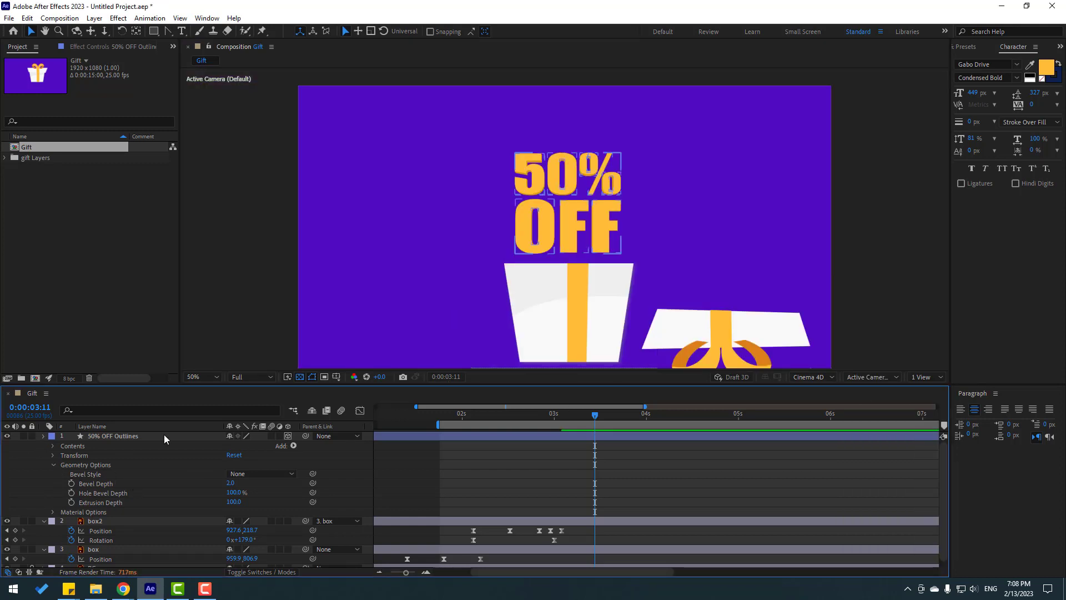
- Lower the composition preview resolution to Quarter
{"action": "left_click", "coordinate": [245, 383]}
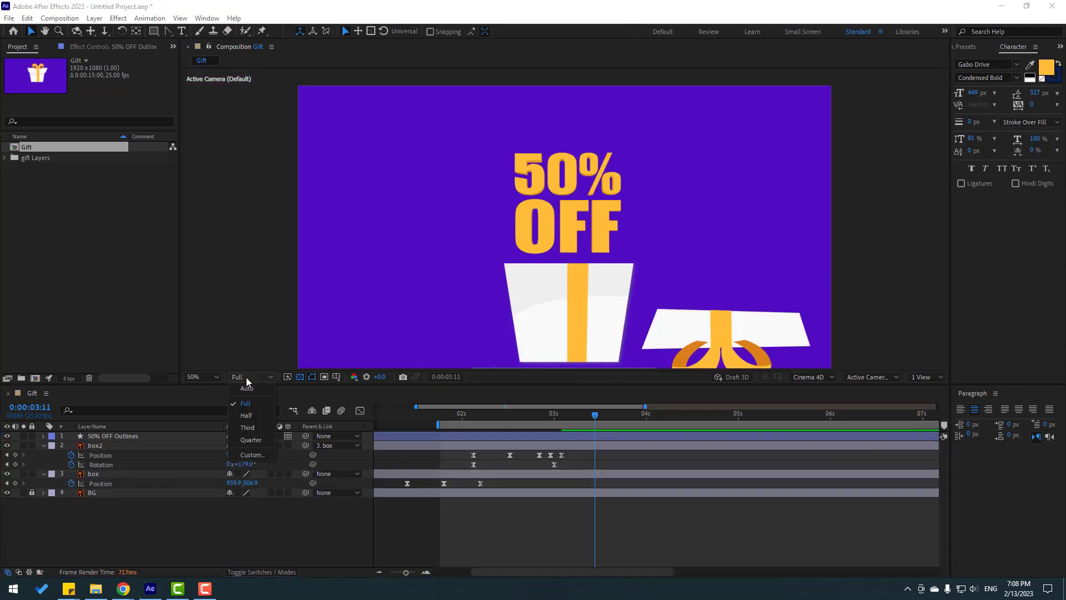
{"action": "left_click", "coordinate": [254, 444]}
{"action": "left_click", "coordinate": [264, 464]}
{"action": "left_click", "coordinate": [118, 481]}
- Move the anchor point of the 50% OFF Outlines layer to the centre of the text, between its two lines
{"action": "left_click", "coordinate": [95, 435]}
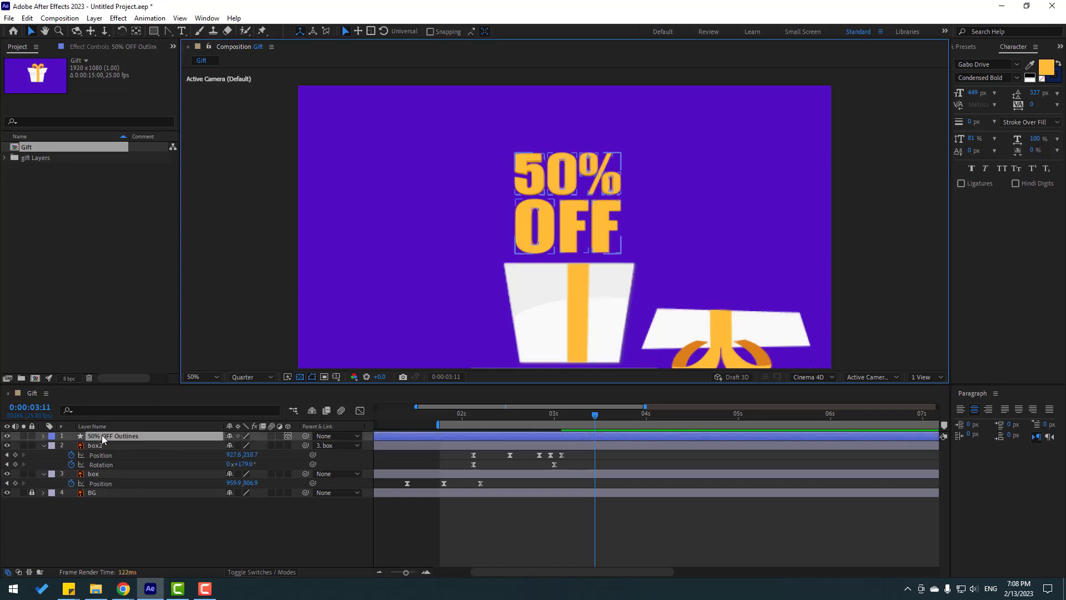
{"action": "scroll", "coordinate": [552, 225], "scroll_direction": "up", "scroll_amount": 2}
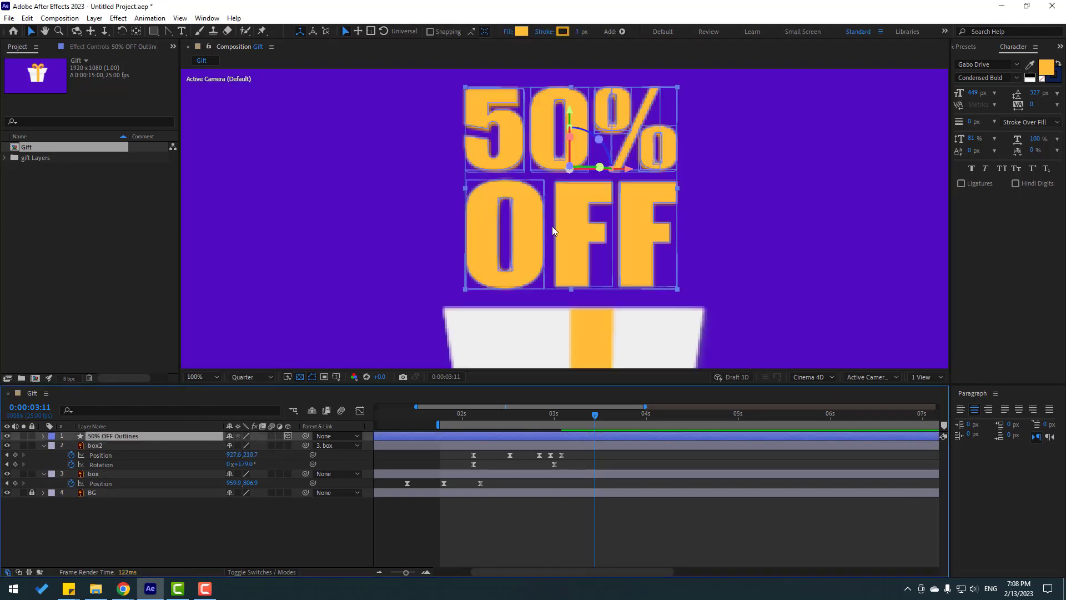
{"action": "left_click", "coordinate": [137, 33]}
{"action": "left_click_drag", "start_coordinate": [570, 166], "coordinate": [571, 188]}
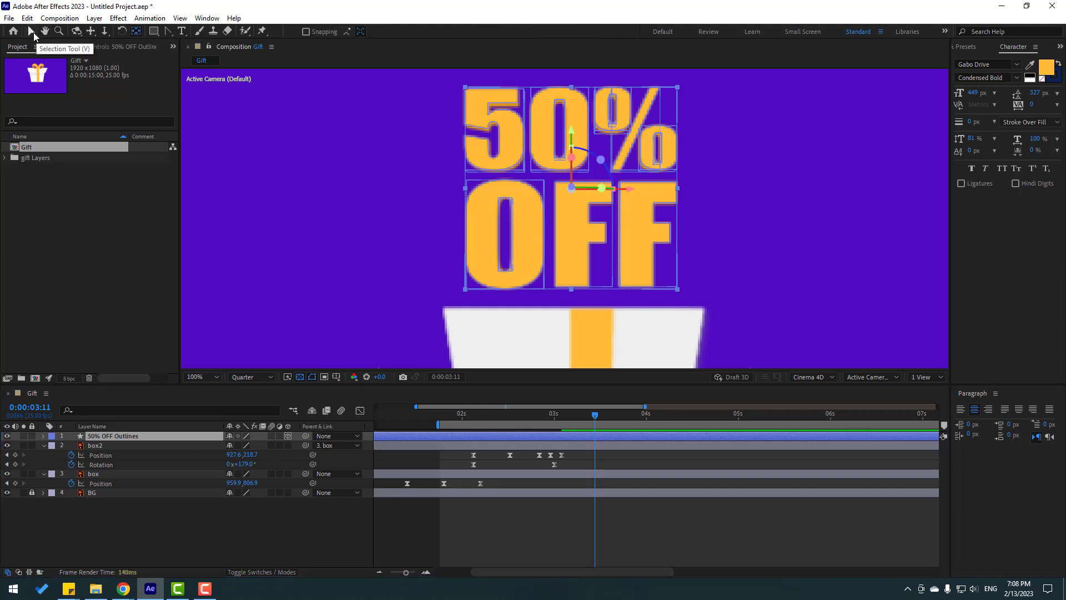
{"action": "left_click", "coordinate": [33, 35]}
{"action": "key", "text": "comma"}
{"action": "key", "text": "comma"}
- Make the 50% OFF Outlines layer start at 0:00:03:06, after the lid has landed
{"action": "left_click", "coordinate": [525, 438]}
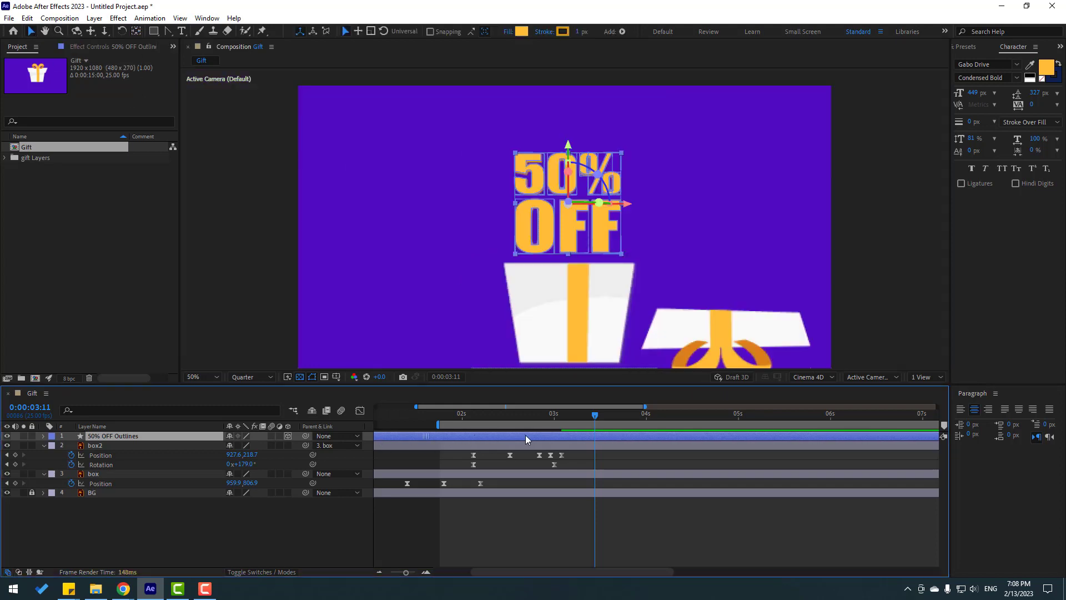
{"action": "left_click_drag", "start_coordinate": [526, 436], "coordinate": [597, 437]}
{"action": "left_click", "coordinate": [494, 418]}
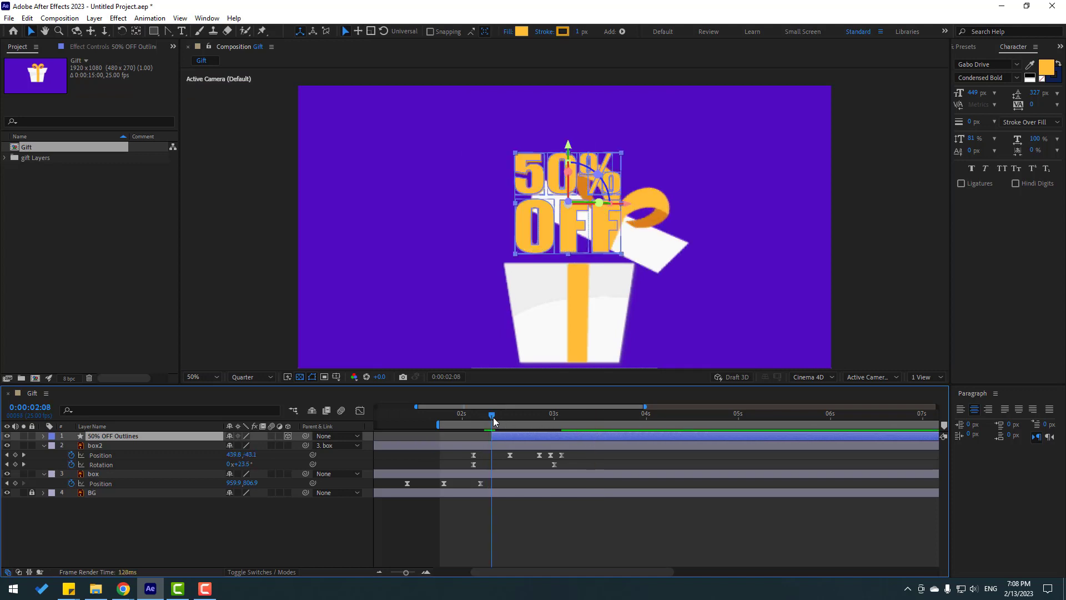
{"action": "left_click_drag", "start_coordinate": [506, 446], "coordinate": [588, 435]}
{"action": "key", "text": "space"}
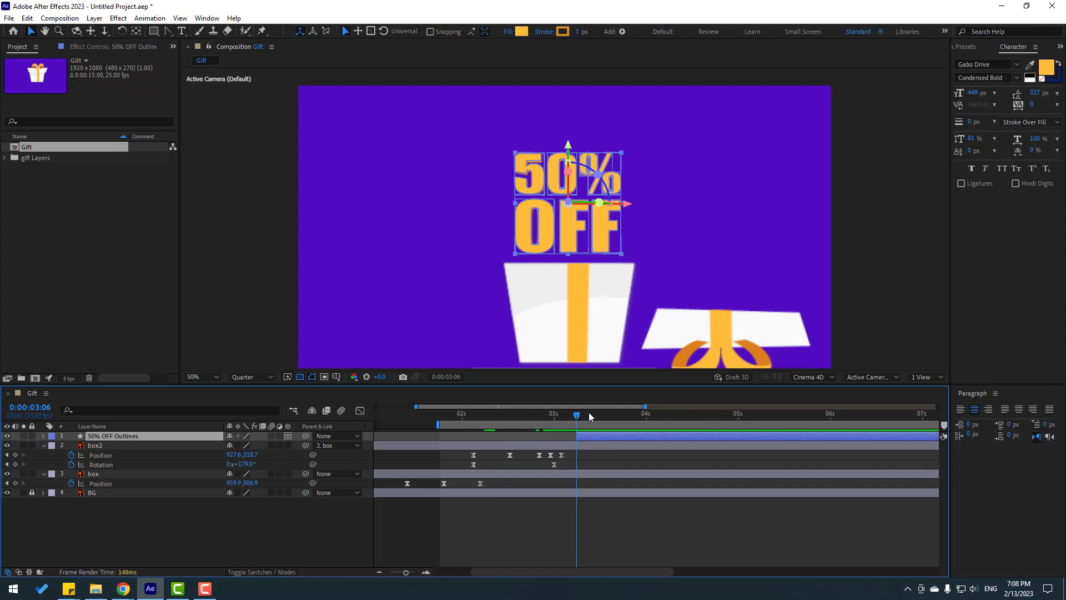
- Reveal the Position, Scale and Rotation properties of the 50% OFF Outlines layer and add Position and Scale keyframes at 0:00:03:06
{"action": "left_click_drag", "start_coordinate": [412, 288], "coordinate": [395, 283]}
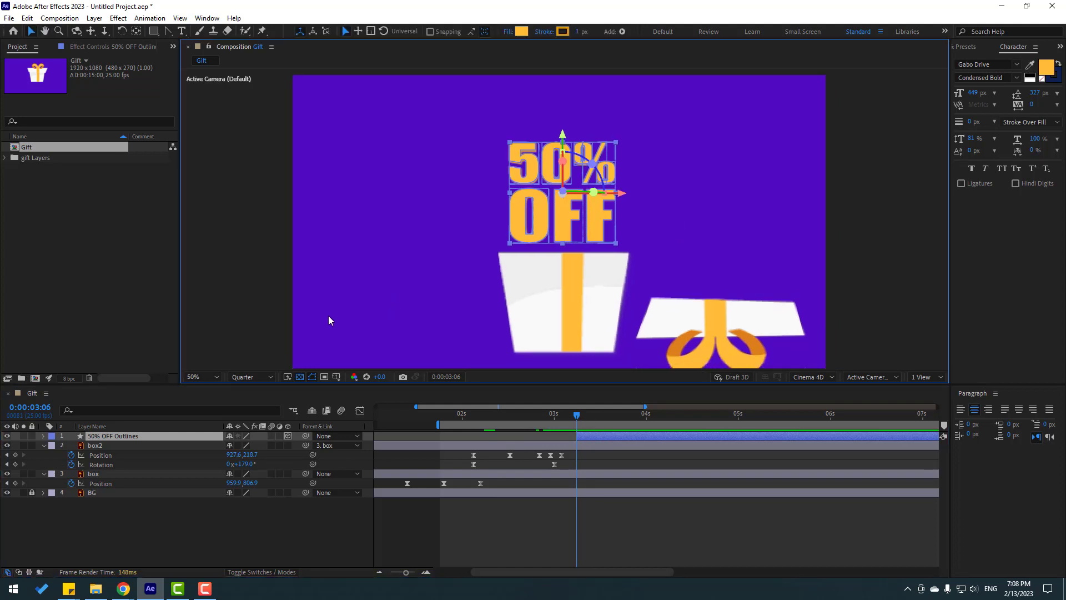
{"action": "key", "text": "p"}
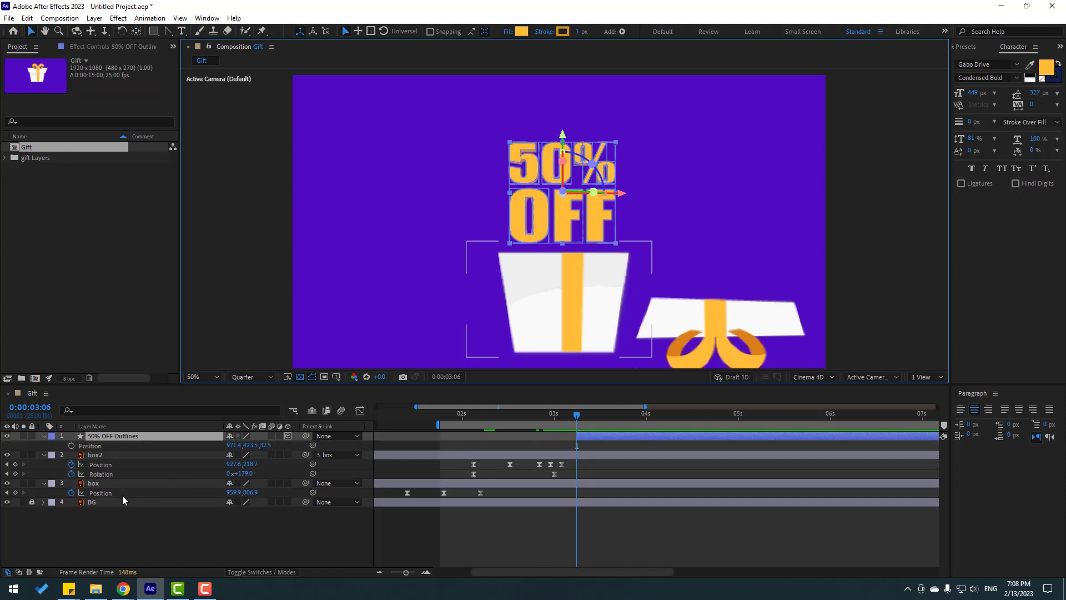
{"action": "key", "text": "shift+s"}
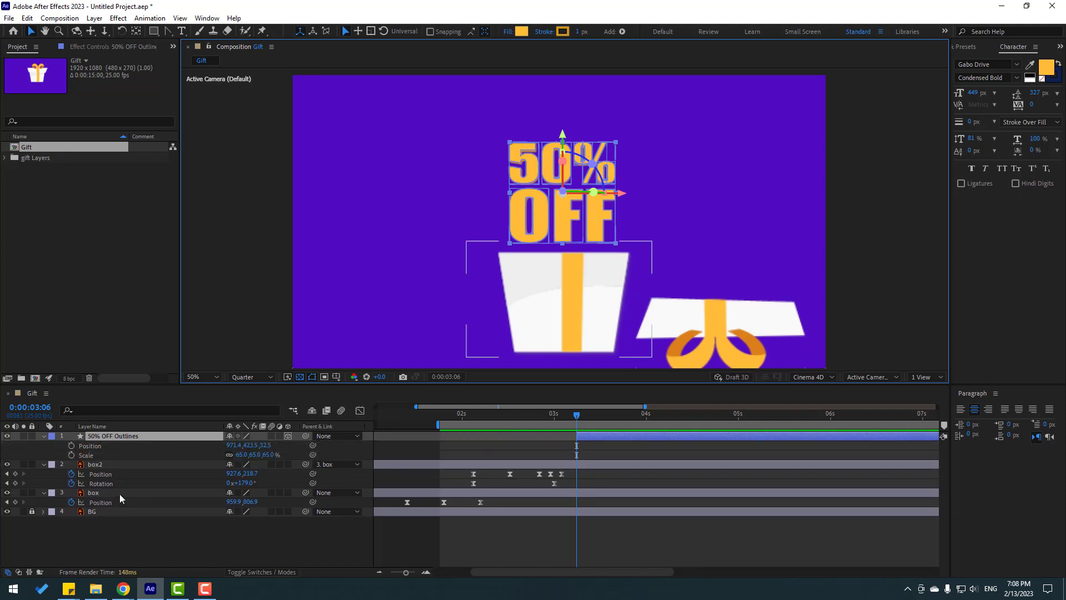
{"action": "key", "text": "shift+r"}
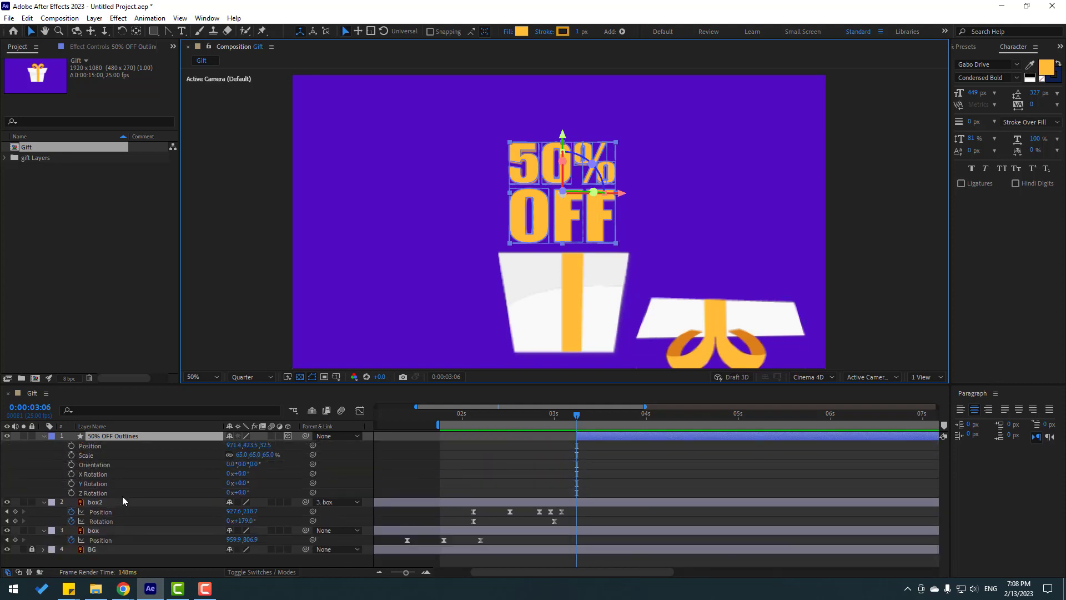
{"action": "left_click", "coordinate": [71, 446]}
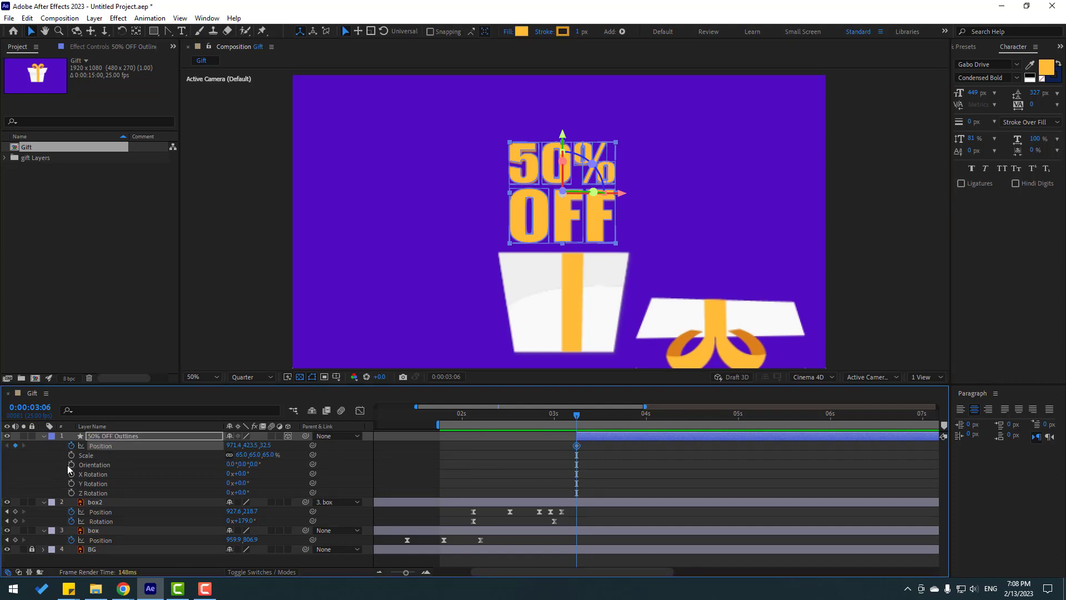
{"action": "left_click", "coordinate": [71, 456]}
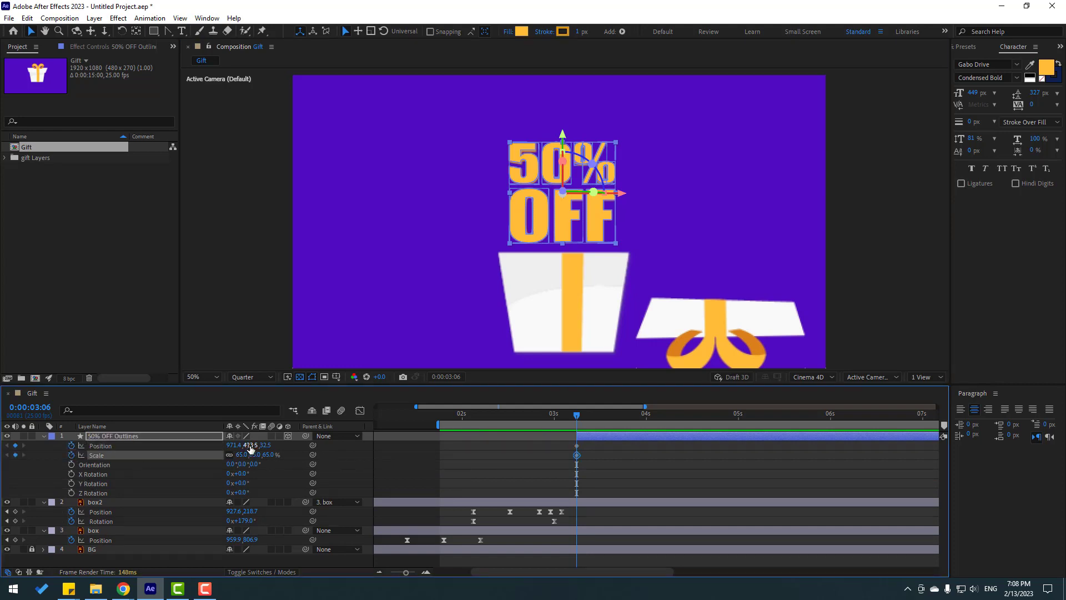
- At 0:00:03:06, lower the text into the box at Y position 884.5 and set its Scale to 20%
{"action": "left_click_drag", "start_coordinate": [250, 449], "coordinate": [353, 443]}
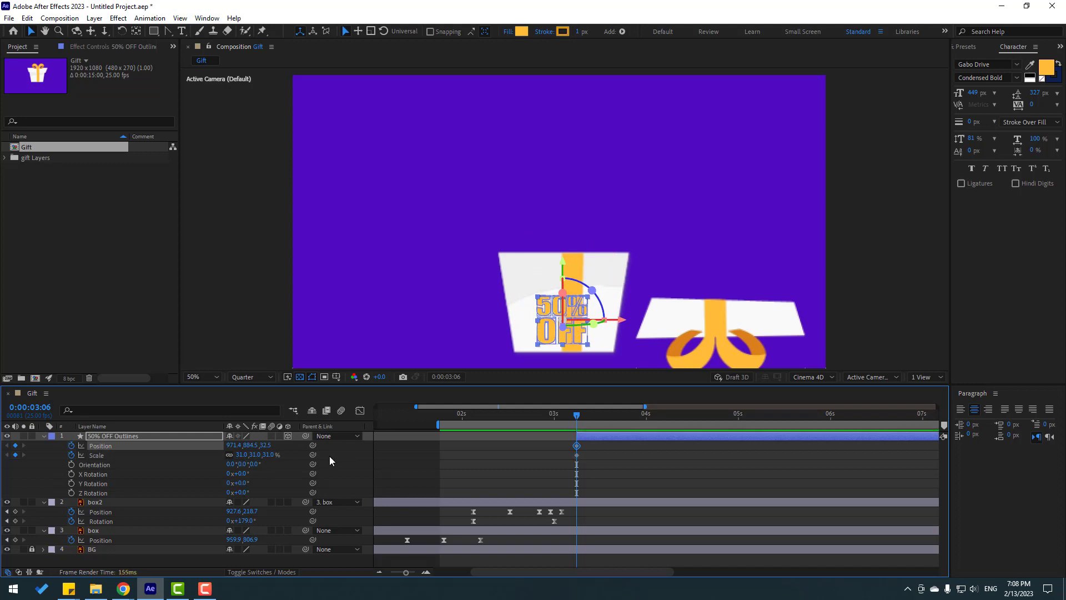
{"action": "left_click", "coordinate": [242, 455]}
{"action": "type", "text": "20"}
{"action": "key", "text": "Return"}
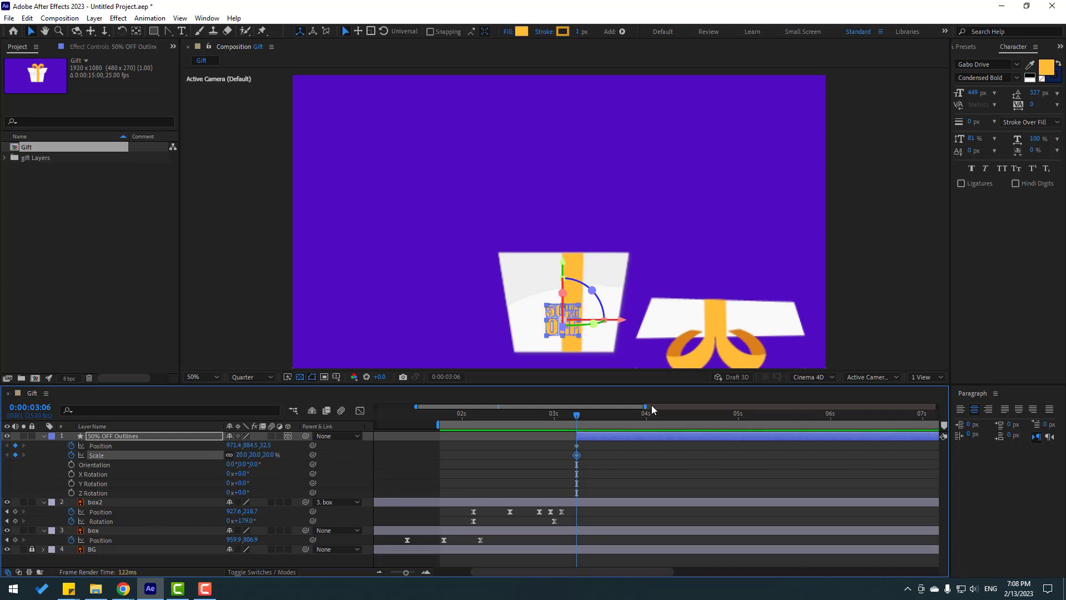
- At 0:00:04:00, raise the text high above the box to Y position 178.5
{"action": "left_click_drag", "start_coordinate": [628, 420], "coordinate": [648, 419]}
{"action": "left_click_drag", "start_coordinate": [252, 445], "coordinate": [142, 445]}
{"action": "key", "text": "ctrl+z"}
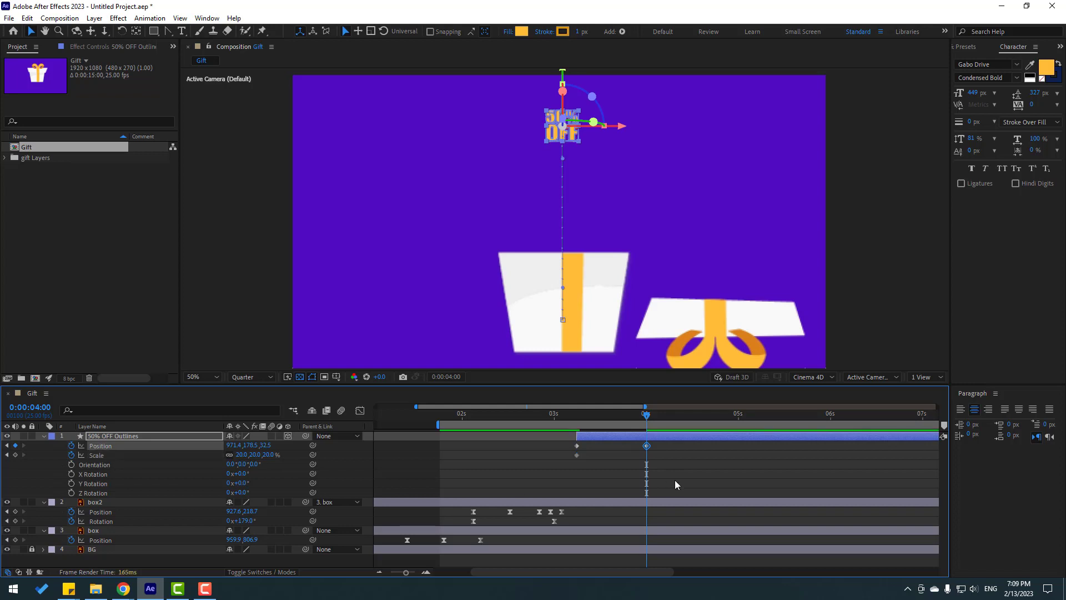
- At 0:00:04:10, bring the text down to Y position 496.5, just above the box
{"action": "left_click", "coordinate": [454, 381]}
{"action": "type", "text": "+"}
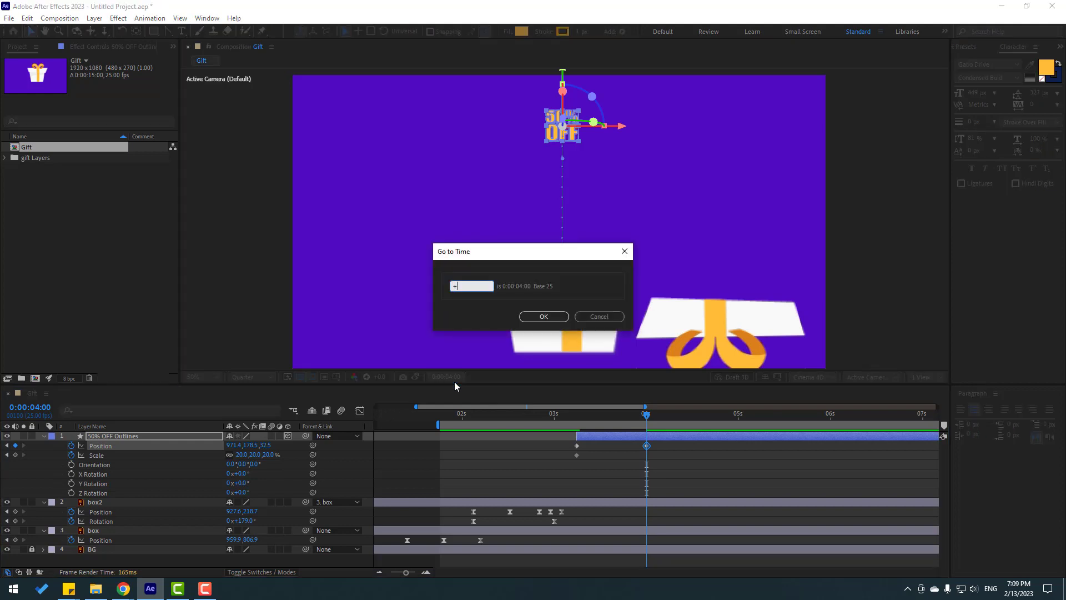
{"action": "type", "text": "179.0"}
{"action": "left_click", "coordinate": [544, 317]}
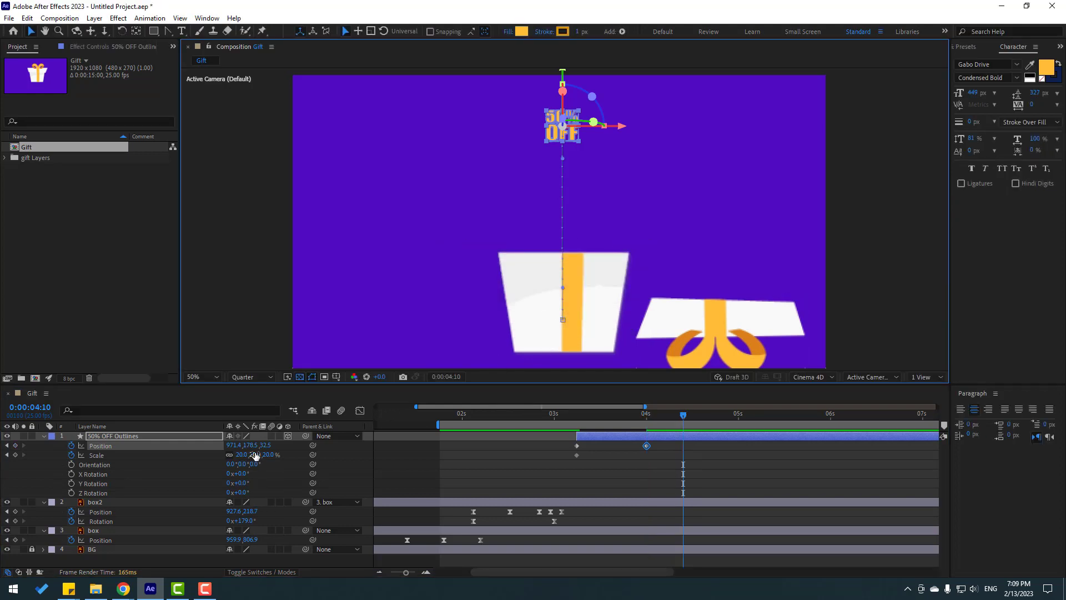
{"action": "left_click_drag", "start_coordinate": [250, 445], "coordinate": [733, 435]}
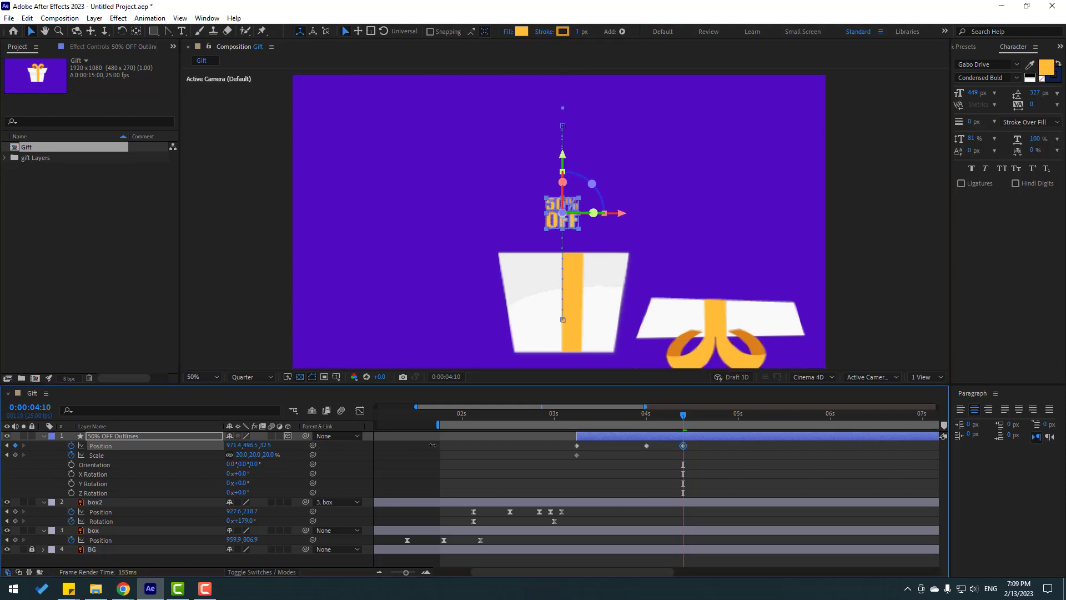
- At 0:00:04:00, set the text's Scale to 60% and lower its Y position slightly
{"action": "left_click", "coordinate": [646, 416]}
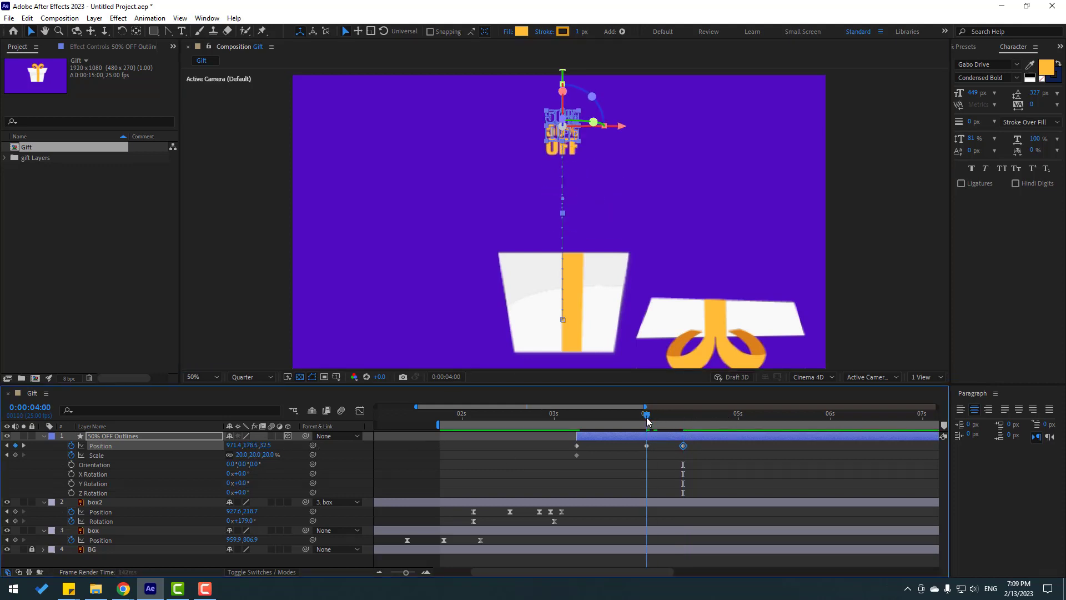
{"action": "left_click", "coordinate": [240, 456]}
{"action": "type", "text": "100"}
{"action": "key", "text": "Return"}
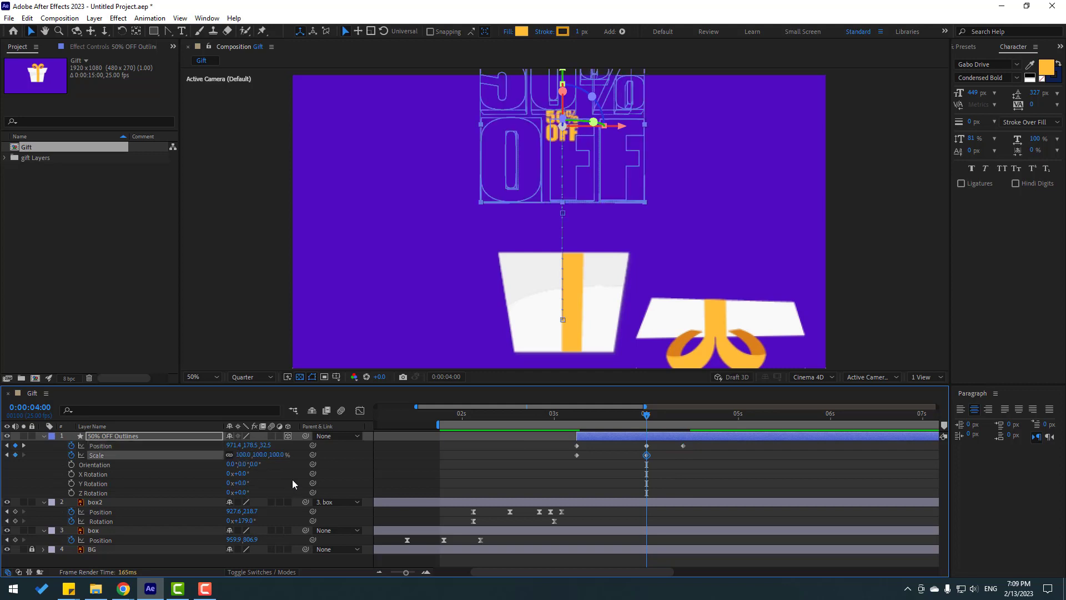
{"action": "left_click", "coordinate": [247, 455]}
{"action": "type", "text": "6"}
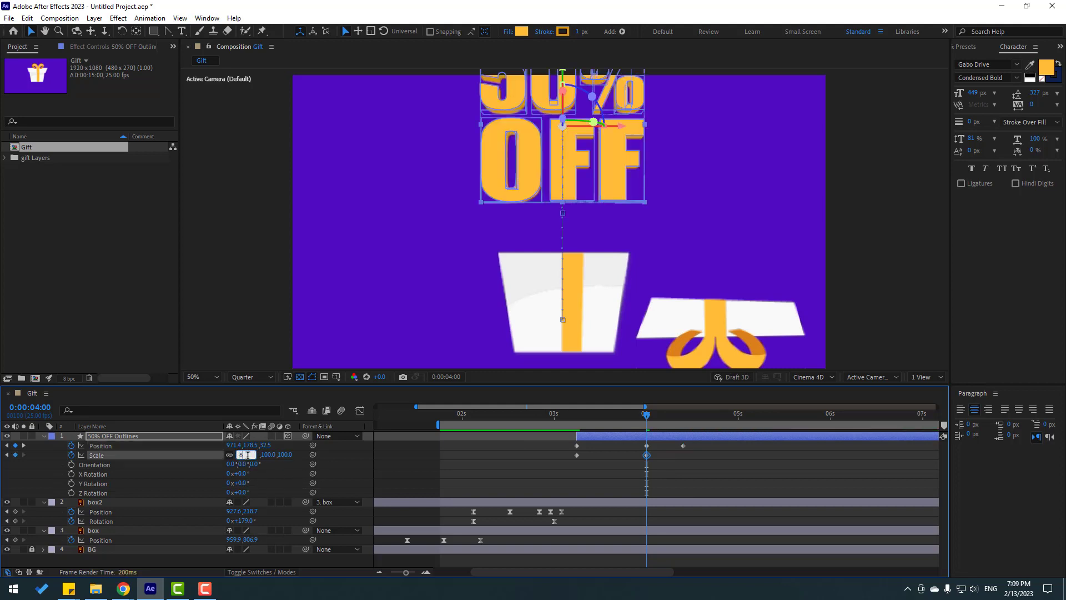
{"action": "type", "text": "5"}
{"action": "key", "text": "Return"}
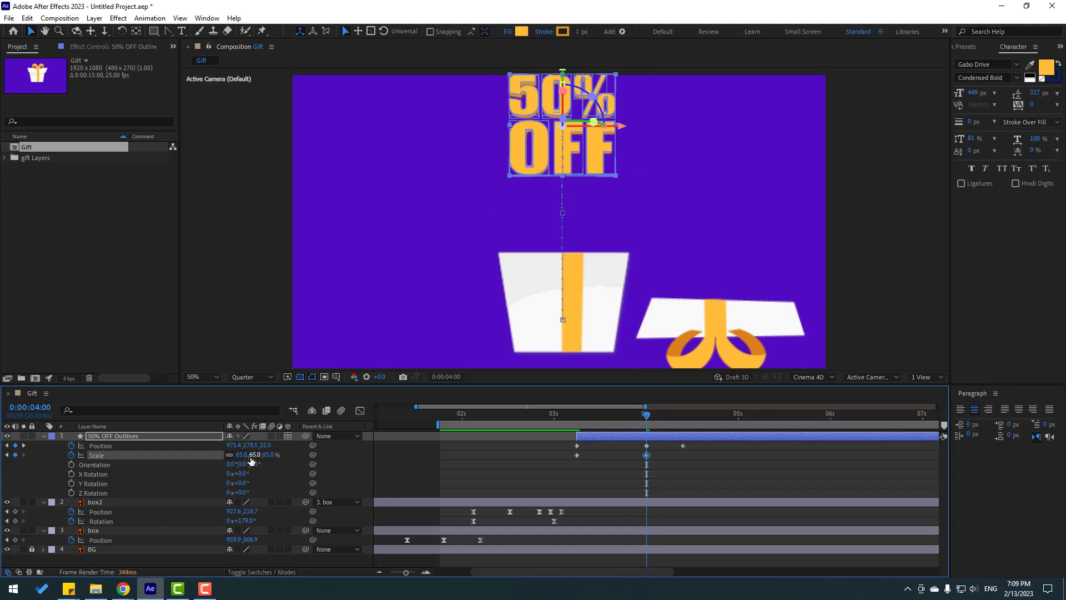
{"action": "left_click", "coordinate": [248, 455]}
{"action": "type", "text": "60"}
{"action": "key", "text": "Return"}
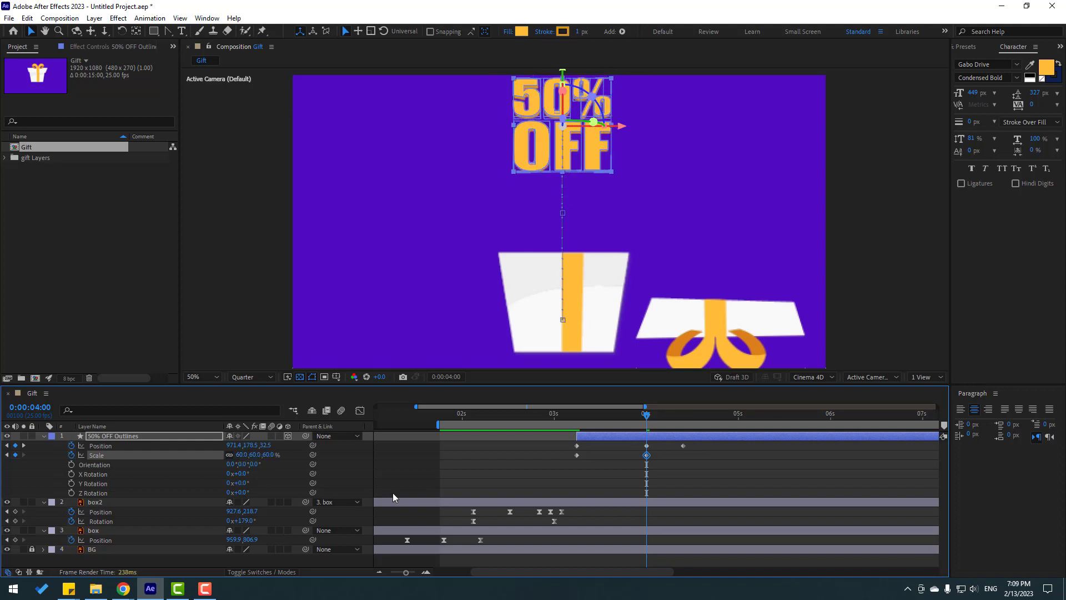
{"action": "left_click_drag", "start_coordinate": [250, 445], "coordinate": [324, 462]}
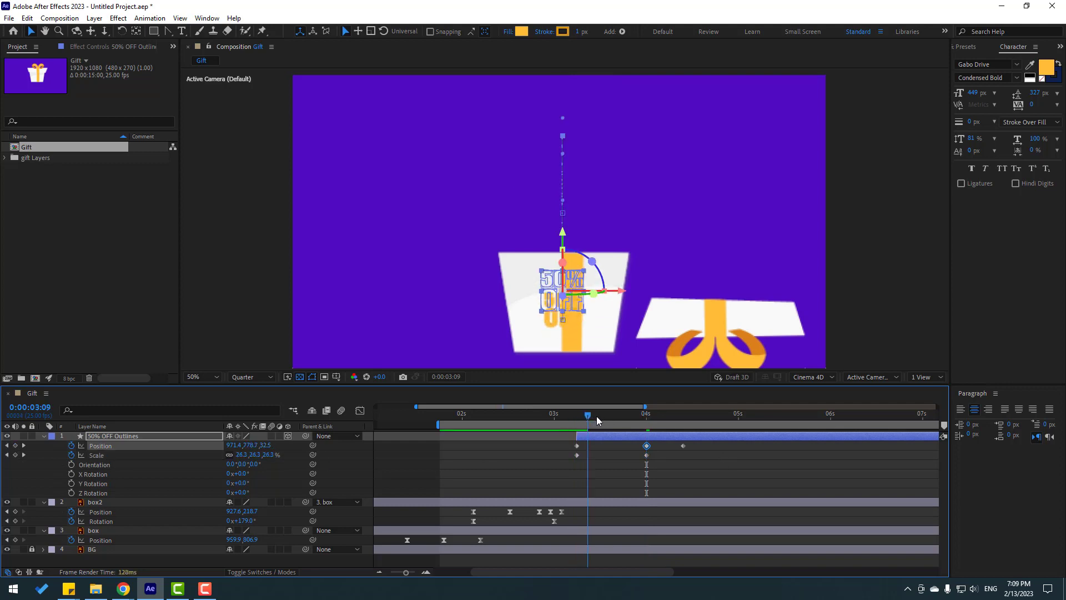
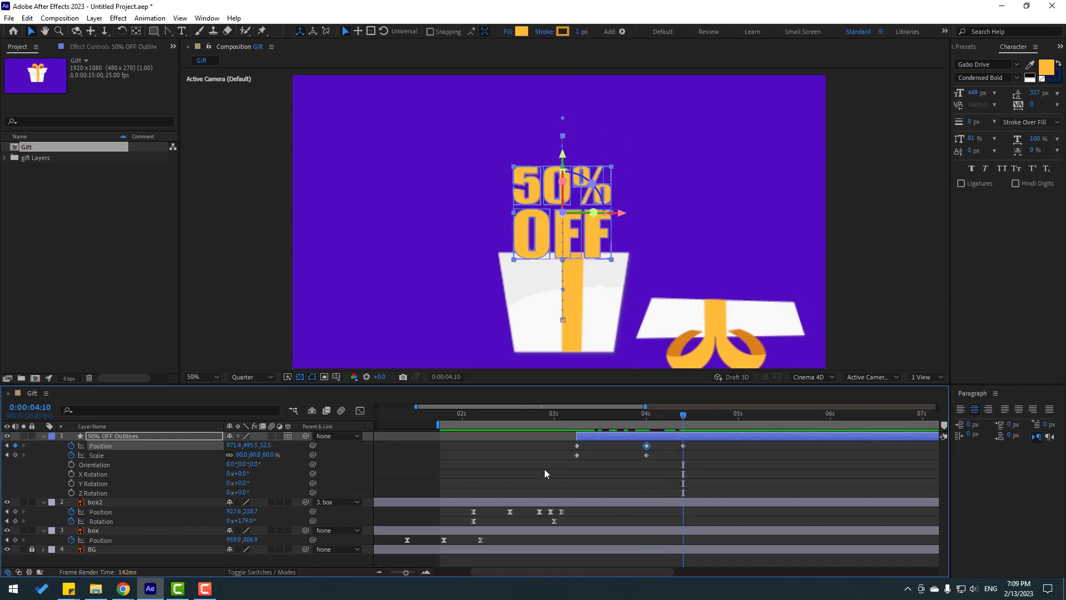
- Add settling-bounce Position keyframes to the text: Y 323.5 at 0:00:04:20, 433.5 at 0:00:05:05, 361.5 at 0:00:05:15 and 393.5 at 0:00:06:00
{"action": "left_click", "coordinate": [484, 471]}
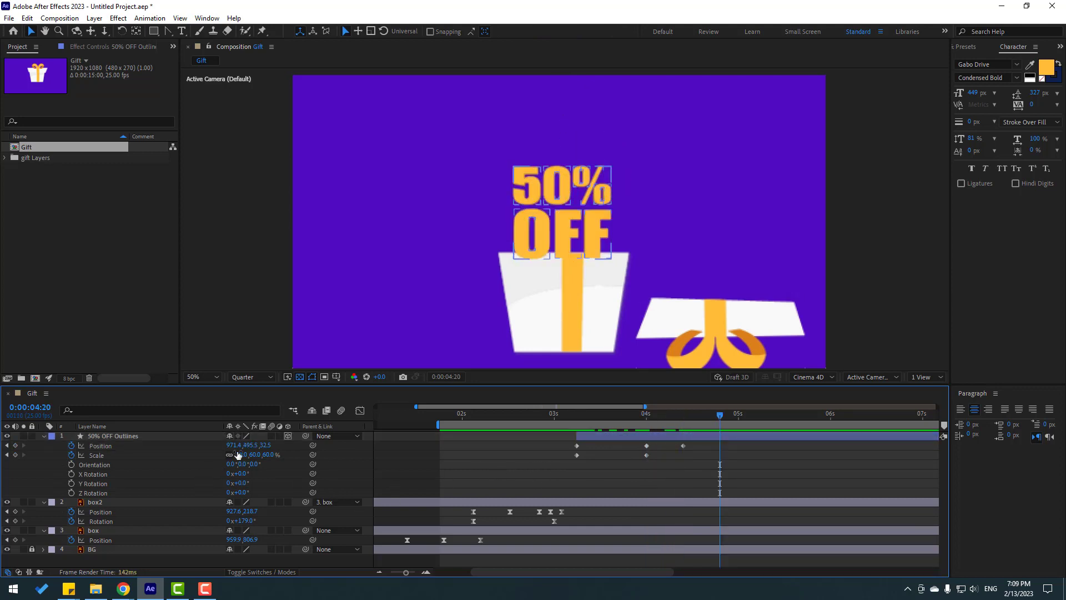
{"action": "left_click_drag", "start_coordinate": [222, 445], "coordinate": [155, 445]}
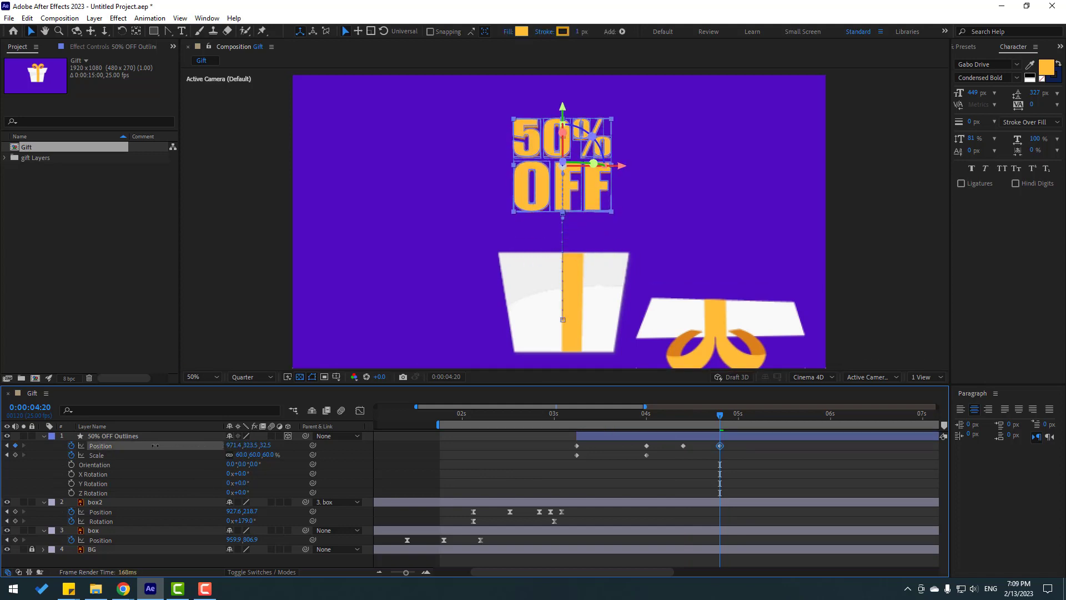
{"action": "key", "text": "space"}
{"action": "mouse_move", "coordinate": [253, 447]}
{"action": "left_mouse_down"}
{"action": "mouse_move", "coordinate": [310, 447]}
{"action": "mouse_move", "coordinate": [264, 453]}
{"action": "mouse_move", "coordinate": [217, 440]}
{"action": "mouse_move", "coordinate": [266, 445]}
{"action": "left_mouse_up"}
- Apply Easy Ease to all Position and Scale keyframes of the 50% OFF Outlines layer
{"action": "left_click_drag", "start_coordinate": [848, 444], "coordinate": [639, 447]}
{"action": "left_click_drag", "start_coordinate": [575, 451], "coordinate": [575, 457]}
{"action": "right_click", "coordinate": [577, 455]}
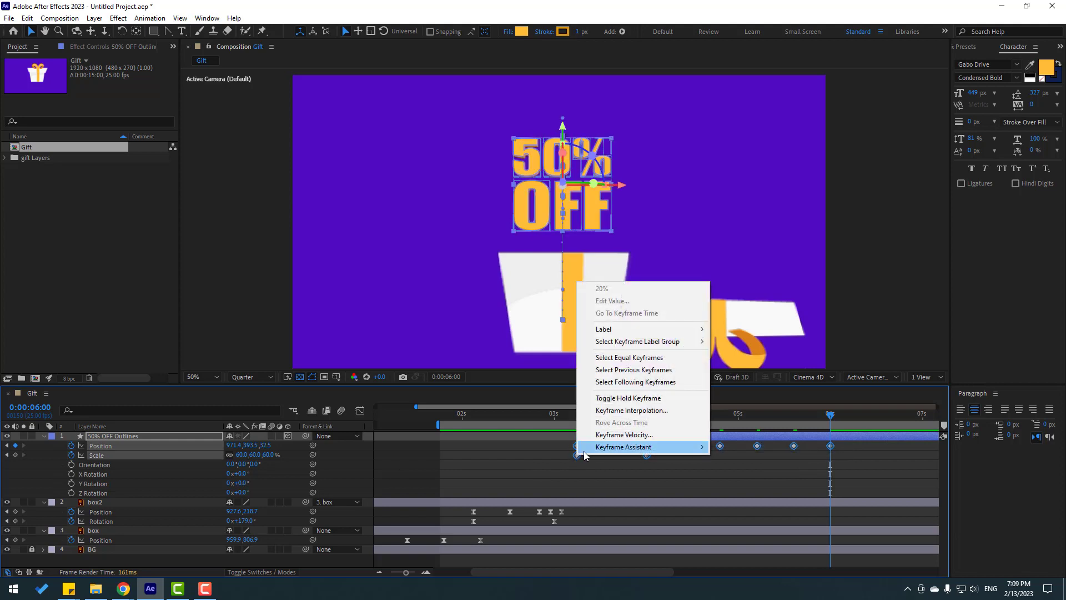
{"action": "mouse_move", "coordinate": [666, 447]}
{"action": "left_click", "coordinate": [744, 483]}
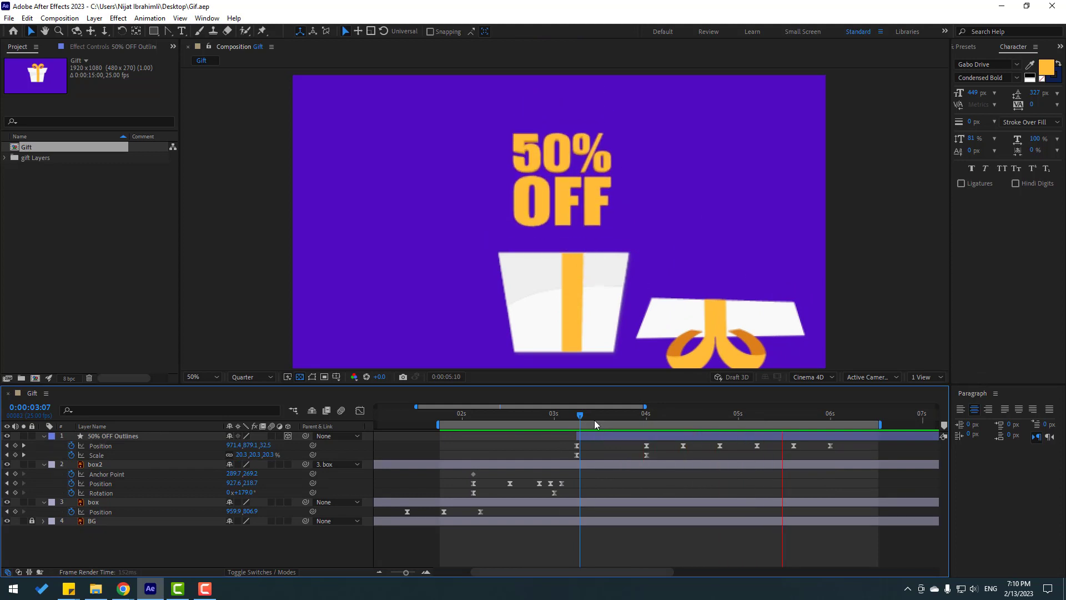
- Shift the text layer earlier to start at 0:00:02:15, place it beneath the box layer in the stack, and preview
{"action": "left_click", "coordinate": [594, 417]}
{"action": "left_click_drag", "start_coordinate": [606, 440], "coordinate": [564, 419]}
{"action": "left_click", "coordinate": [521, 417]}
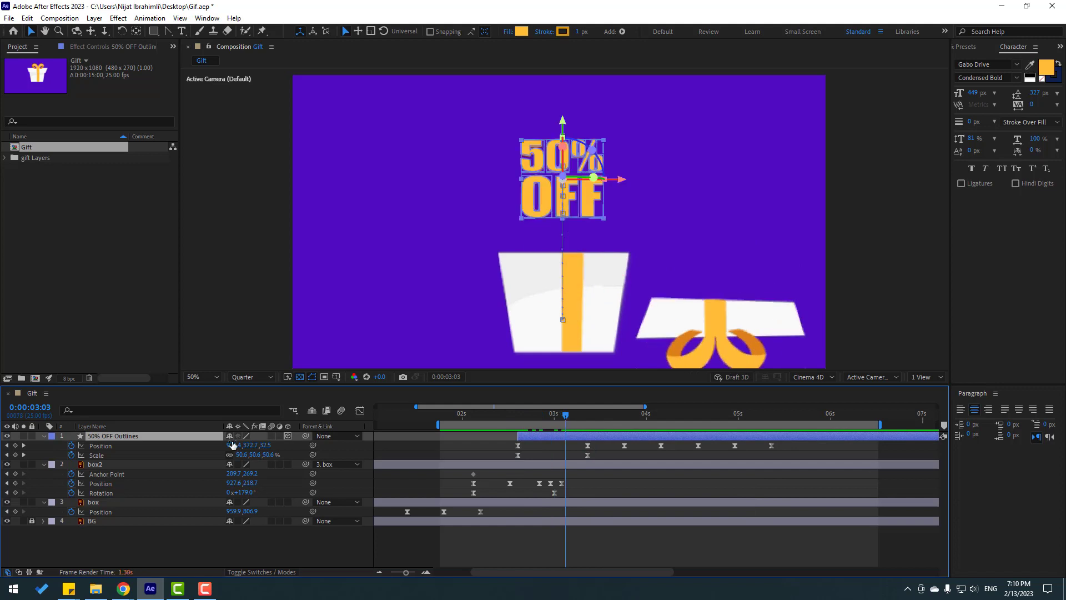
{"action": "left_click_drag", "start_coordinate": [148, 458], "coordinate": [161, 534]}
{"action": "key", "text": "space"}
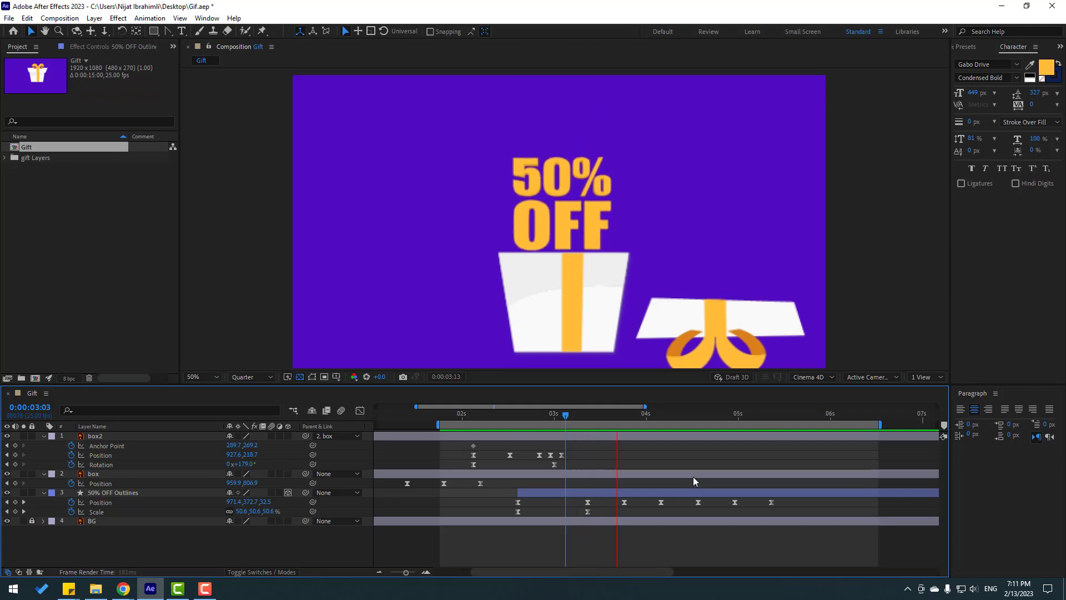
{"action": "key", "text": "space"}
- Shift the text's Position keyframes after the first to begin at 0:00:03:05, and adjust the first keyframe's easing in the speed graph
{"action": "left_click_drag", "start_coordinate": [573, 503], "coordinate": [573, 505]}
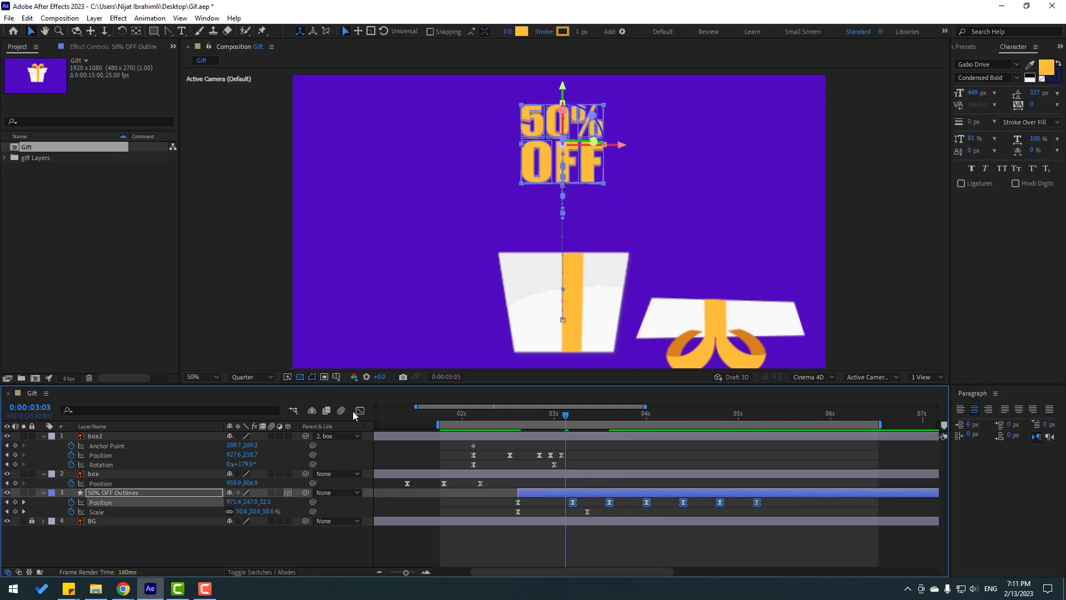
{"action": "key", "text": "shift+F3"}
{"action": "left_click_drag", "start_coordinate": [496, 506], "coordinate": [539, 542]}
{"action": "left_click_drag", "start_coordinate": [438, 425], "coordinate": [487, 424]}
{"action": "key", "text": "space"}
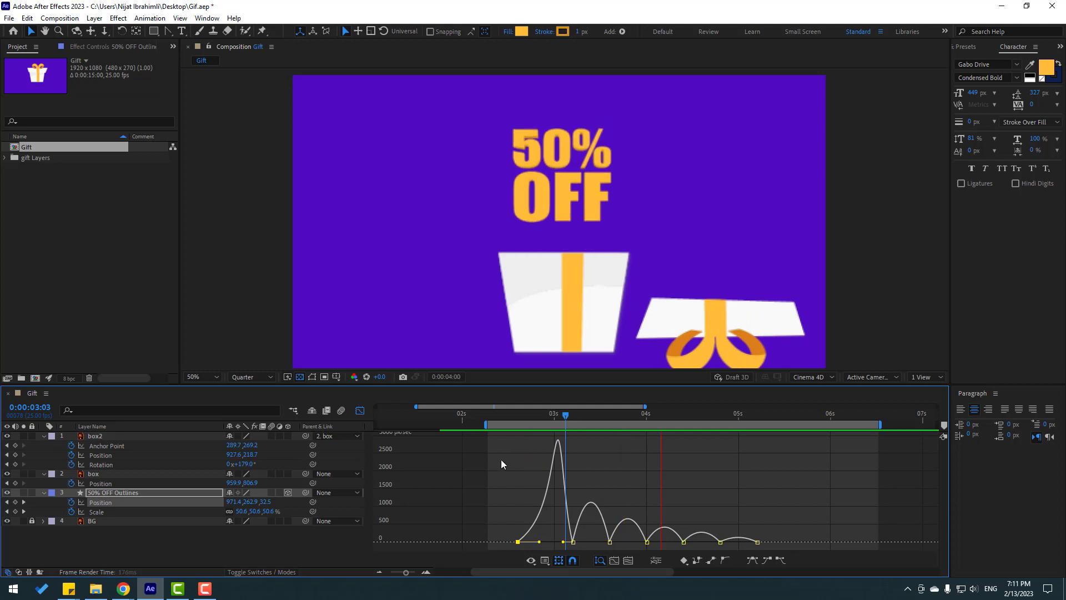
{"action": "key", "text": "space"}
{"action": "left_click", "coordinate": [358, 412]}
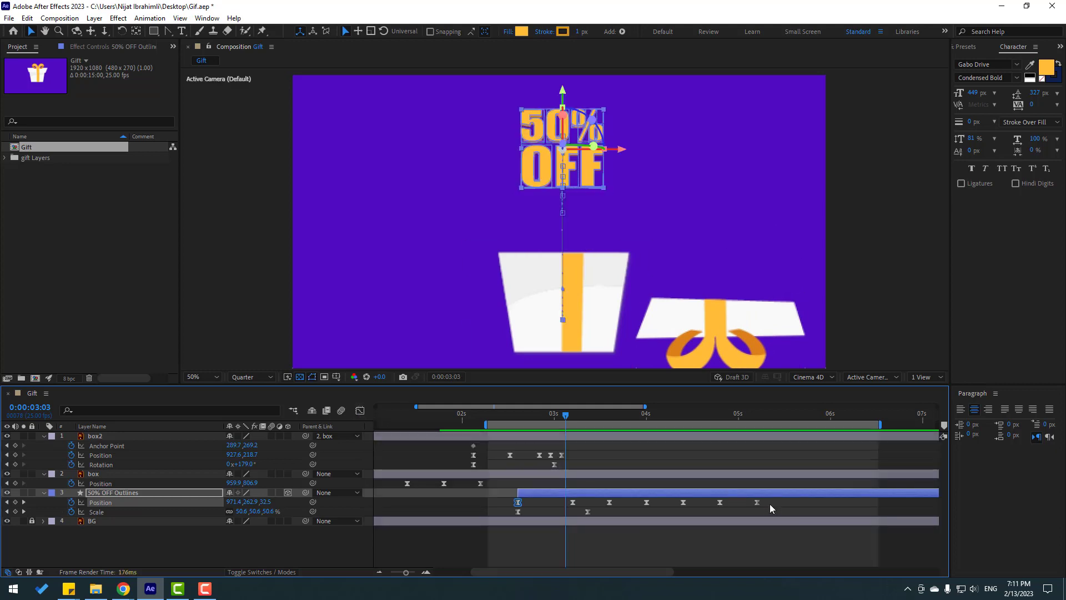
- Set the spatial interpolation of all the text's Position keyframes to Linear and preview the motion
{"action": "left_click_drag", "start_coordinate": [769, 504], "coordinate": [514, 498]}
{"action": "right_click", "coordinate": [520, 498]}
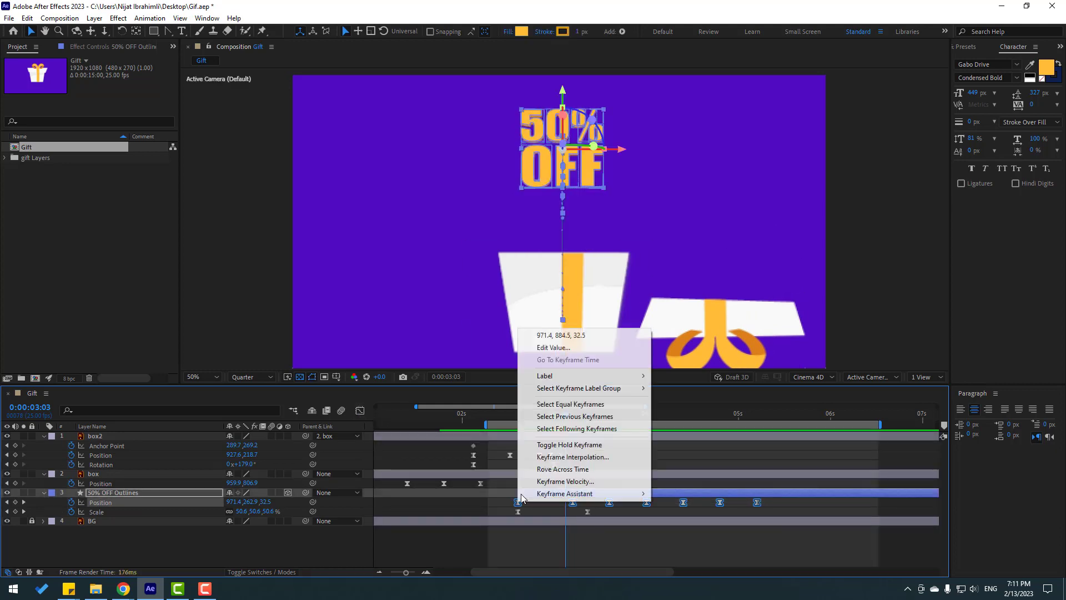
{"action": "left_click", "coordinate": [594, 458]}
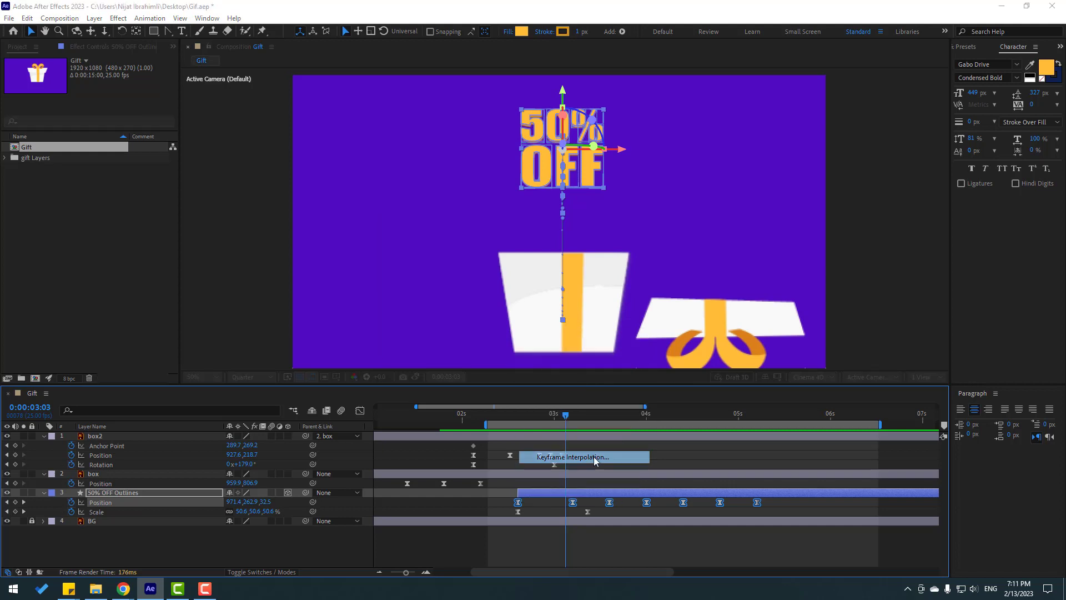
{"action": "left_click", "coordinate": [488, 271]}
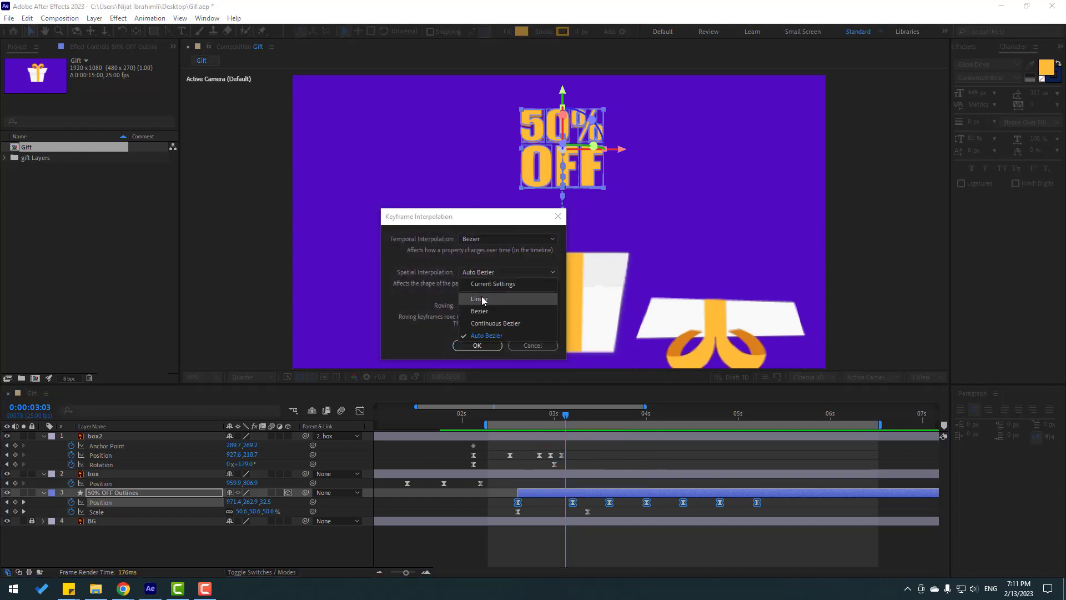
{"action": "left_click", "coordinate": [482, 299]}
{"action": "left_click", "coordinate": [477, 346]}
{"action": "key", "text": "space"}
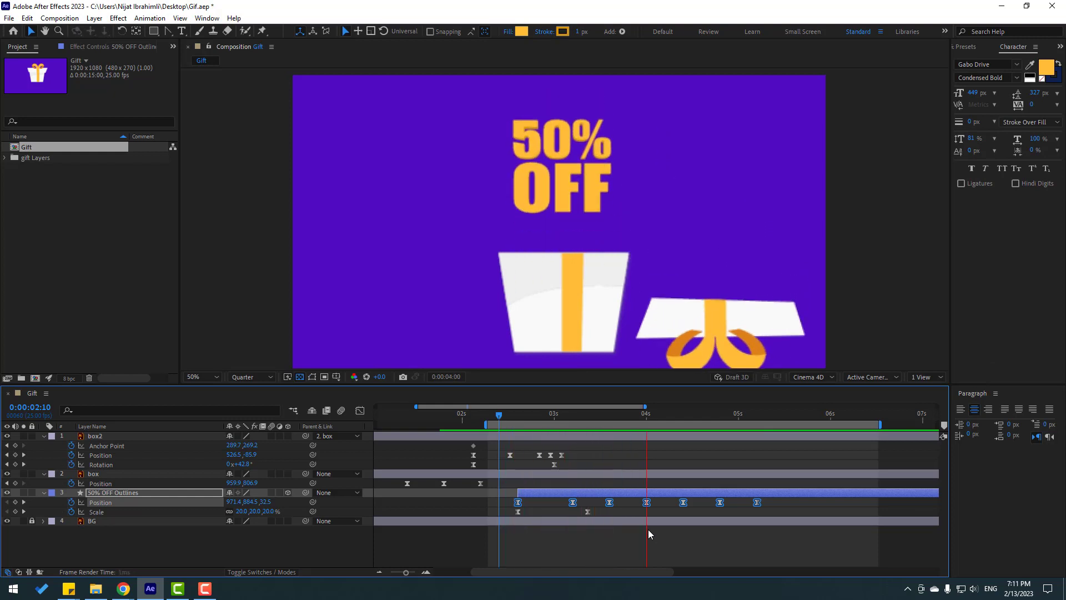
- At 0:00:02:15, start keyframing the text's Y Rotation with a value of 180°
{"action": "left_click_drag", "start_coordinate": [499, 415], "coordinate": [518, 421]}
{"action": "left_click", "coordinate": [155, 560]}
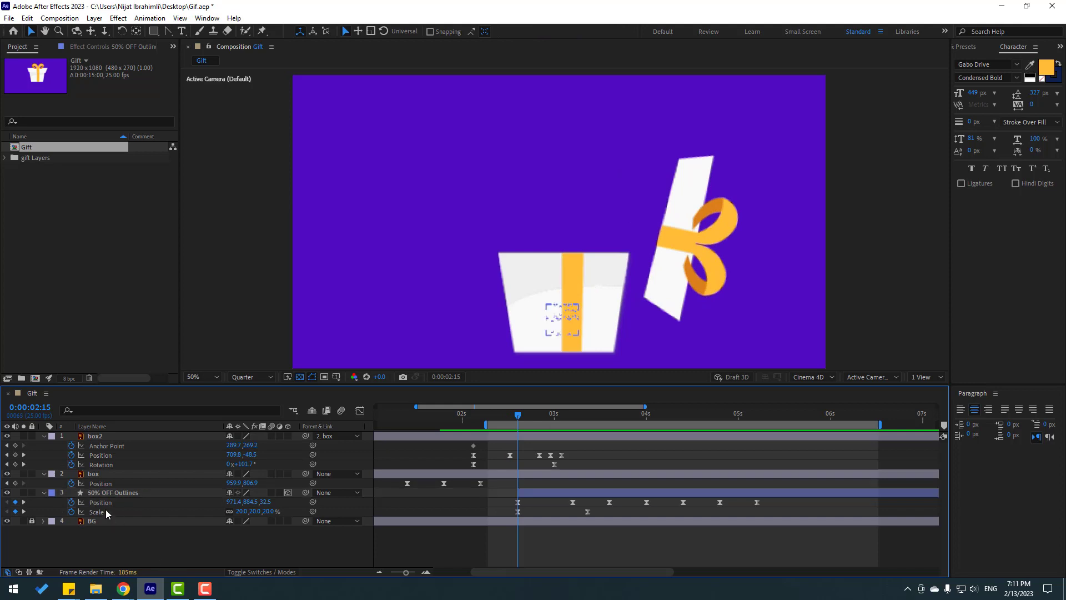
{"action": "left_click", "coordinate": [110, 491]}
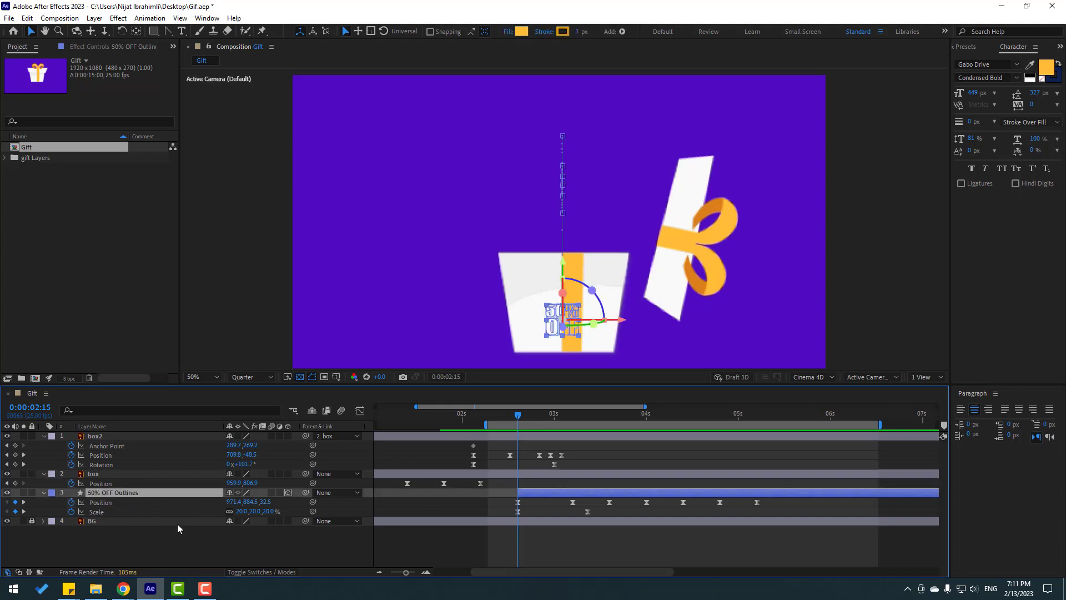
{"action": "key", "text": "shift+r"}
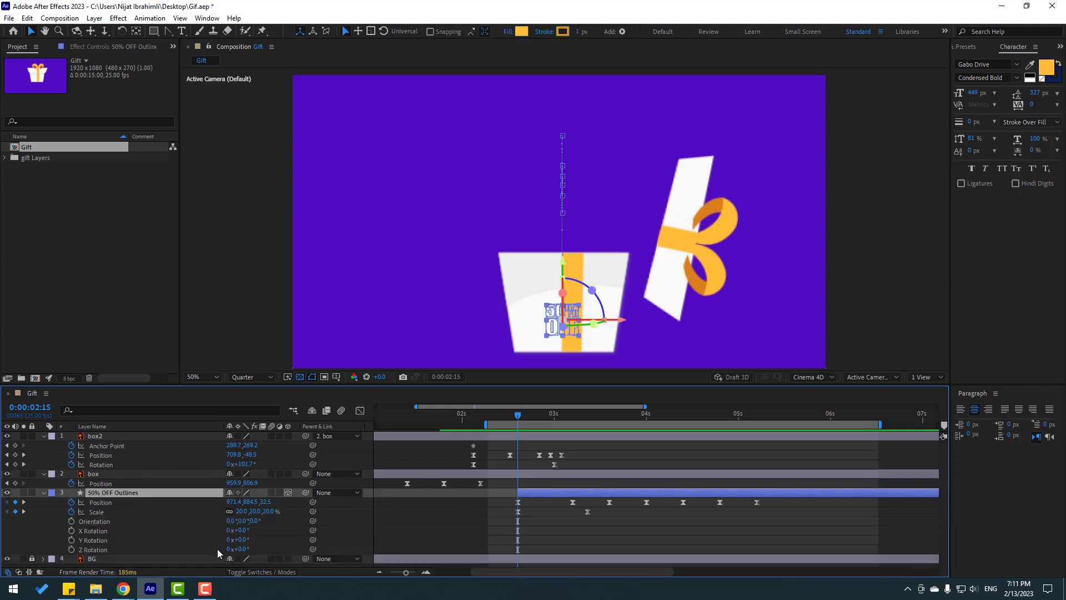
{"action": "left_click", "coordinate": [72, 540]}
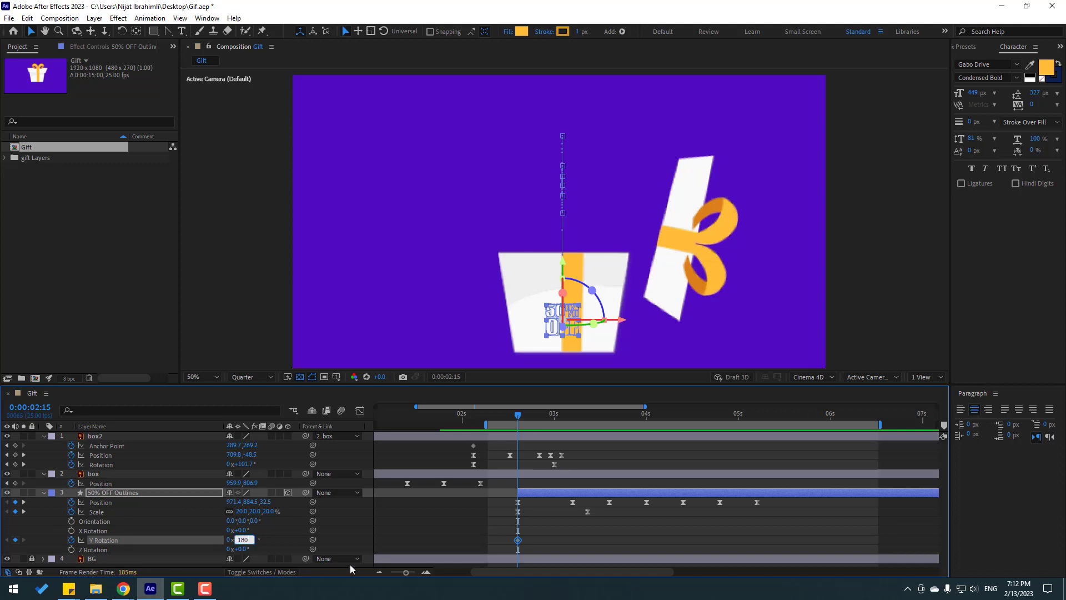
{"action": "type", "text": "180"}
{"action": "key", "text": "Return"}
- Set the text's Y Rotation to -60° at 0:00:03:07 and to 30° at 0:00:03:15
{"action": "left_click_drag", "start_coordinate": [529, 416], "coordinate": [580, 422]}
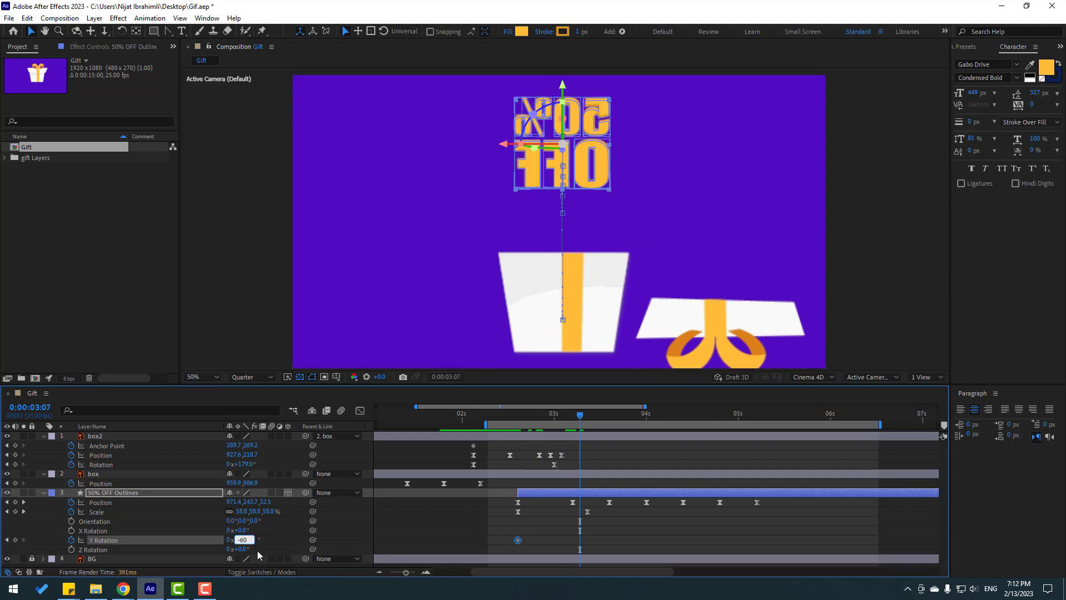
{"action": "key", "text": "Return"}
{"action": "left_click", "coordinate": [608, 415]}
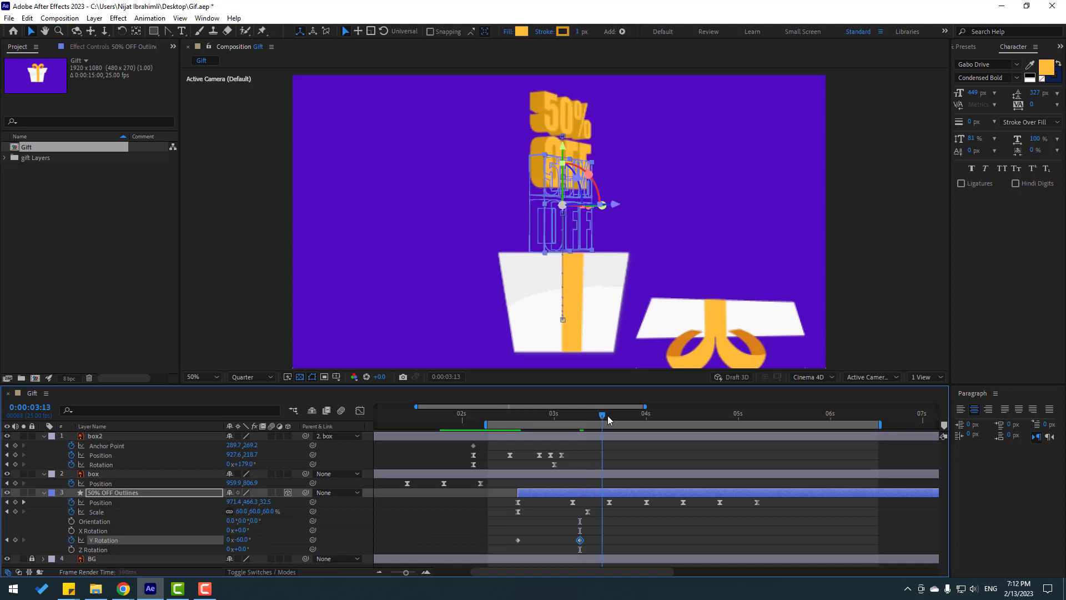
{"action": "left_click", "coordinate": [248, 540]}
{"action": "type", "text": "30"}
{"action": "key", "text": "Return"}
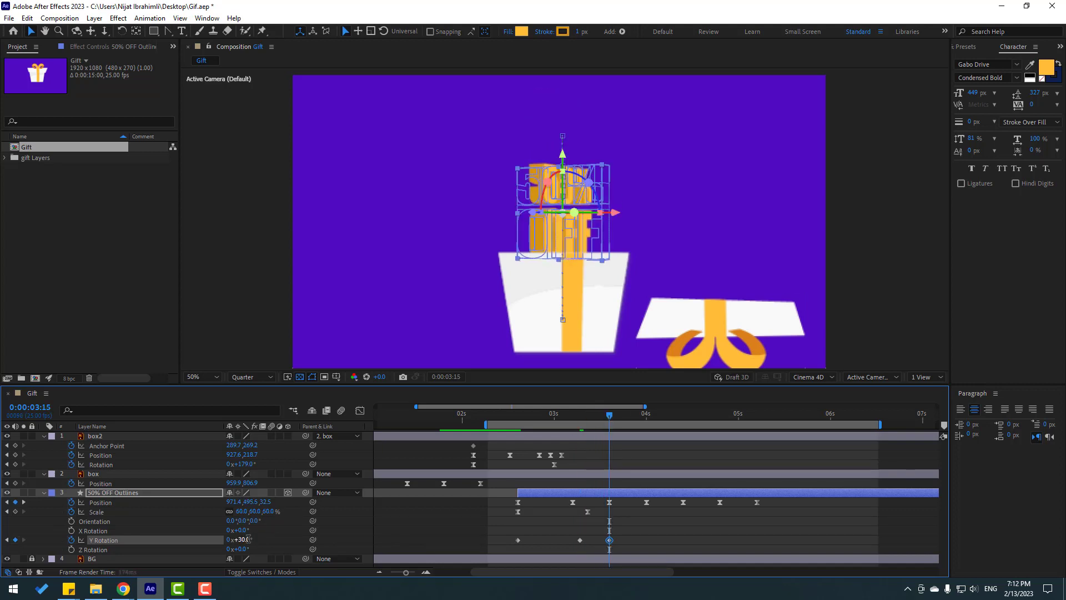
- Set the text's Y Rotation to -15° at 0:00:04:00, add diminishing swings at 0:00:04:10 and 0:00:04:20, and end at 0° at 0:00:05:05
{"action": "key", "text": "shift+Page_Down"}
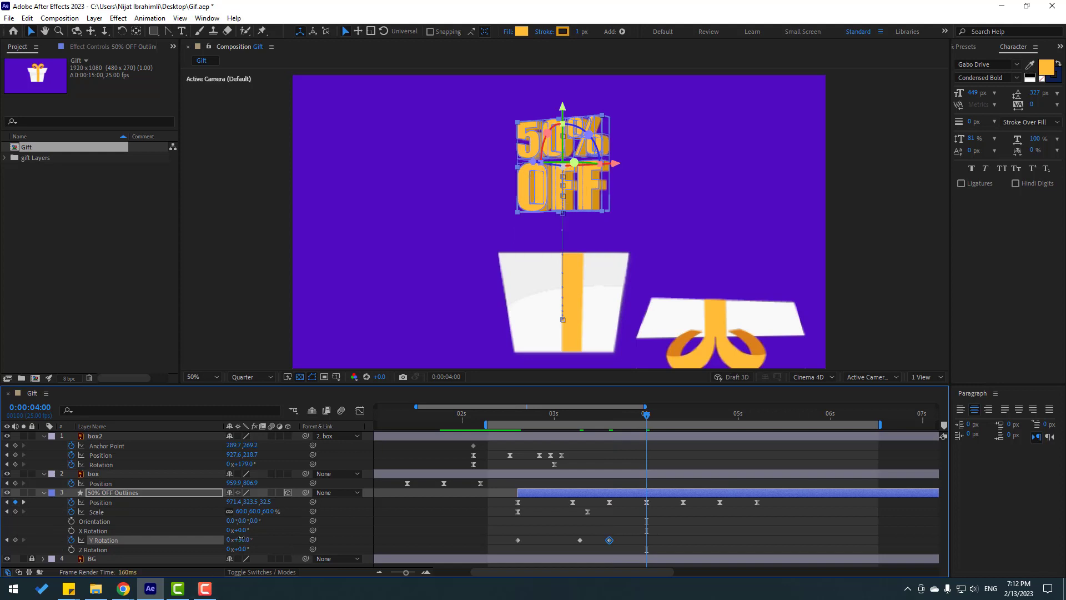
{"action": "type", "text": "-15"}
{"action": "key", "text": "Return"}
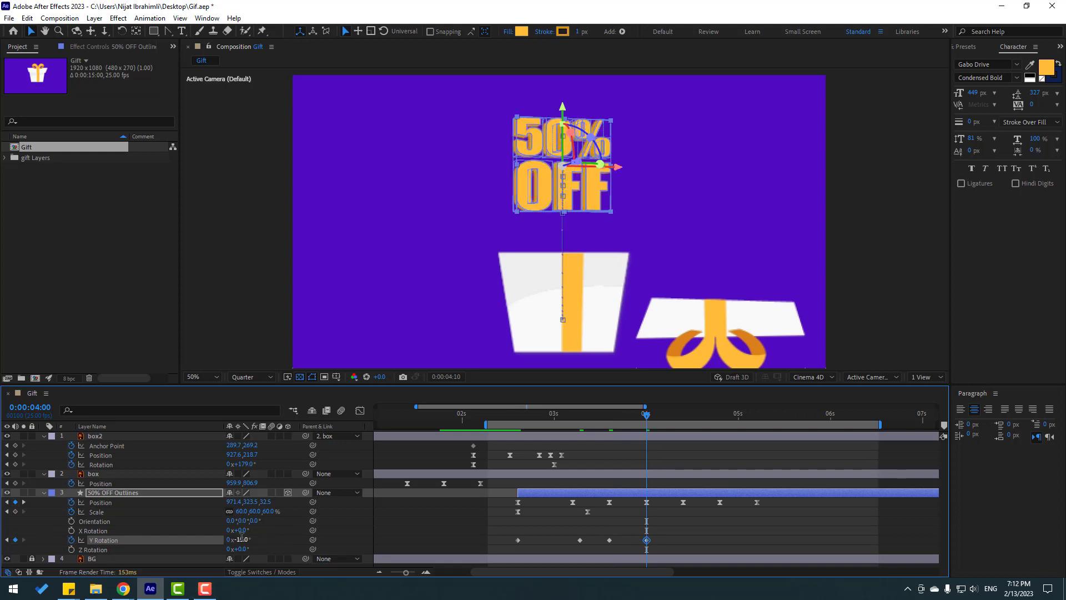
{"action": "key", "text": "shift+Page_Down"}
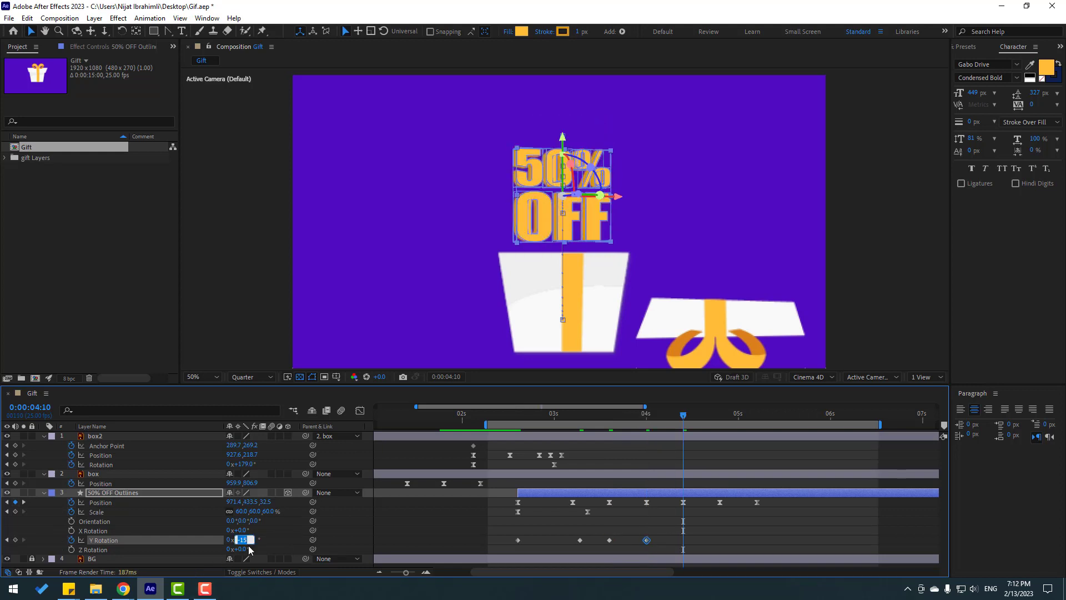
{"action": "key", "text": "Return"}
{"action": "key", "text": "shift+Page_Down"}
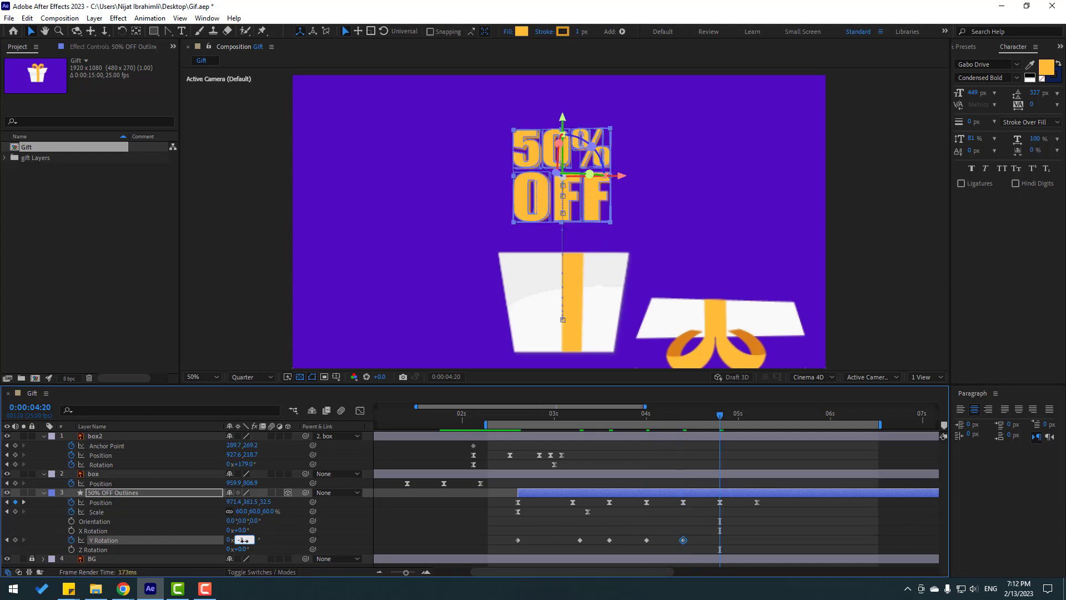
{"action": "key", "text": "Return"}
{"action": "key", "text": "shift+Page_Down"}
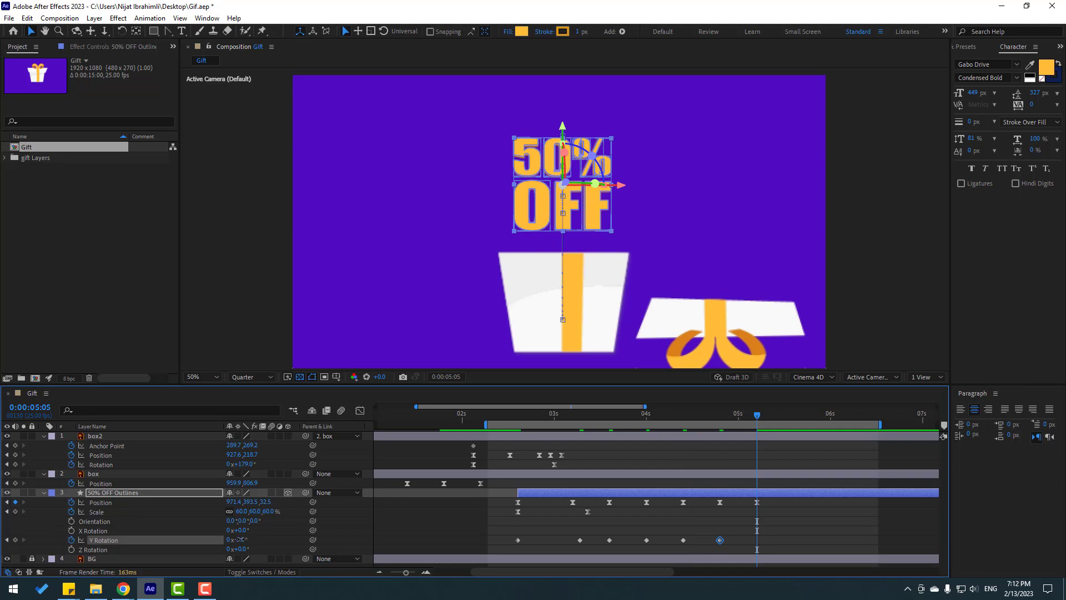
- Apply Easy Ease to all the text's Y Rotation keyframes and preview the spin from 0:00:02:07
{"action": "left_click_drag", "start_coordinate": [772, 534], "coordinate": [510, 548]}
{"action": "right_click", "coordinate": [518, 539]}
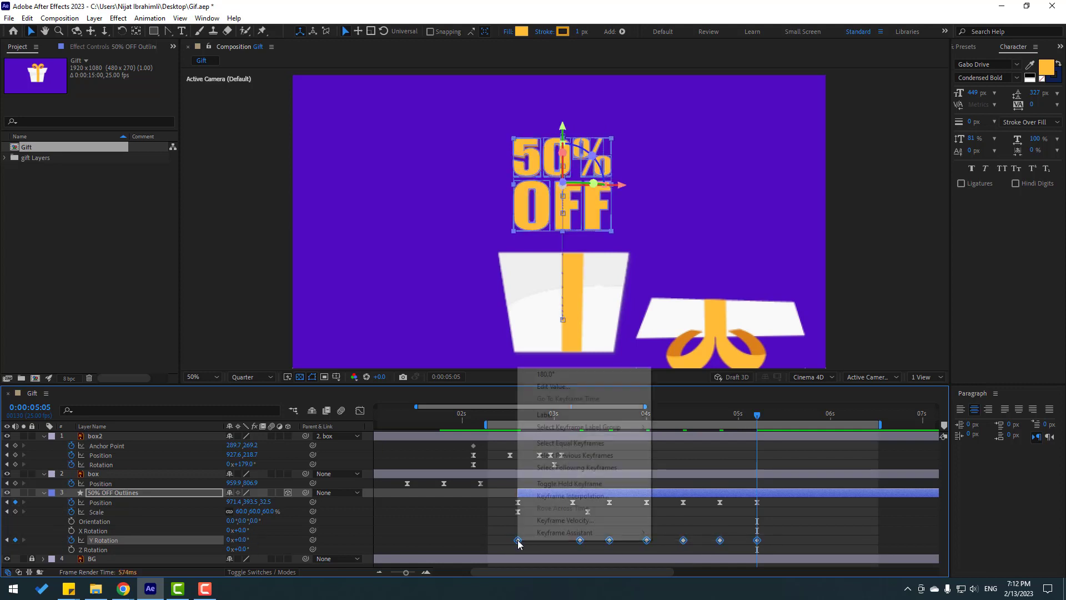
{"action": "mouse_move", "coordinate": [572, 532]}
{"action": "left_click", "coordinate": [704, 470]}
{"action": "left_click", "coordinate": [488, 414]}
{"action": "key", "text": "space"}
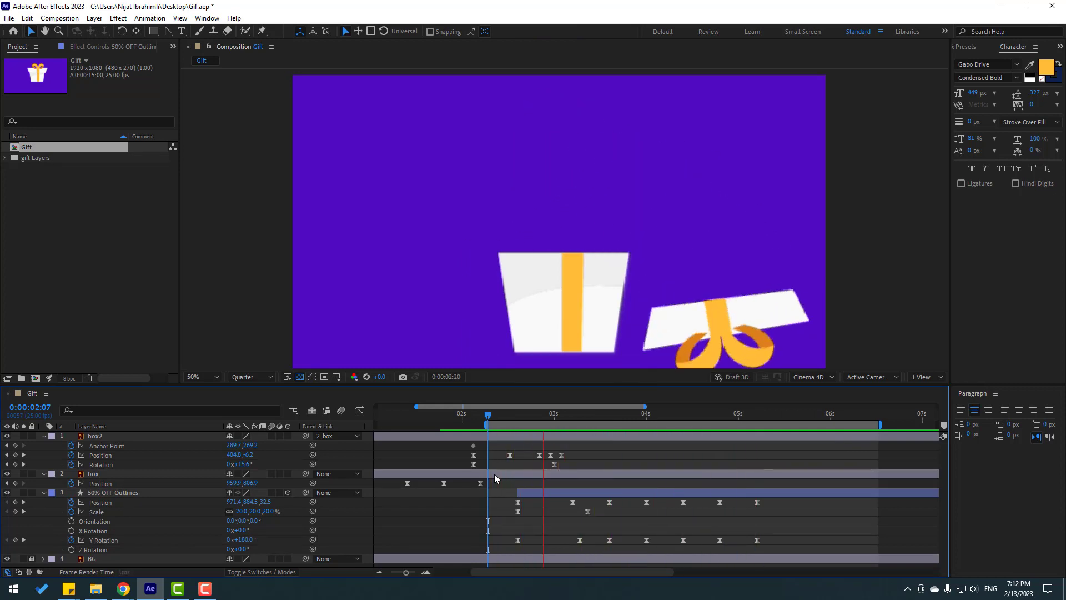
{"action": "key", "text": "space"}
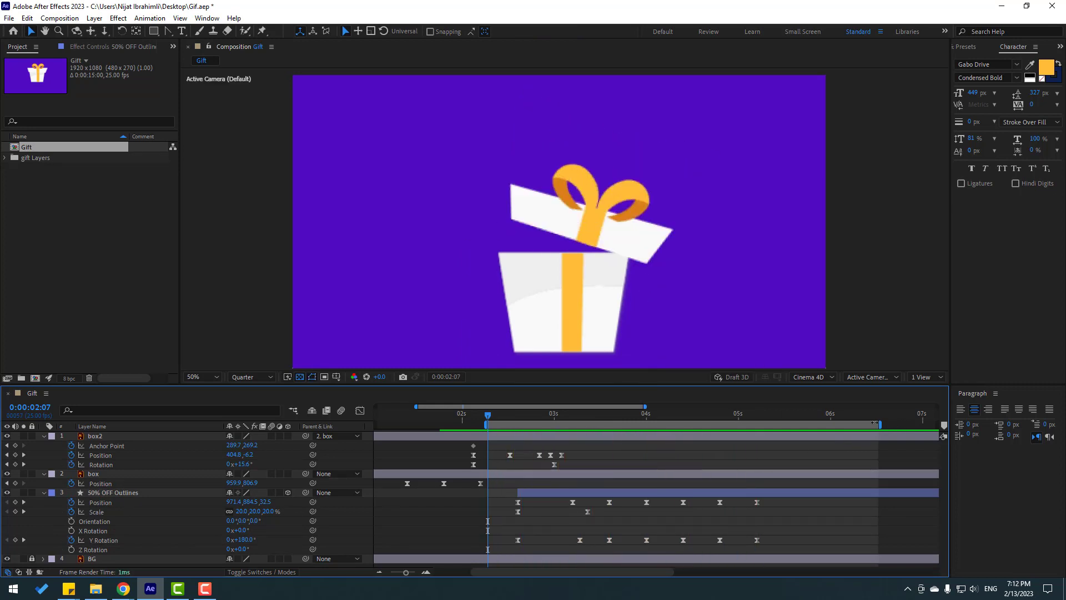
- Trim the work area to about 0:00:01:21–0:00:05:11 and shift the text layer earlier to start at 0:00:02:03, when the lid opens
{"action": "left_click_drag", "start_coordinate": [882, 425], "coordinate": [781, 434]}
{"action": "key", "text": "space"}
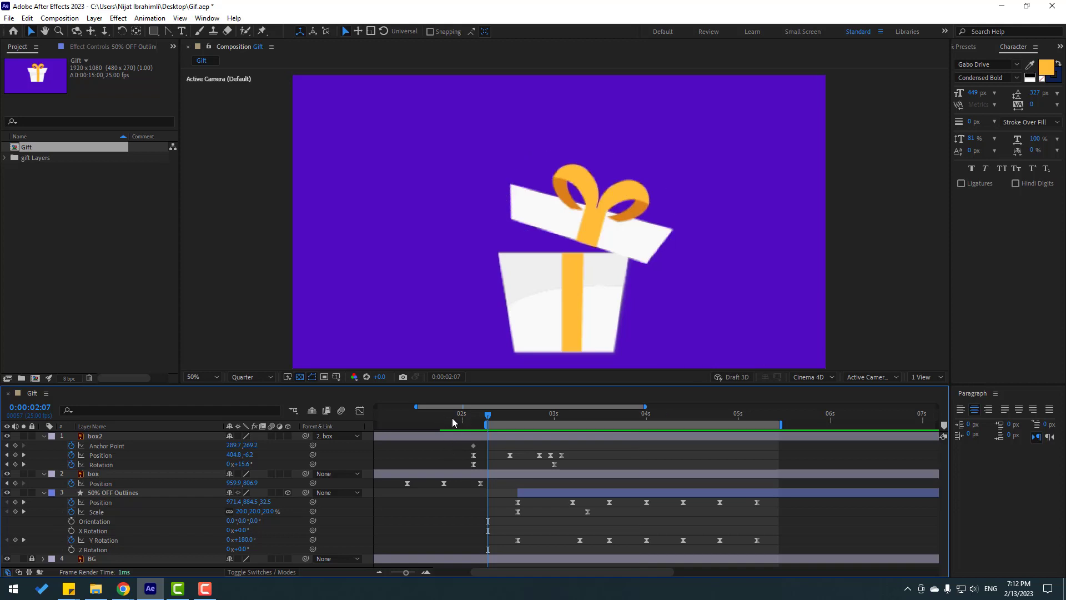
{"action": "left_click", "coordinate": [531, 493]}
{"action": "left_click_drag", "start_coordinate": [532, 492], "coordinate": [495, 494]}
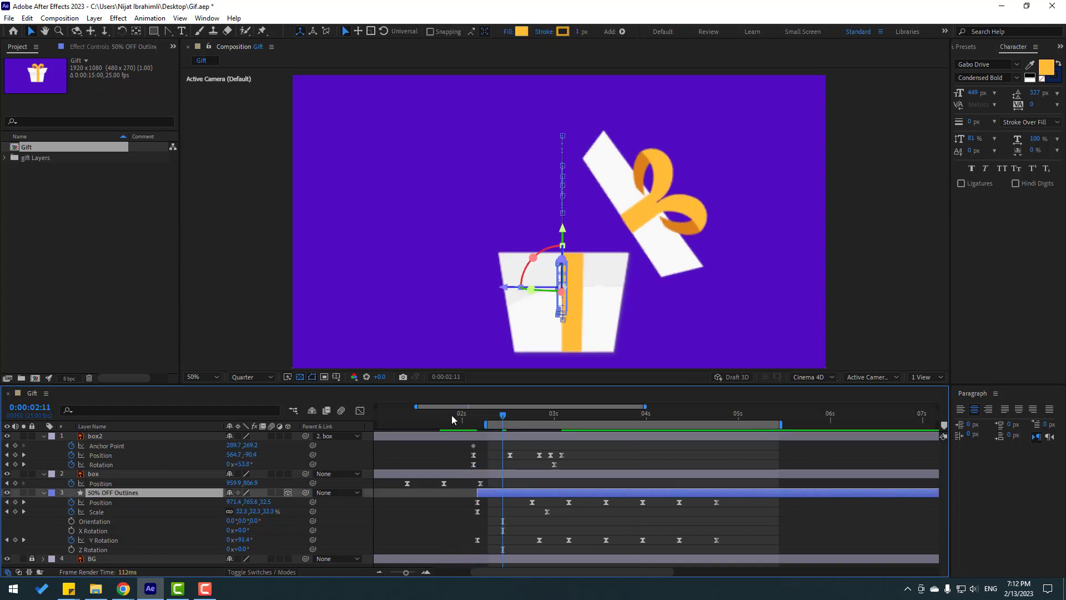
{"action": "left_click_drag", "start_coordinate": [453, 419], "coordinate": [517, 420]}
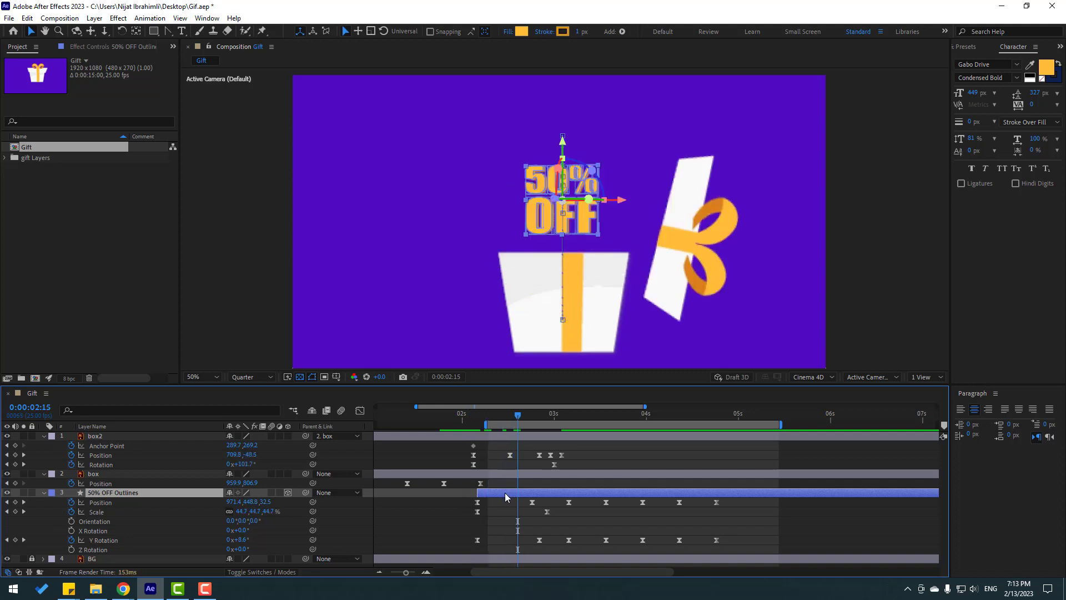
{"action": "left_click_drag", "start_coordinate": [505, 492], "coordinate": [500, 495]}
{"action": "mouse_move", "coordinate": [459, 425]}
{"action": "left_mouse_down"}
{"action": "mouse_move", "coordinate": [511, 425]}
{"action": "mouse_move", "coordinate": [449, 424]}
{"action": "left_mouse_up"}
{"action": "left_click", "coordinate": [493, 435], "text": "ctrl"}
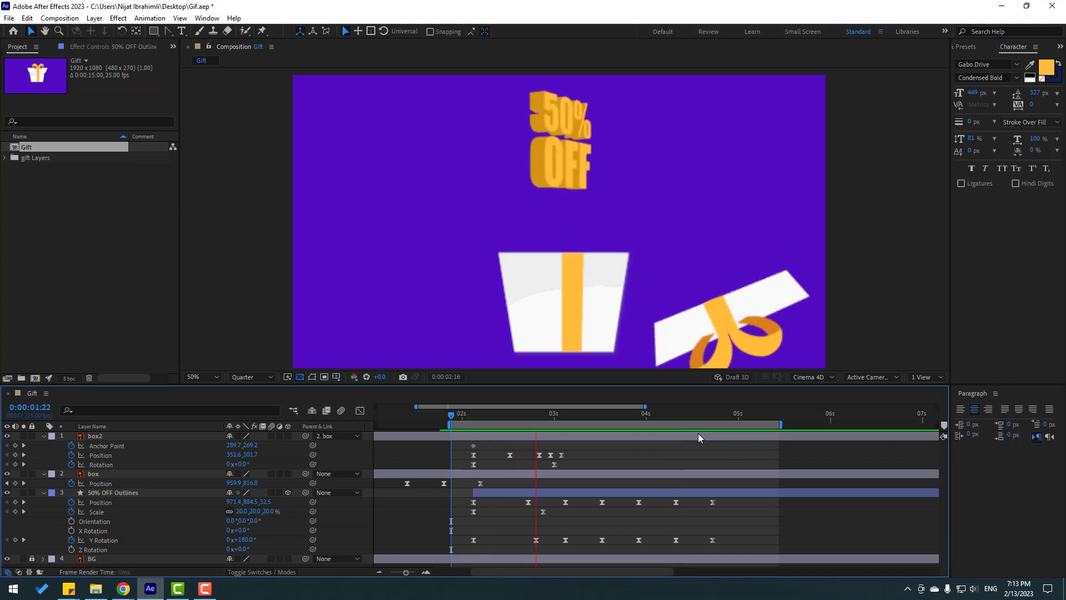
{"action": "key", "text": "space"}
- Shift the text layer earlier to start at about 0:00:01:23 so the text emerges as the lid lifts
{"action": "left_click_drag", "start_coordinate": [438, 415], "coordinate": [447, 415]}
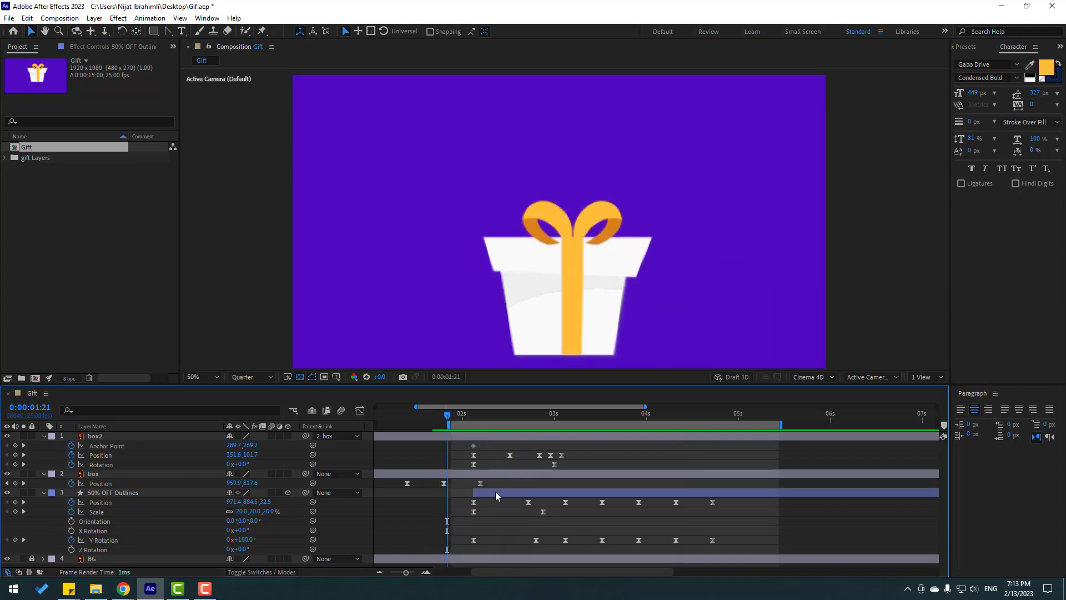
{"action": "left_click_drag", "start_coordinate": [495, 493], "coordinate": [473, 494]}
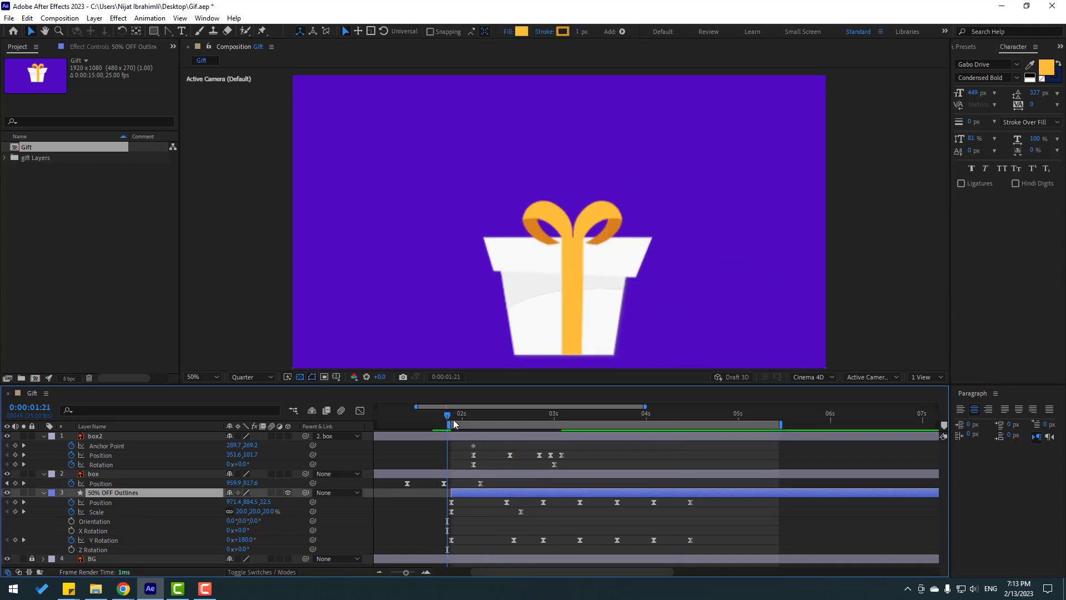
{"action": "left_click_drag", "start_coordinate": [454, 423], "coordinate": [489, 418]}
{"action": "left_click", "coordinate": [513, 480]}
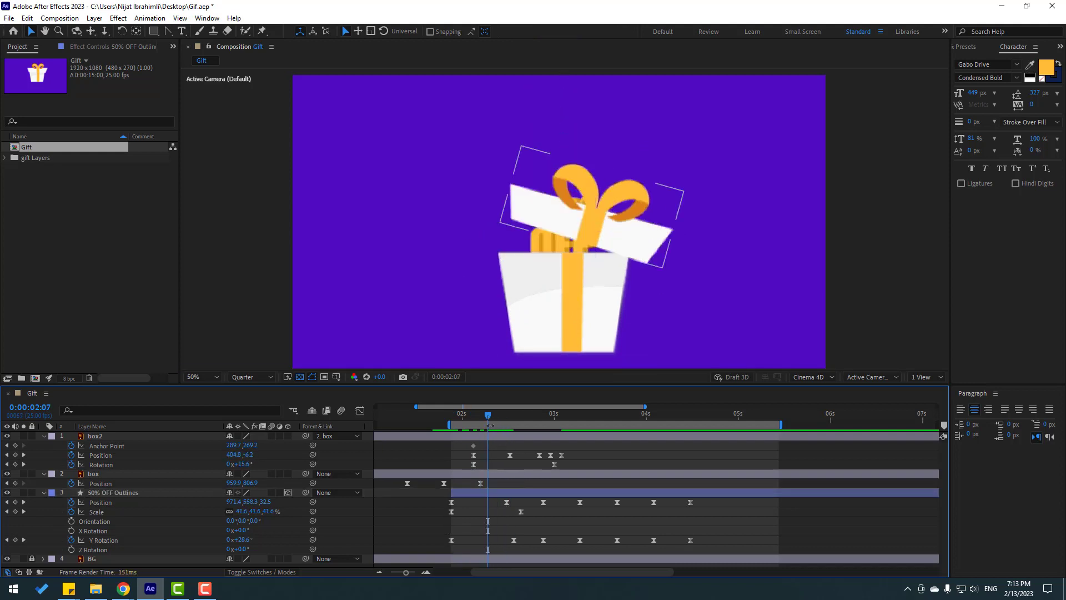
{"action": "left_click_drag", "start_coordinate": [488, 423], "coordinate": [495, 423]}
{"action": "left_click_drag", "start_coordinate": [495, 491], "coordinate": [499, 491]}
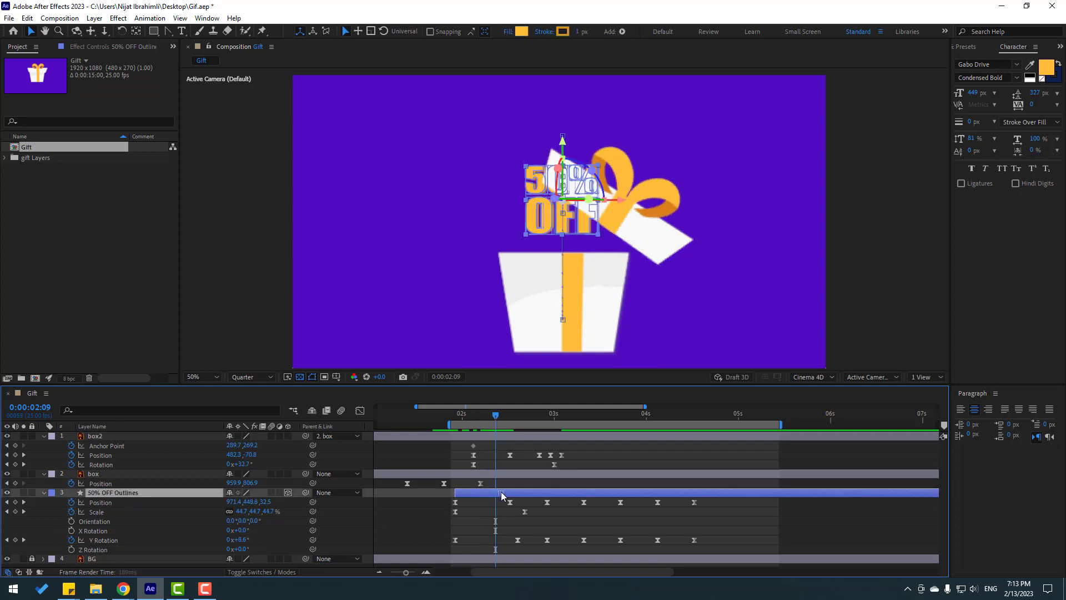
{"action": "left_click_drag", "start_coordinate": [448, 415], "coordinate": [488, 418]}
{"action": "left_click", "coordinate": [528, 478]}
- Set the work area from the composition's start to about 0:00:05:00 and preview the complete gift animation
{"action": "key", "text": "space"}
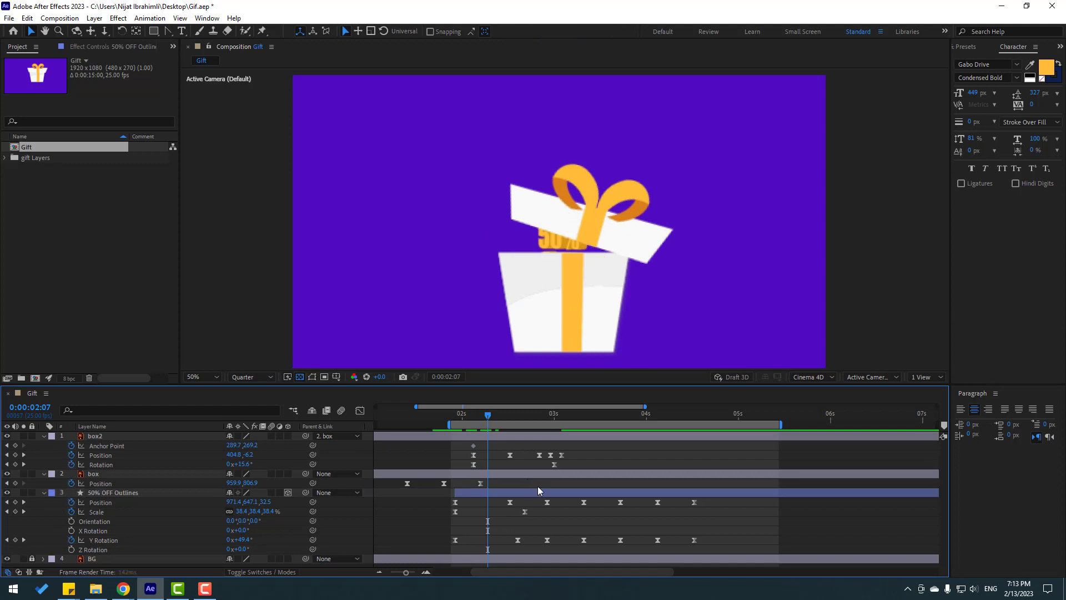
{"action": "key", "text": "space"}
{"action": "key", "text": "space"}
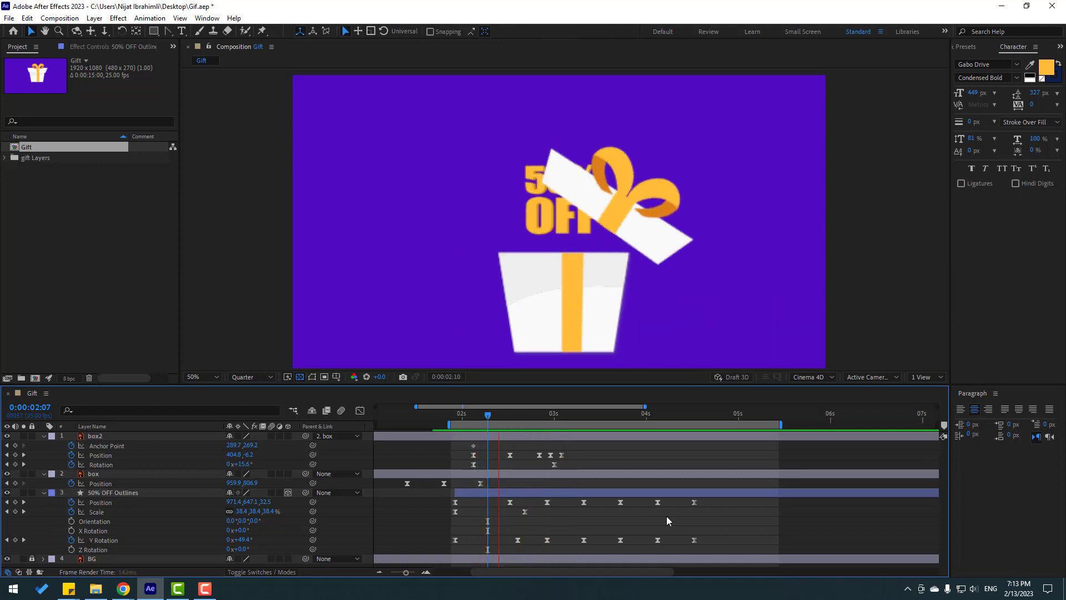
{"action": "key", "text": "semicolon"}
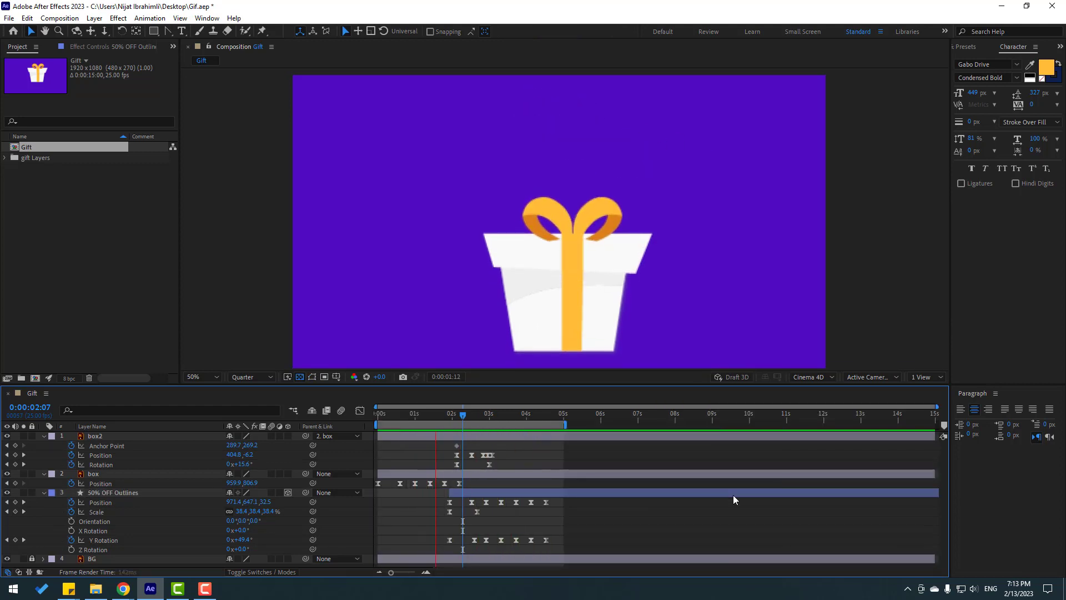